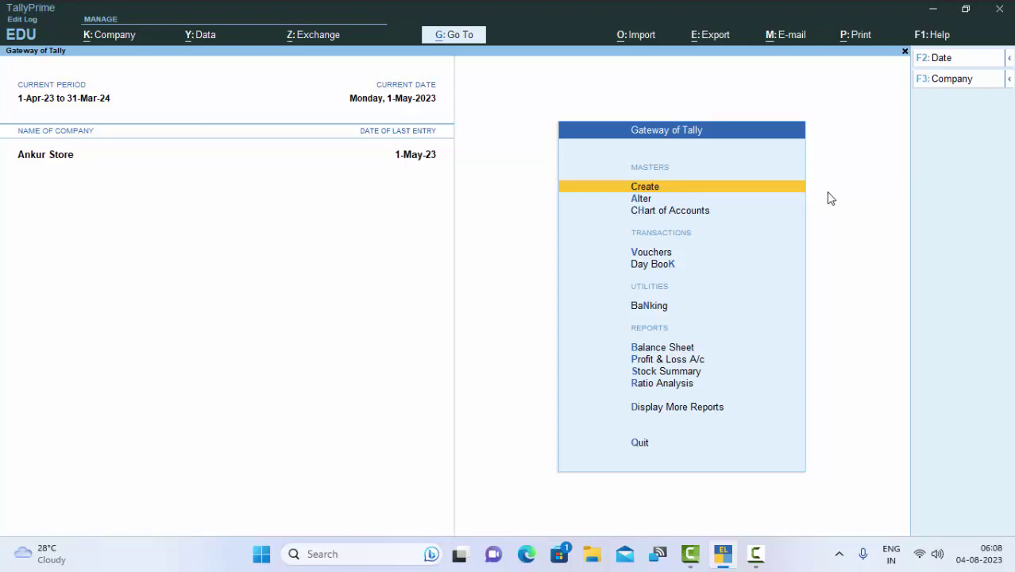
# Start creating a new company named Vijay Store, keeping the same text as its mailing name
pyautogui.press('F3')
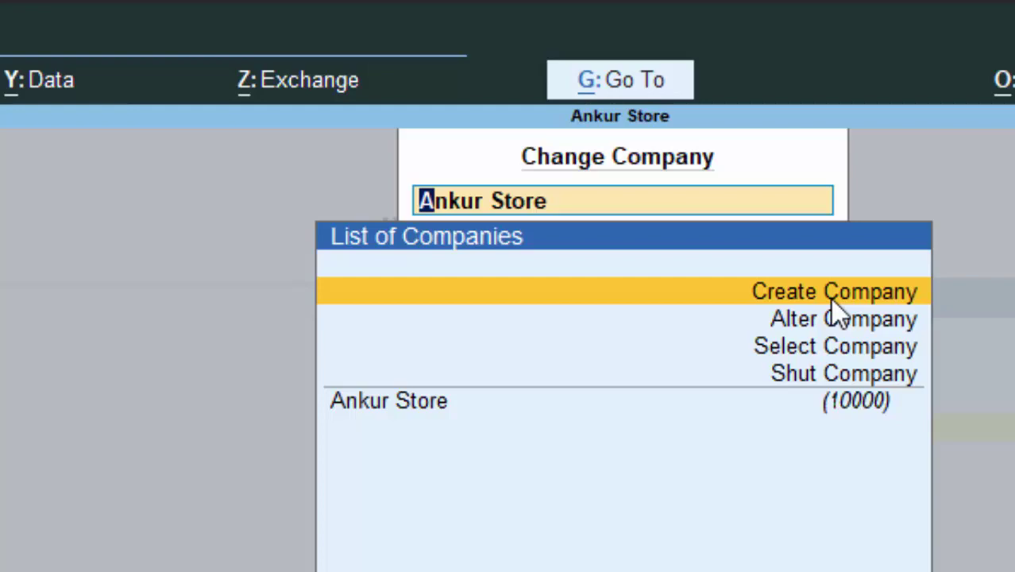
pyautogui.click(832, 301)
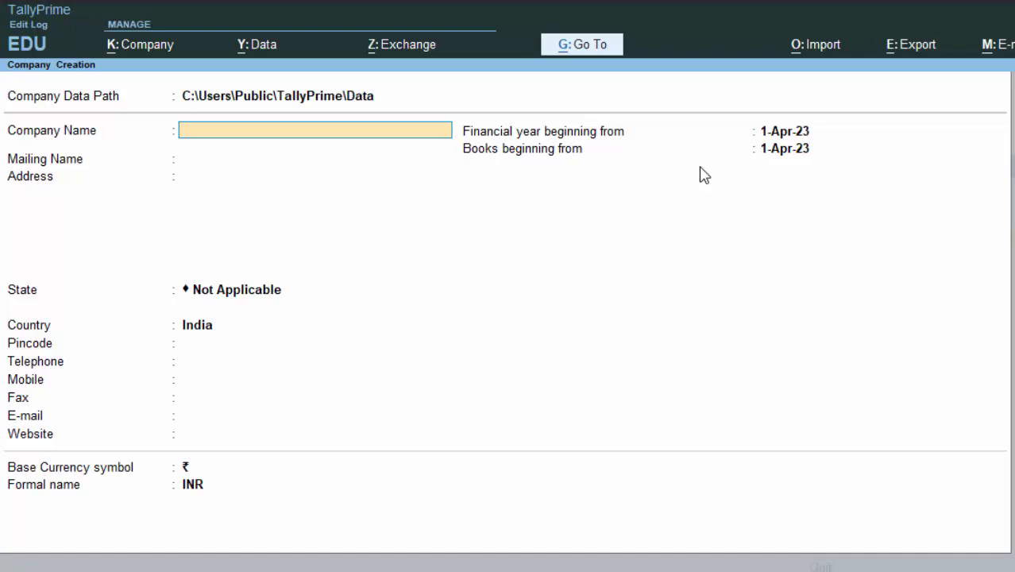
pyautogui.write('Vijay Store')
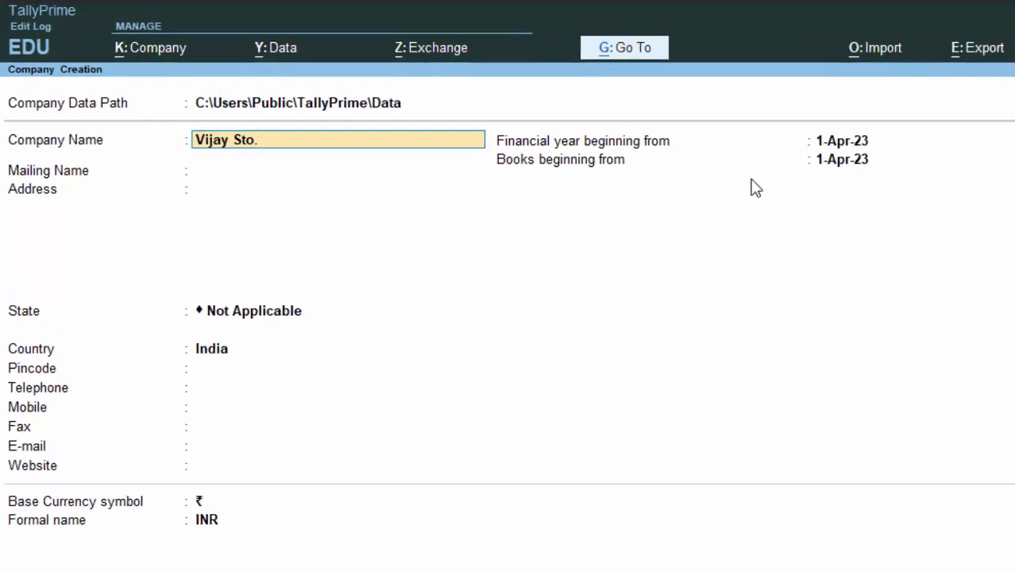
pyautogui.press('Return')
pyautogui.press('Return')
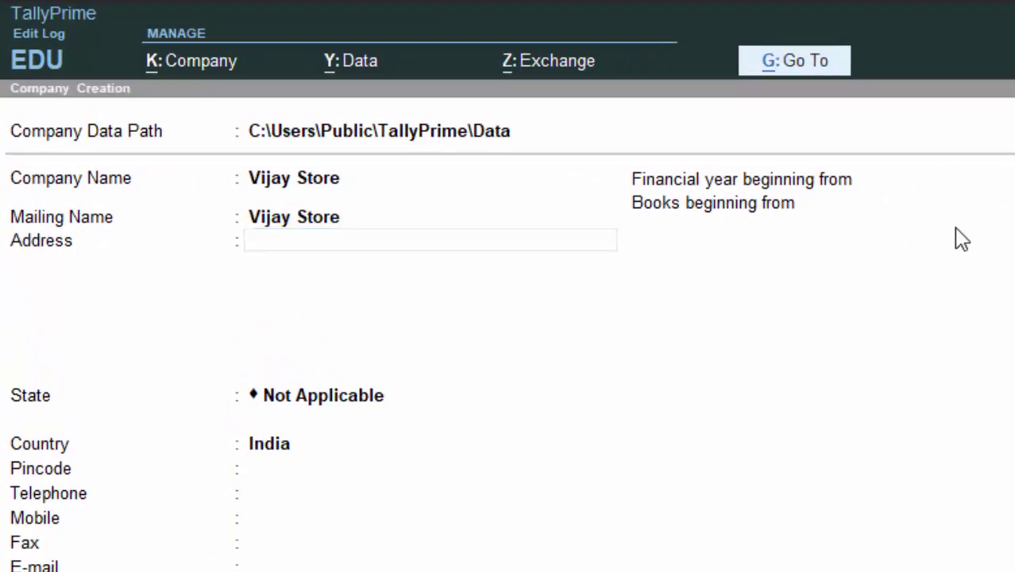
# Enter the company's street address and set its state to Uttar Pradesh
pyautogui.click(399, 248)
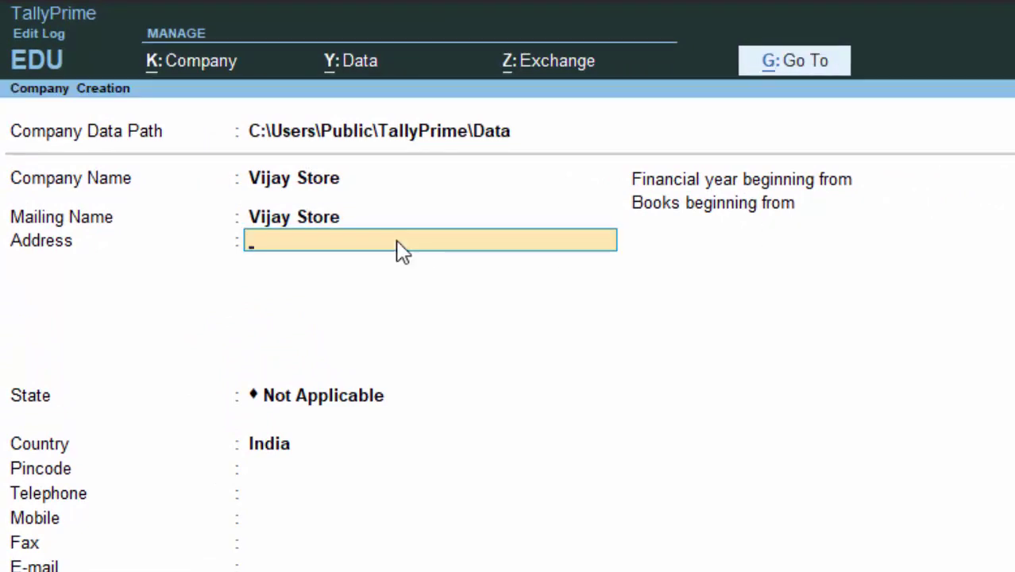
pyautogui.write('New Co')
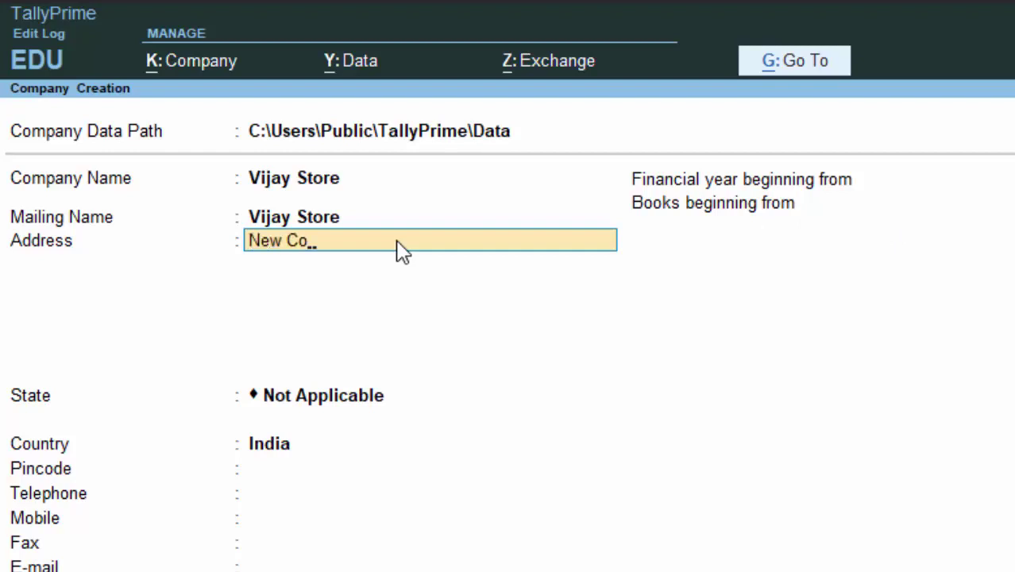
pyautogui.write('lony Deoria')
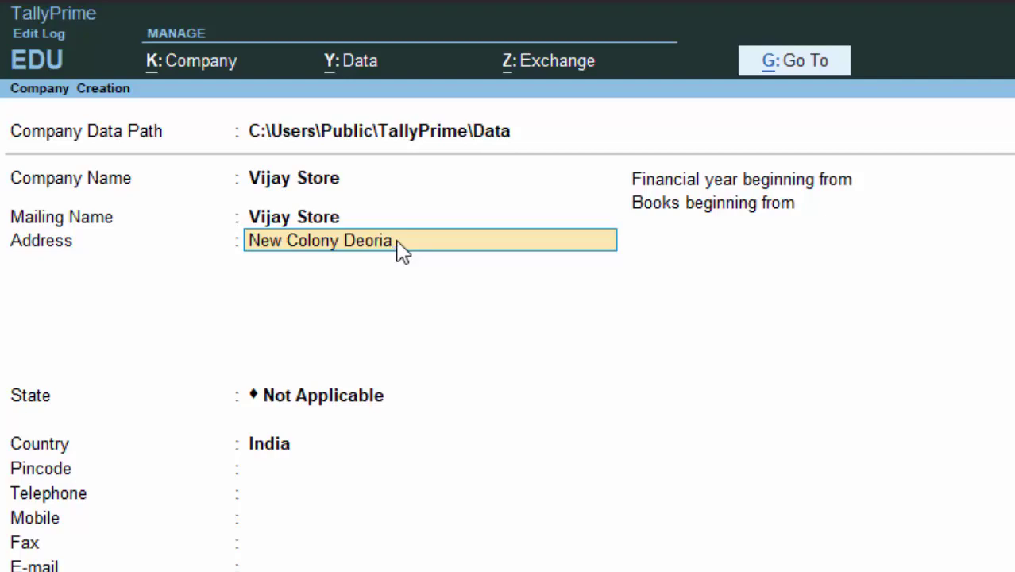
pyautogui.press('Return')
pyautogui.press('Return')
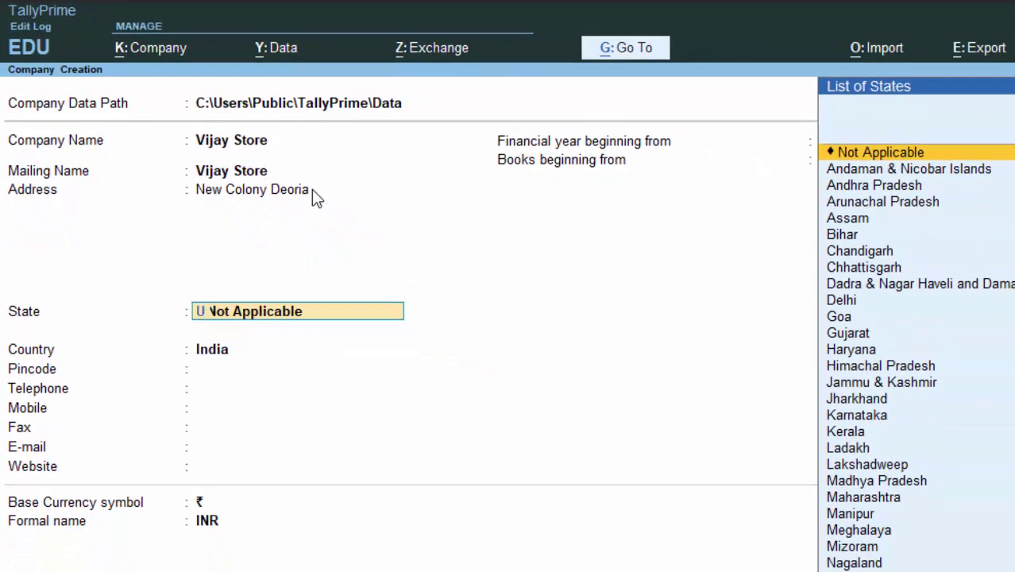
pyautogui.write('U')
pyautogui.press('Down')
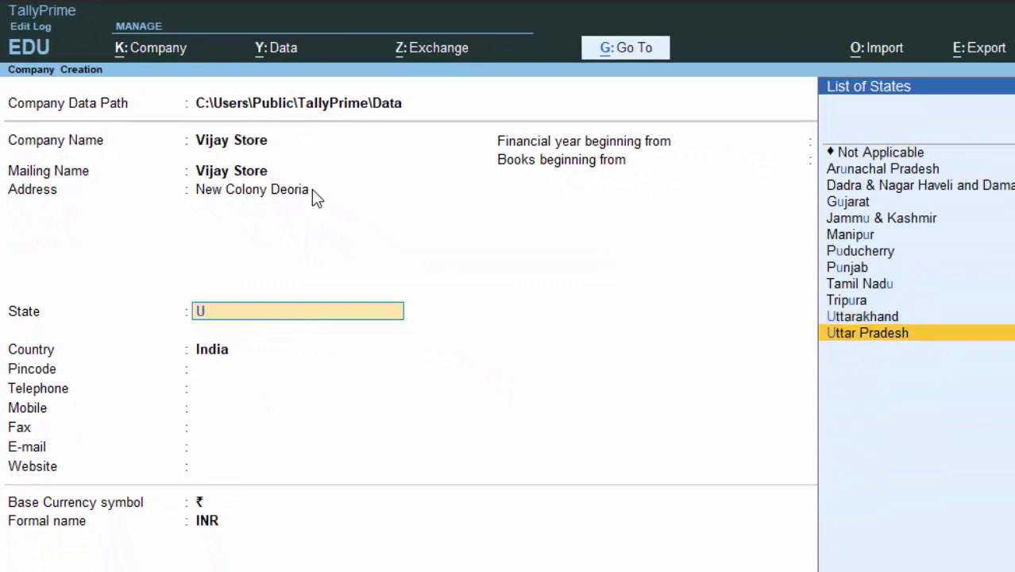
pyautogui.press('Return')
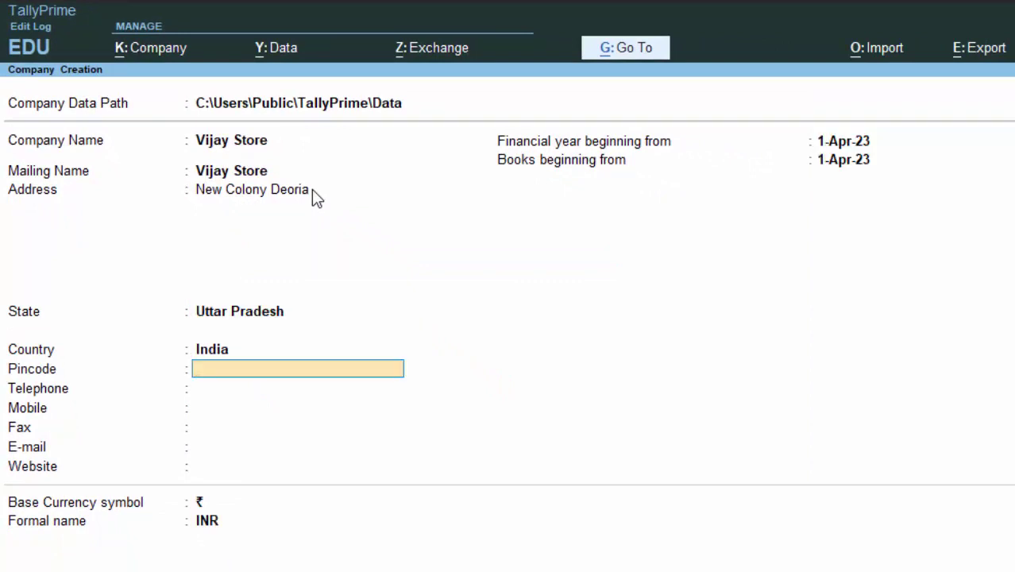
# Enter the company's pincode, leave the remaining details at their defaults, and save the company with its default features
pyautogui.write('274001')
pyautogui.press('Return')
pyautogui.press('Return')
pyautogui.press('Return')
pyautogui.press('Return')
pyautogui.press('Return')
pyautogui.press('Return')
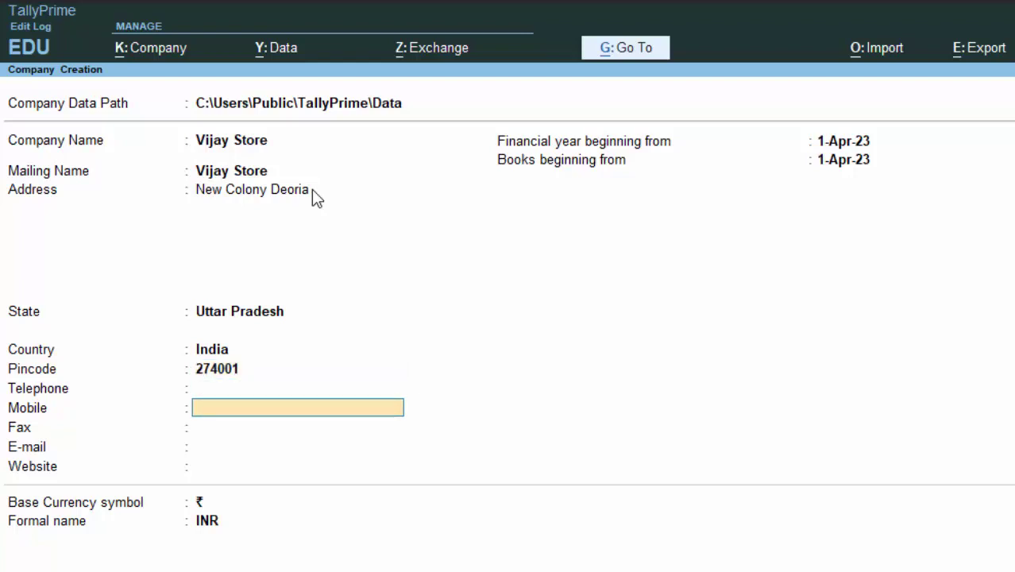
pyautogui.press('Return')
pyautogui.press('Return')
pyautogui.press('Return')
pyautogui.press('Return')
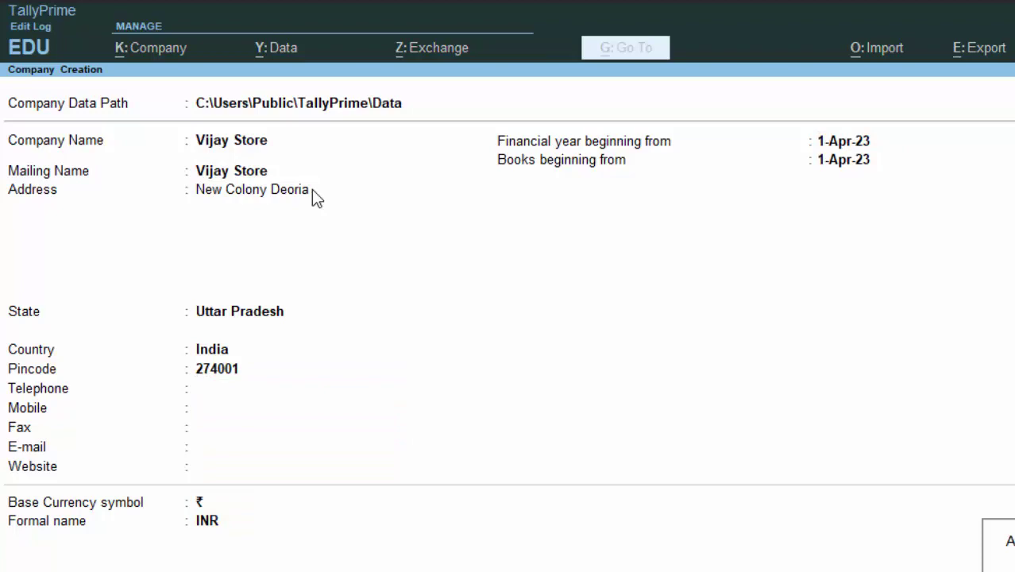
pyautogui.press('Return')
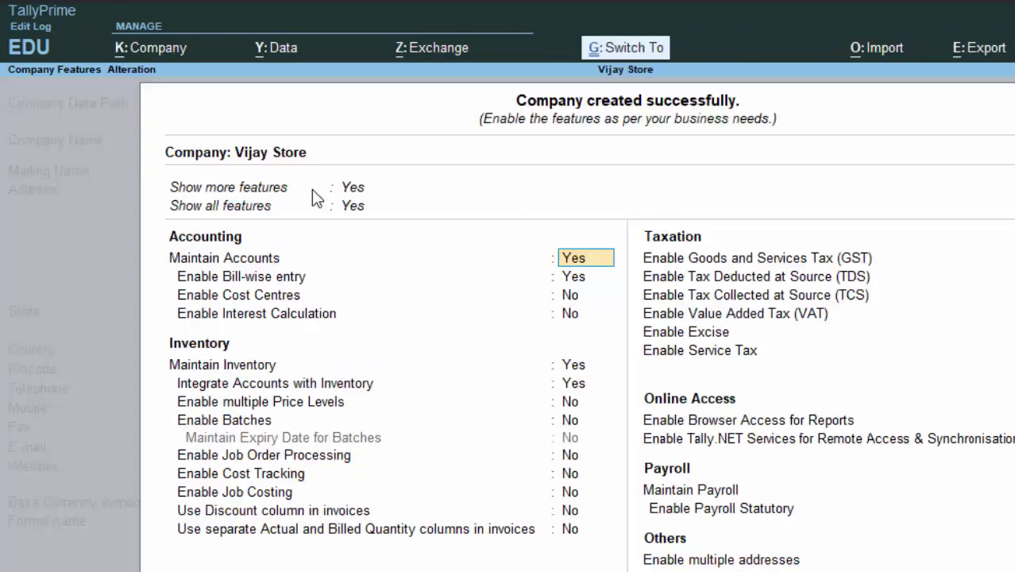
pyautogui.hotkey('ctrl', 'a')
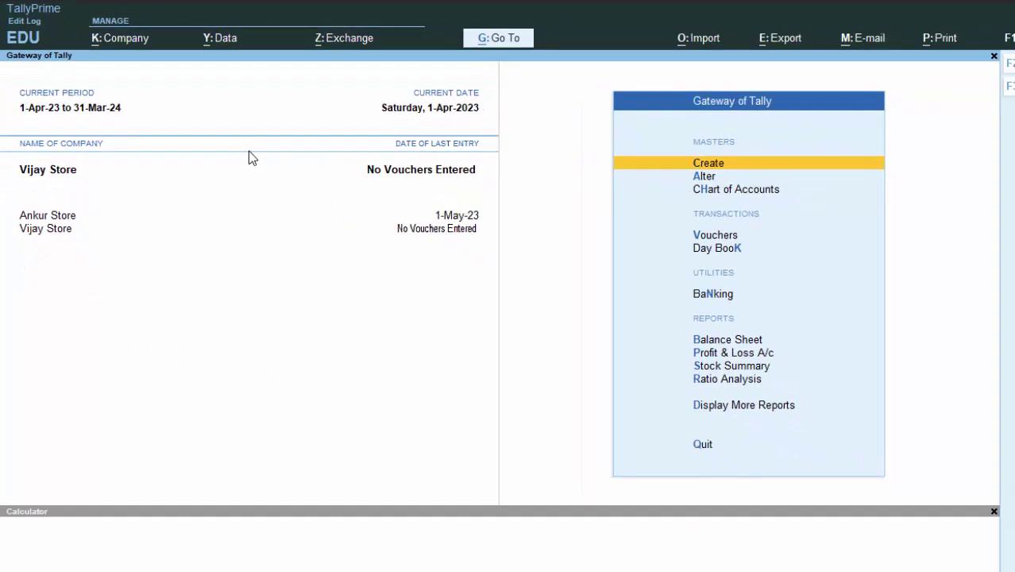
# Start a purchase voucher with supplier invoice number 7888 dated 1-Apr-23, closing the calculator pane
pyautogui.press('v')
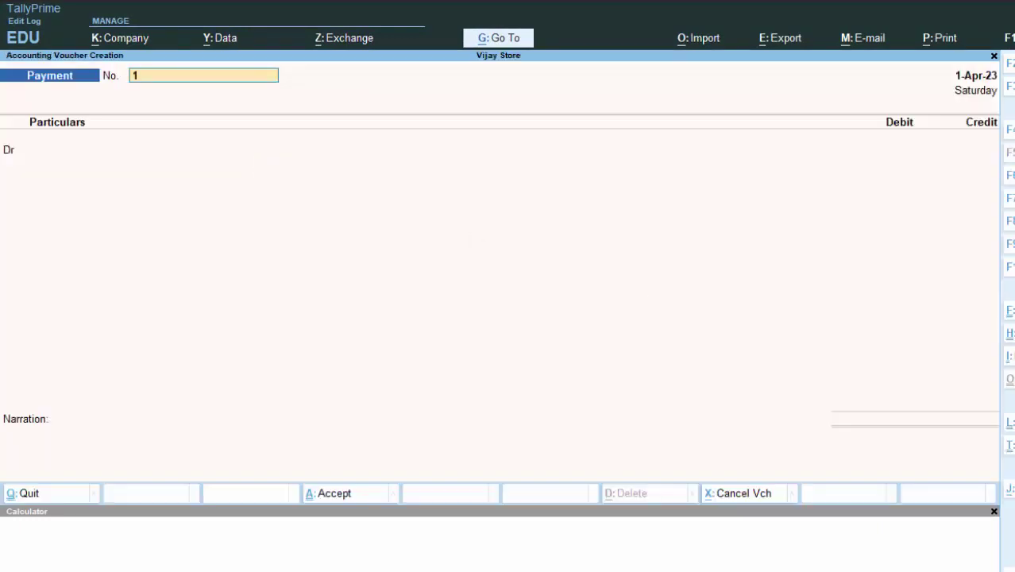
pyautogui.click(993, 511)
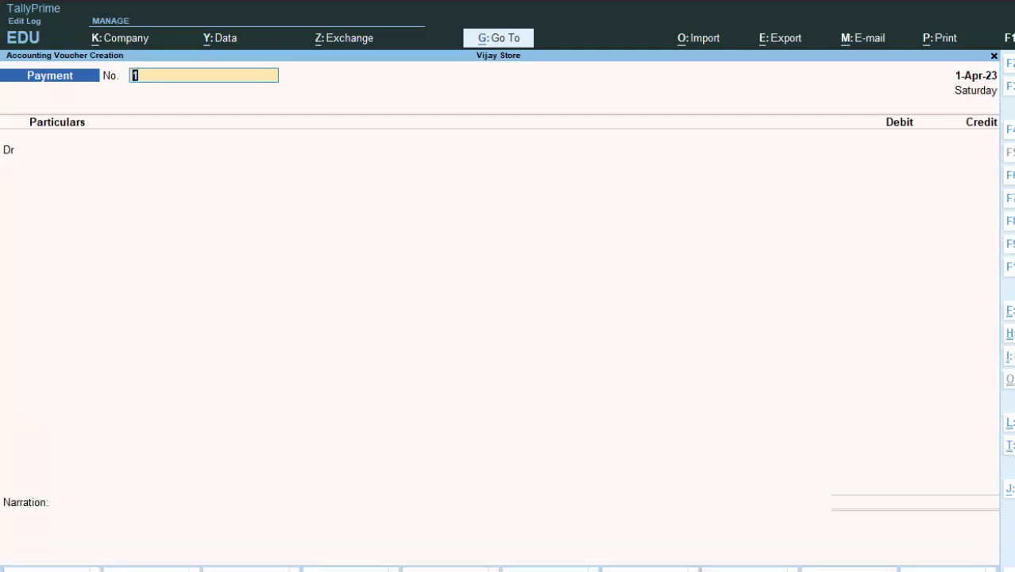
pyautogui.press('F9')
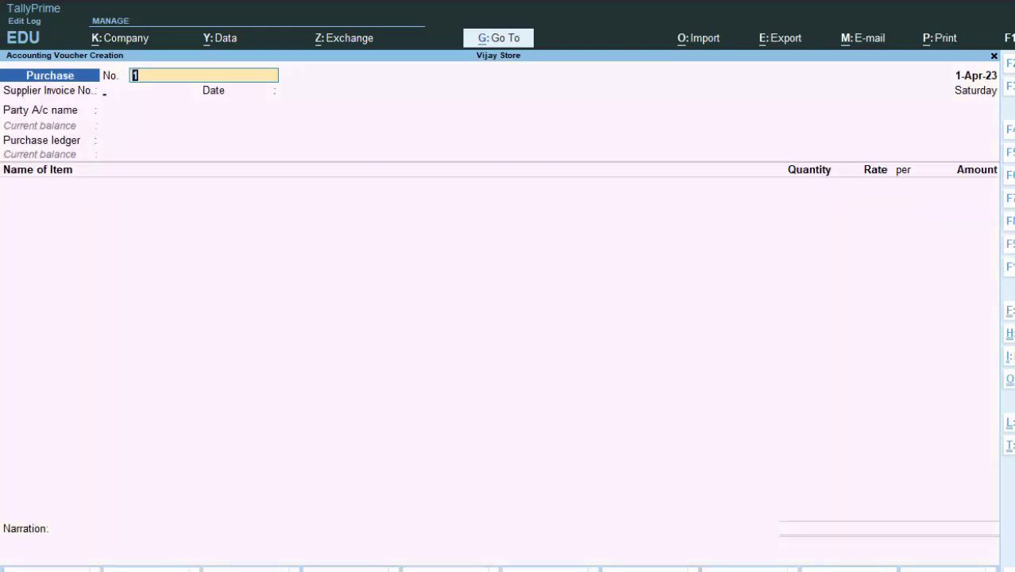
pyautogui.press('Return')
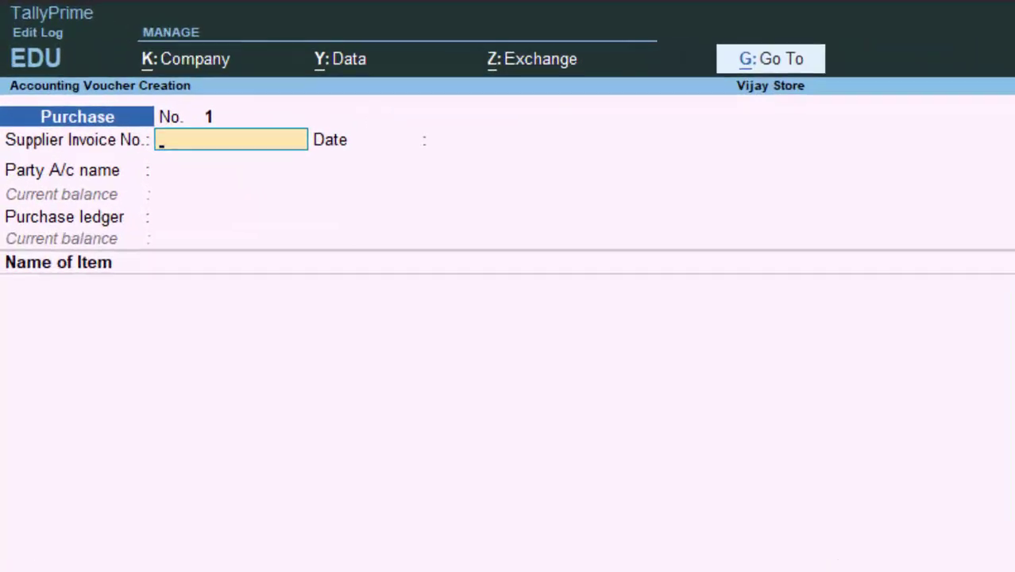
pyautogui.write('7888')
pyautogui.press('Return')
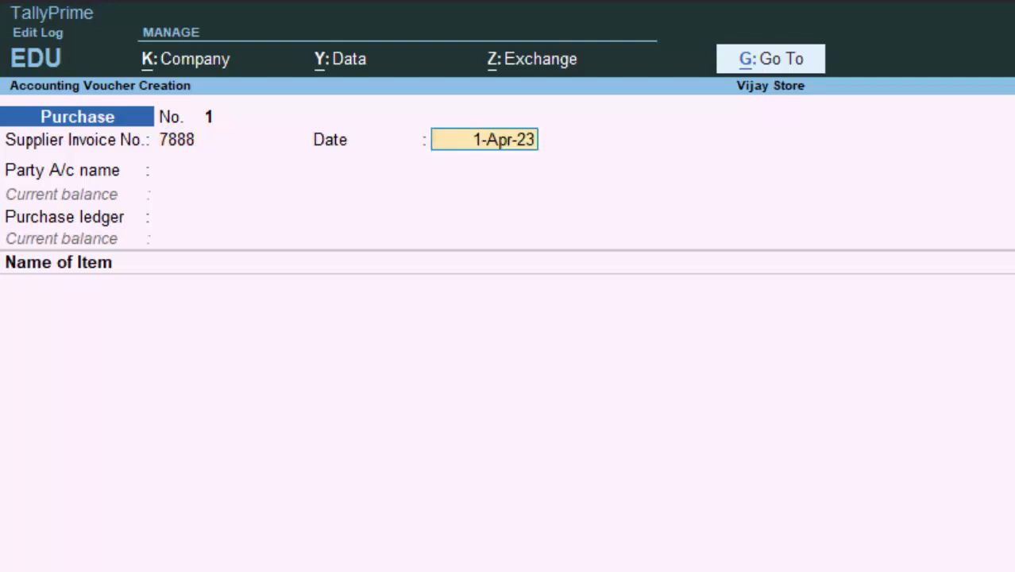
pyautogui.press('Return')
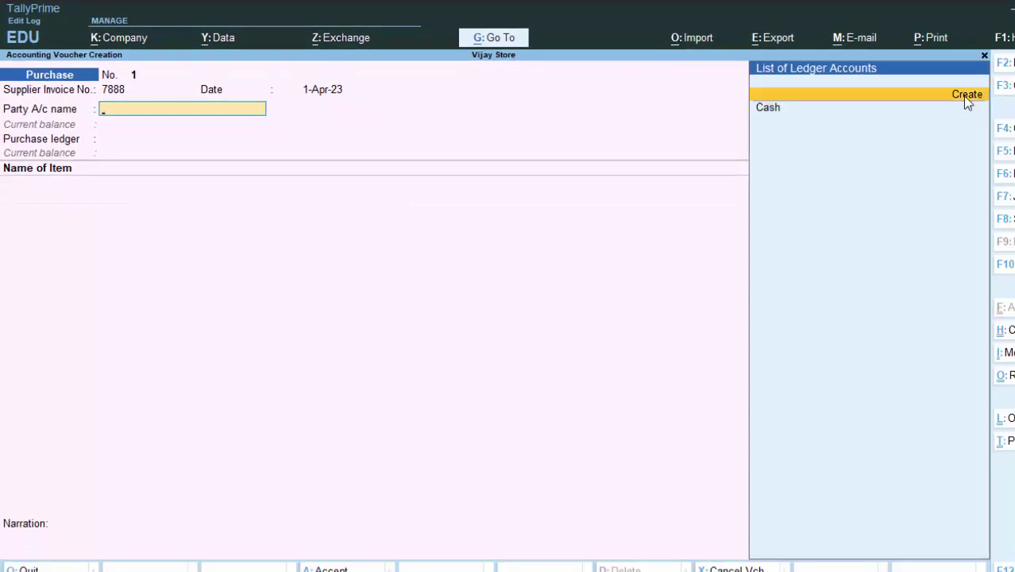
# Start a new party ledger from the purchase voucher and enter the supplier's name, leaving the alias blank
pyautogui.click(965, 97)
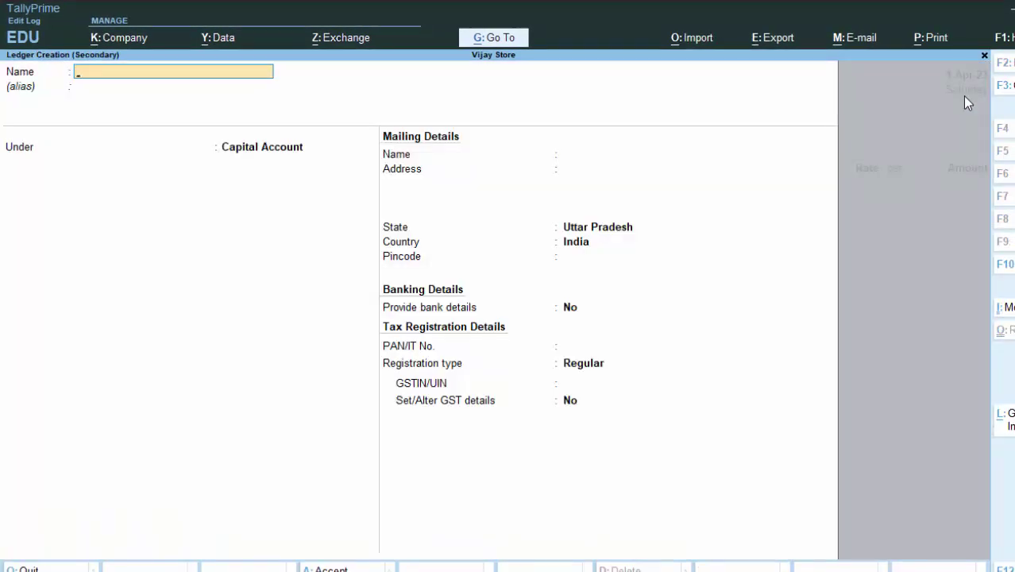
pyautogui.write('Gaurv')
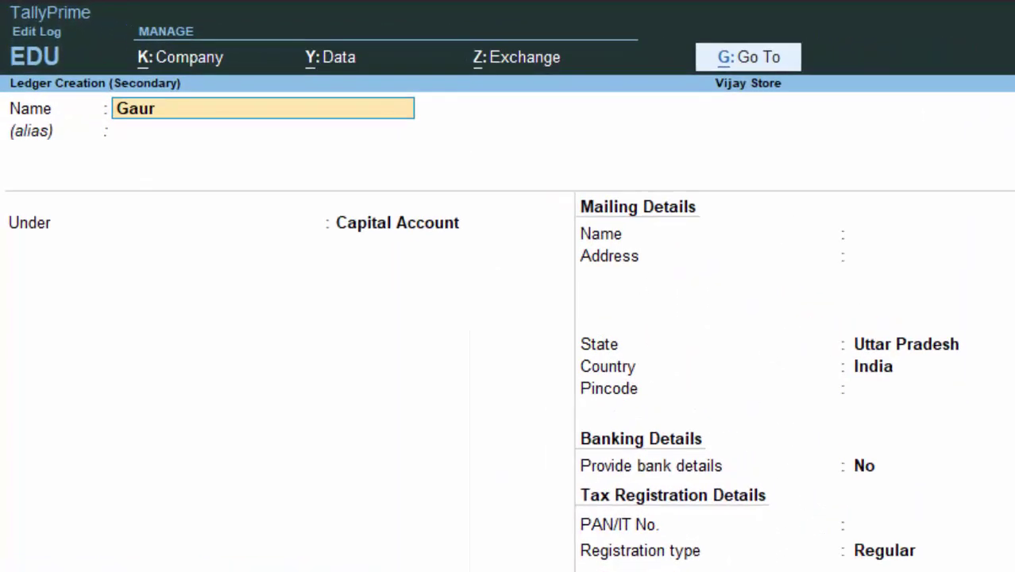
pyautogui.press('BackSpace')
pyautogui.write('av')
pyautogui.press('Return')
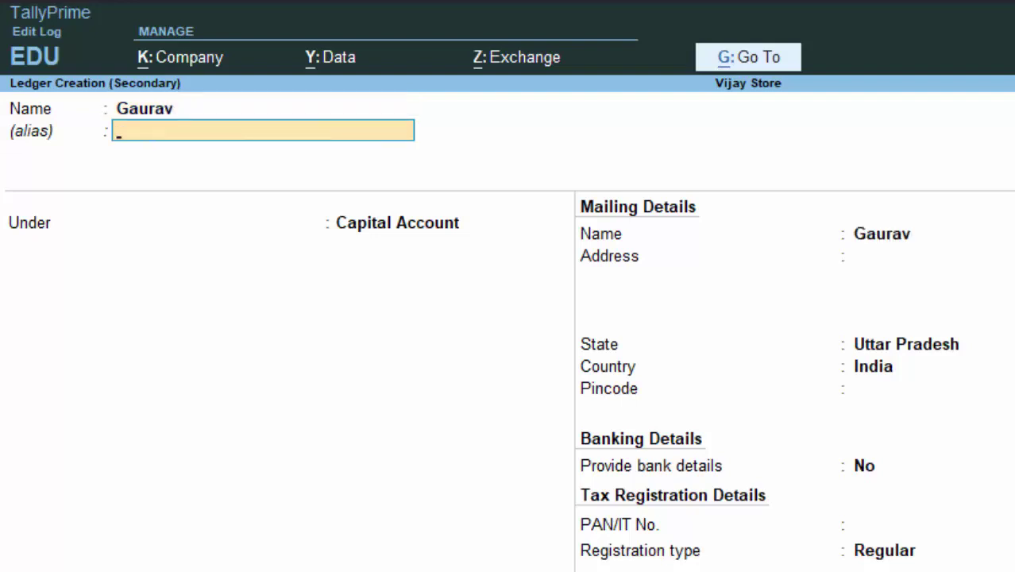
pyautogui.click(266, 111)
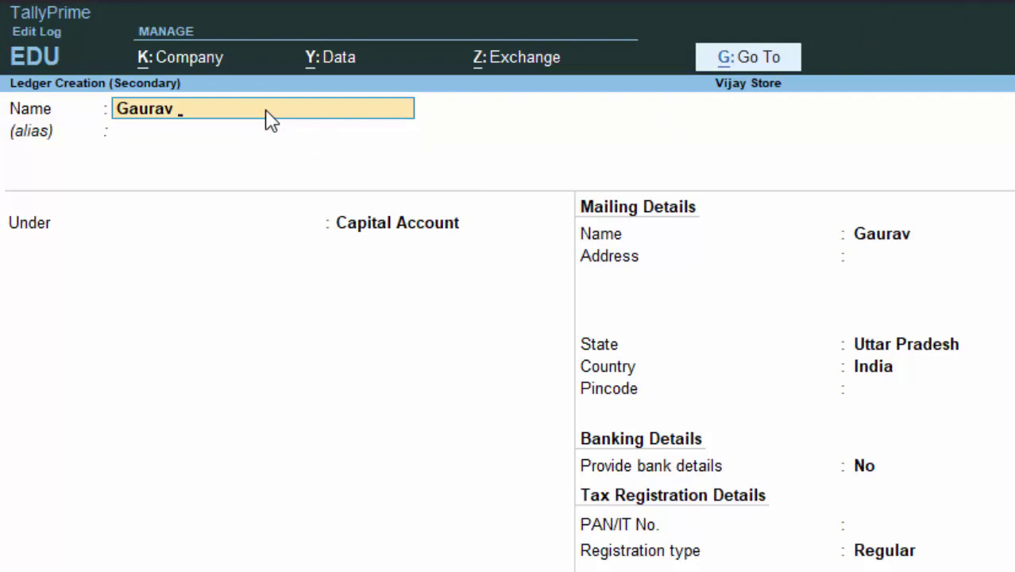
pyautogui.write('C')
pyautogui.press('Return')
pyautogui.press('Return')
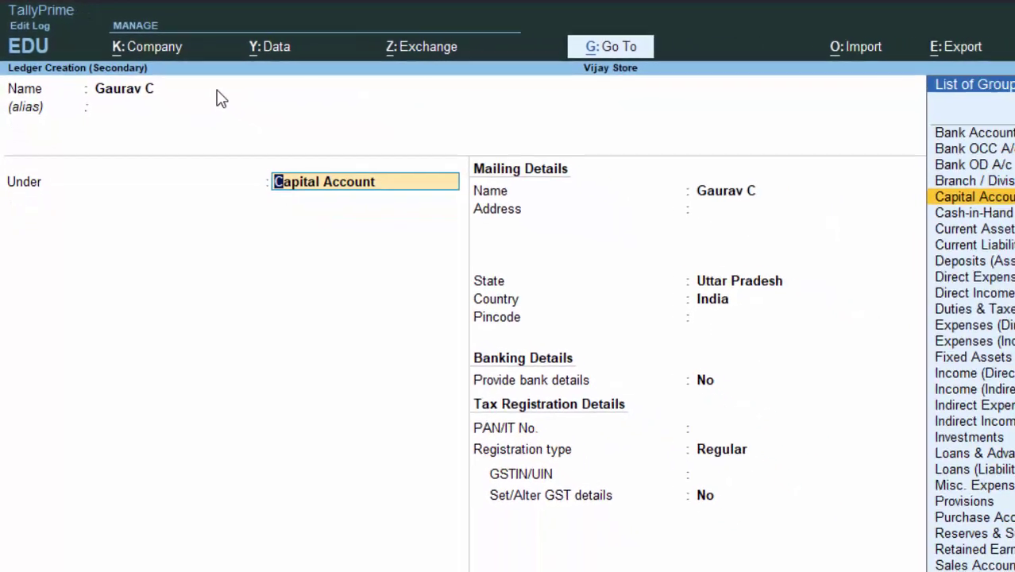
# Place the supplier ledger under Sundry Creditors, then leave the ledger and the purchase voucher without saving
pyautogui.write('S')
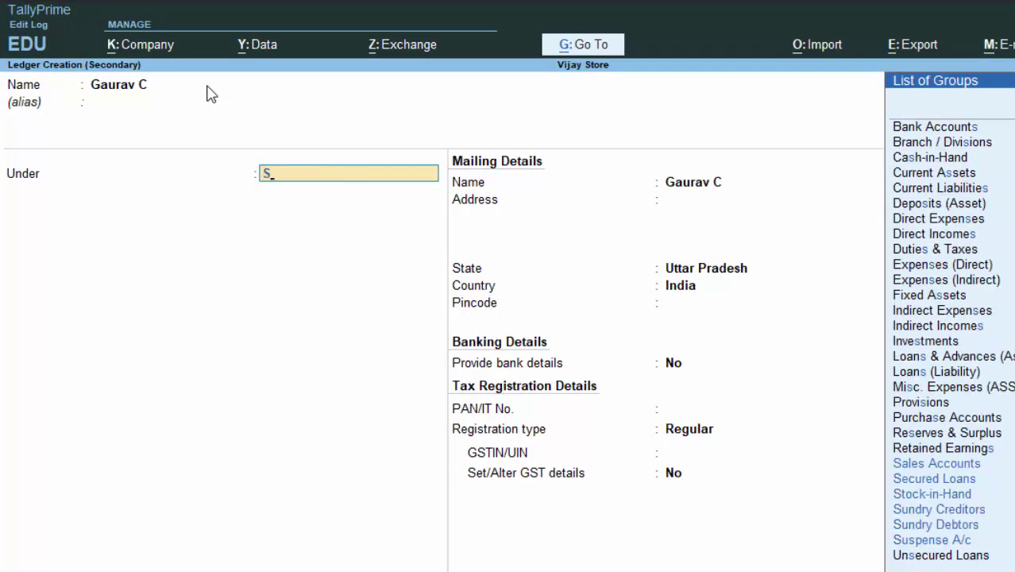
pyautogui.press('Down')
pyautogui.press('Down')
pyautogui.press('Down')
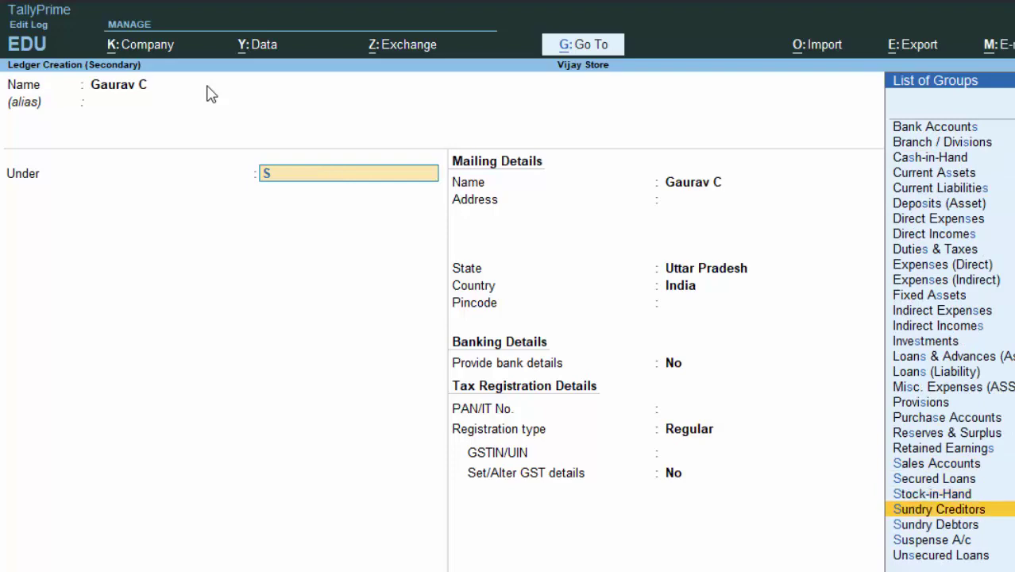
pyautogui.press('Return')
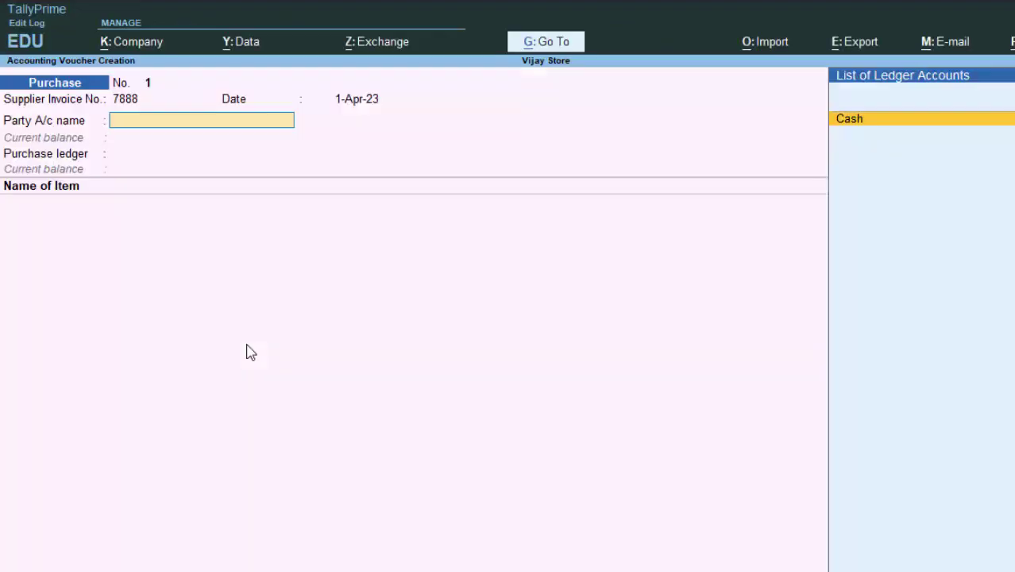
pyautogui.press('Escape')
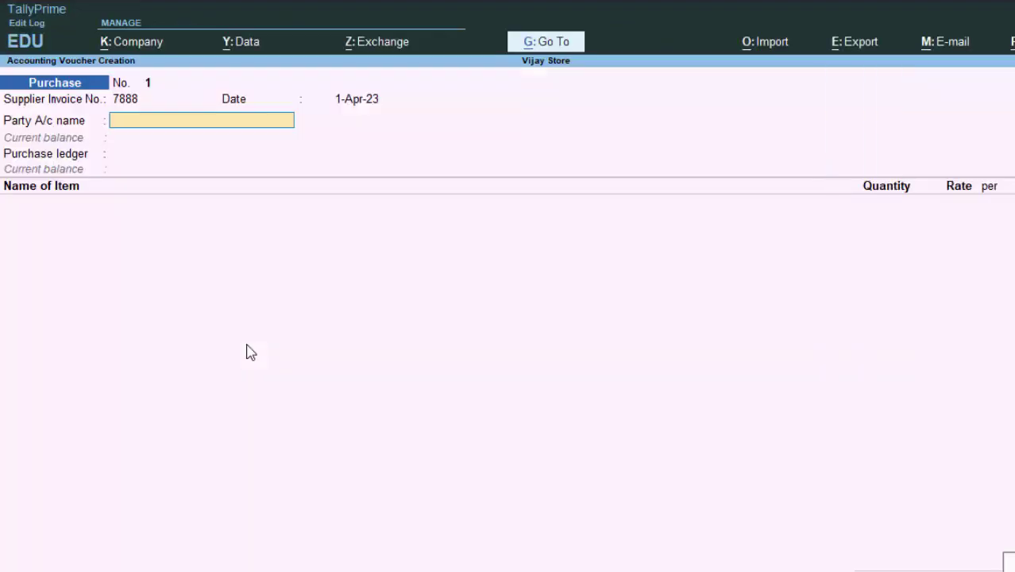
pyautogui.press('Escape')
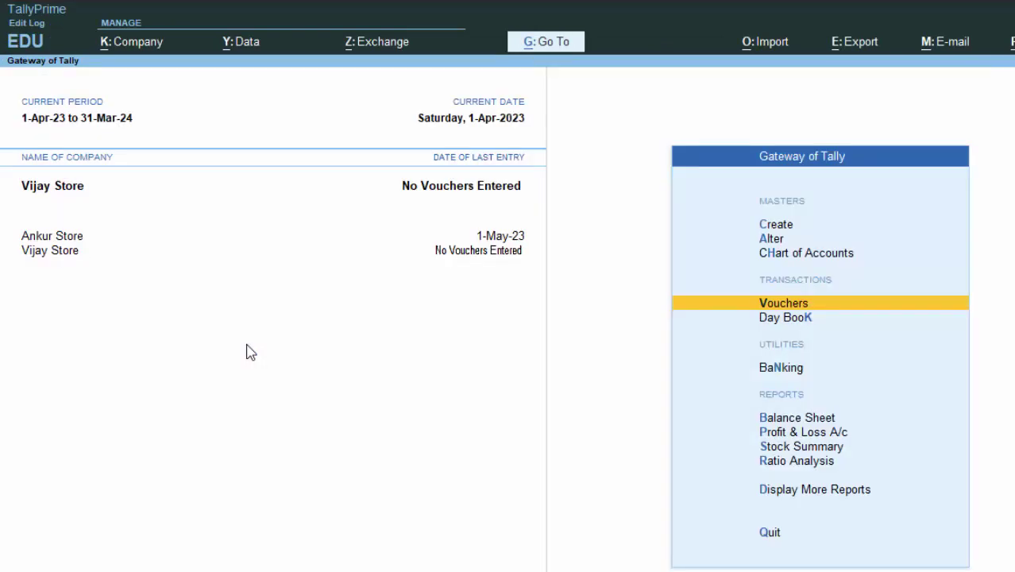
# Disable bill-wise entry in the company features of Vijay Store and return to the Gateway of Tally
pyautogui.press('F11')
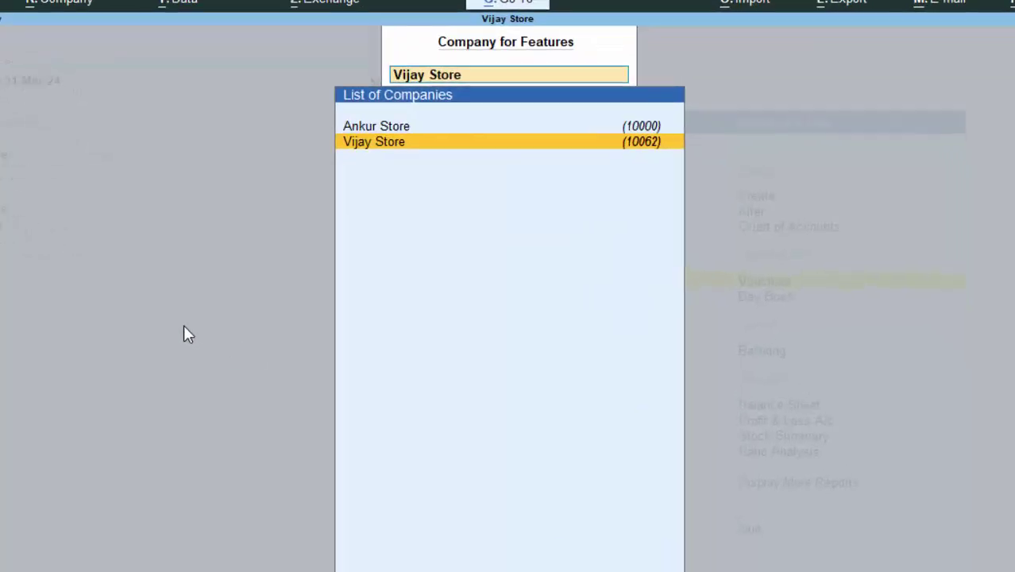
pyautogui.press('Return')
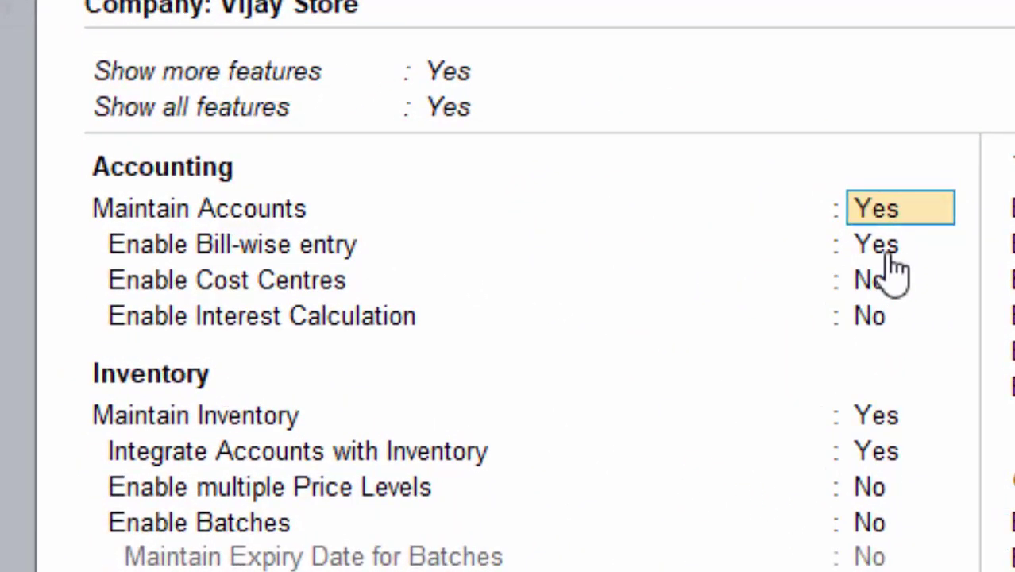
pyautogui.press('Return')
pyautogui.write('n')
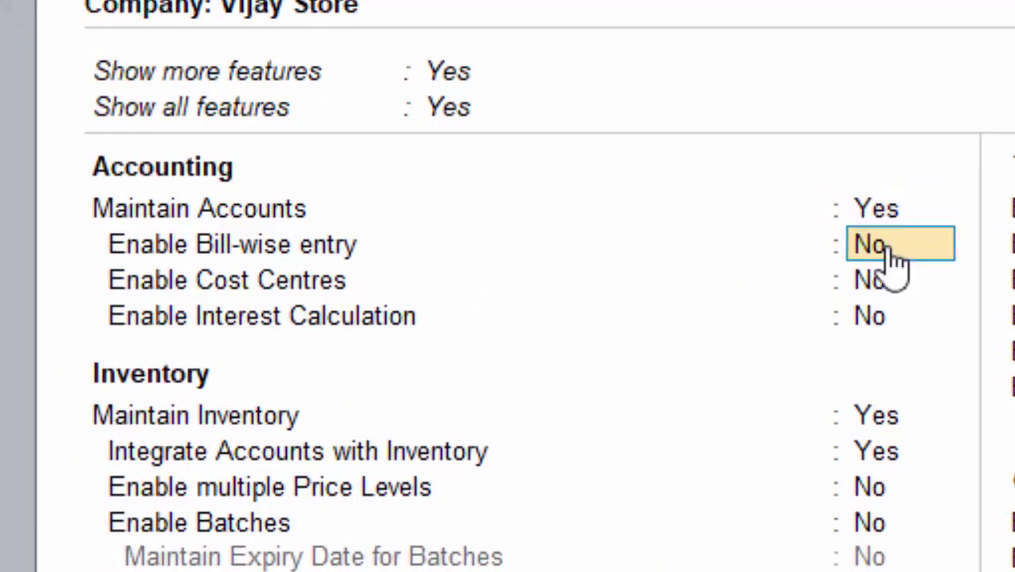
pyautogui.press('F3')
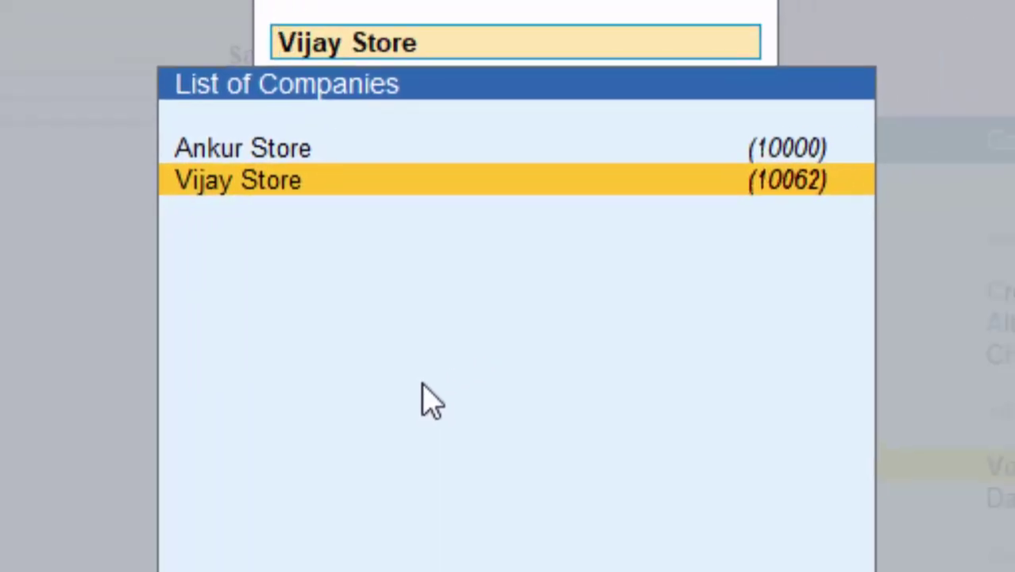
pyautogui.press('BackSpace')
pyautogui.press('Escape')
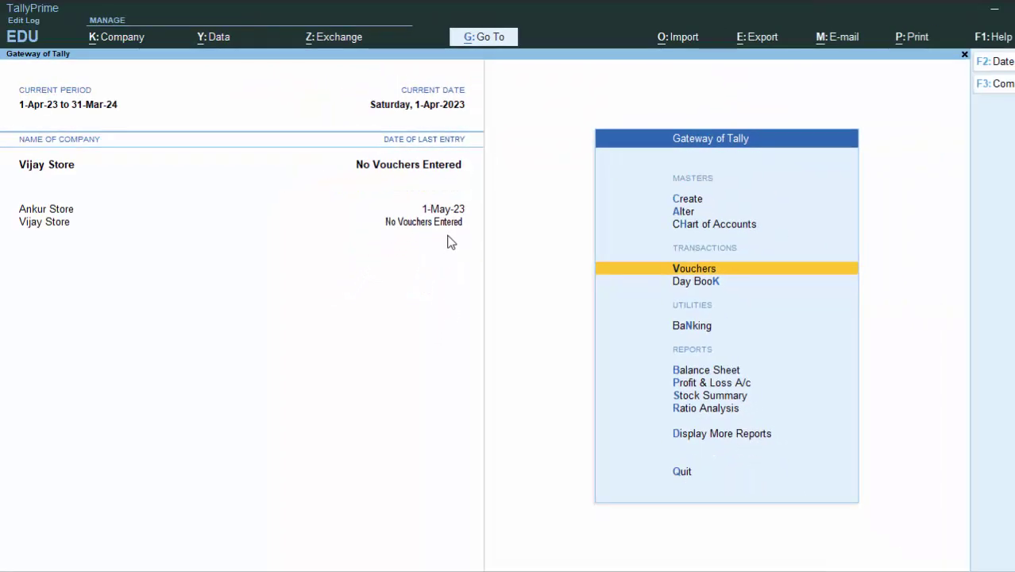
# Start a purchase voucher with supplier invoice number 464 dated 1-Apr-23
pyautogui.press('Return')
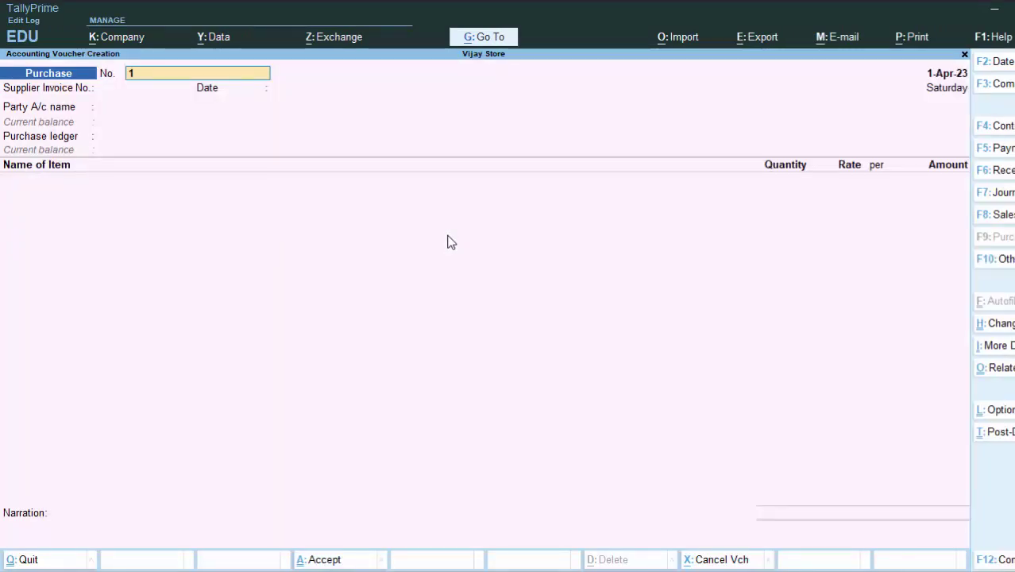
pyautogui.press('Return')
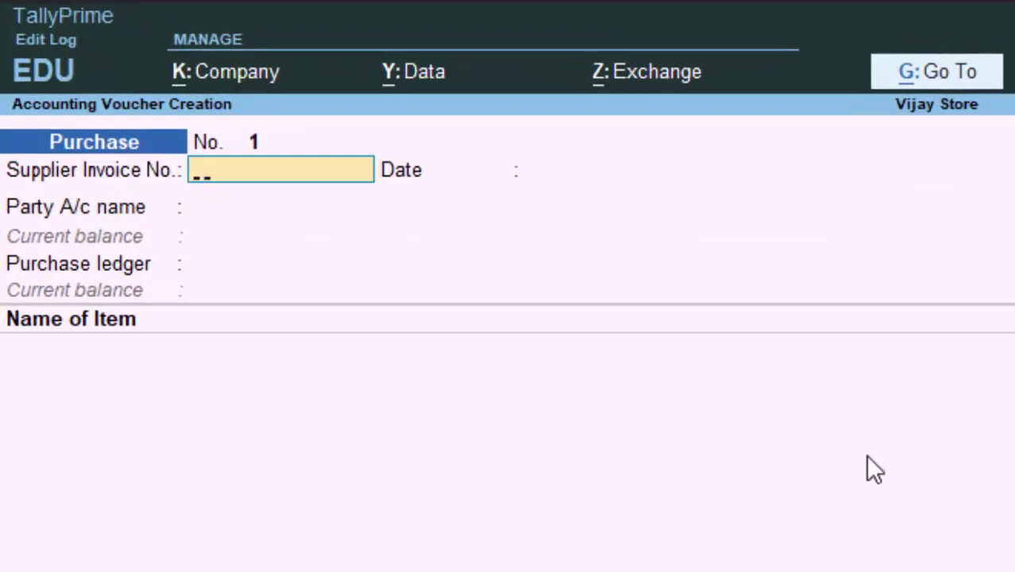
pyautogui.write('464')
pyautogui.press('Return')
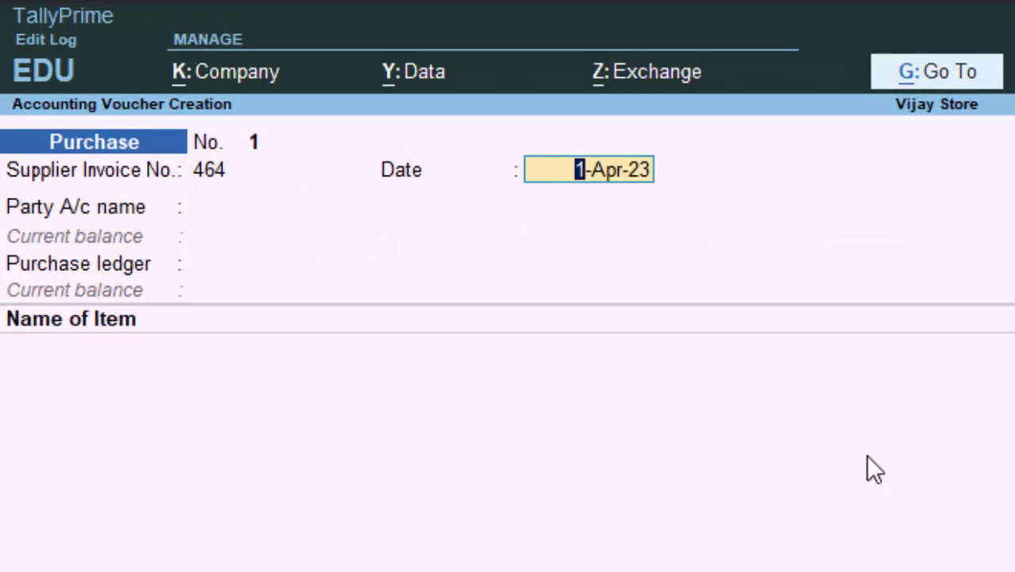
pyautogui.press('Return')
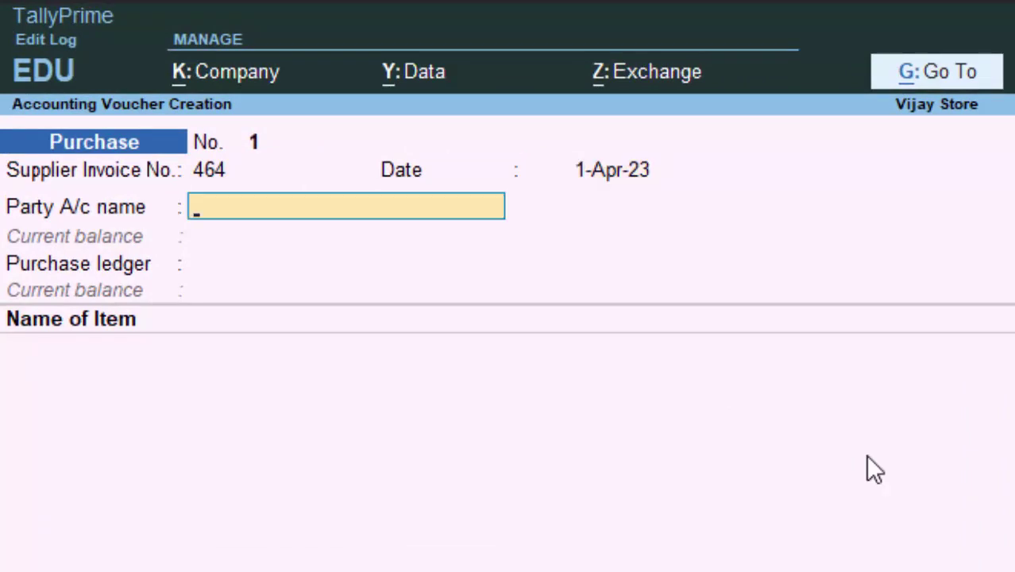
# Start a new party ledger from the purchase voucher and enter the supplier's name, leaving the alias blank
pyautogui.hotkey('alt', 'c')
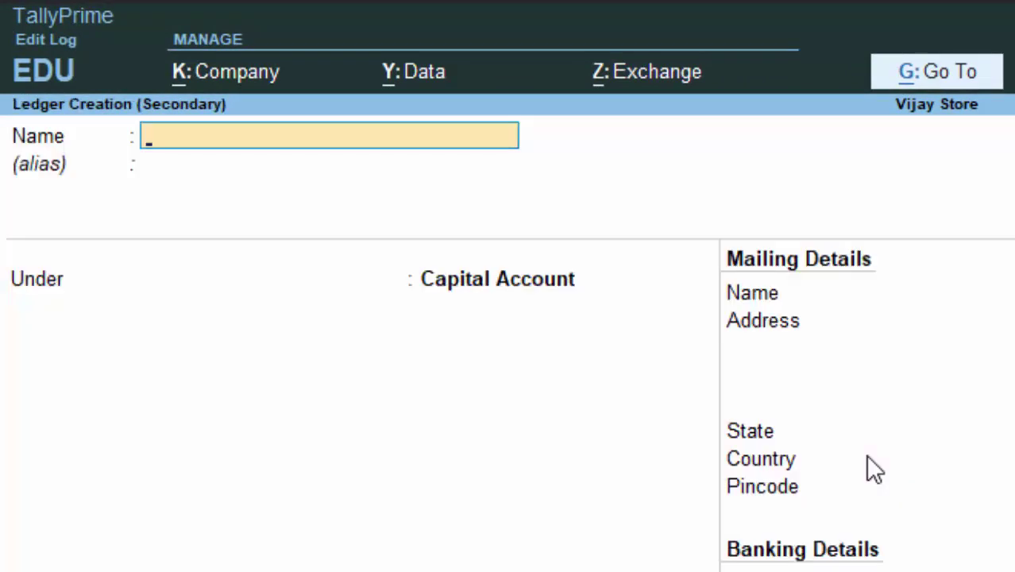
pyautogui.write('Gaurac')
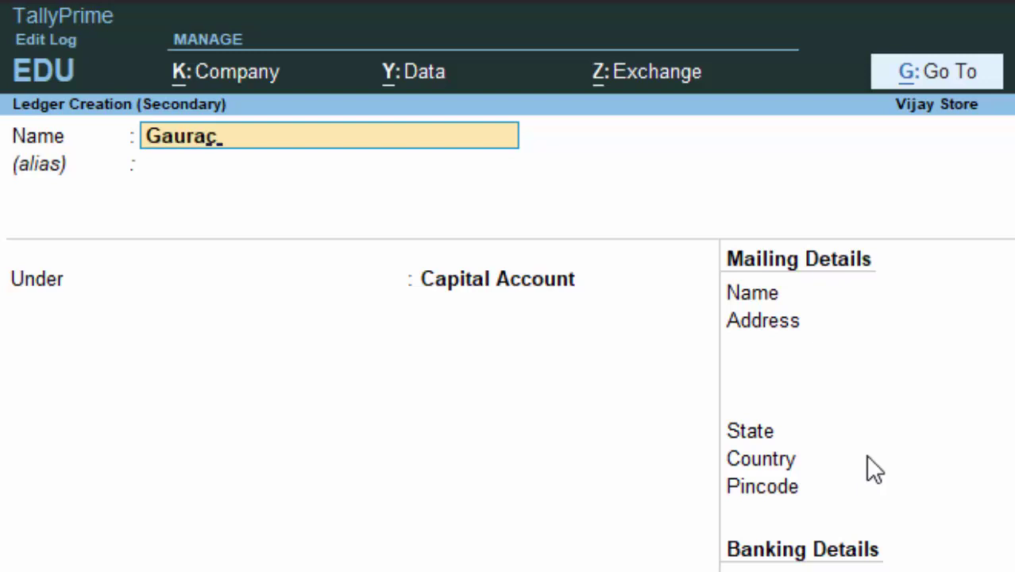
pyautogui.press('BackSpace')
pyautogui.write('v C')
pyautogui.press('Return')
pyautogui.press('Return')
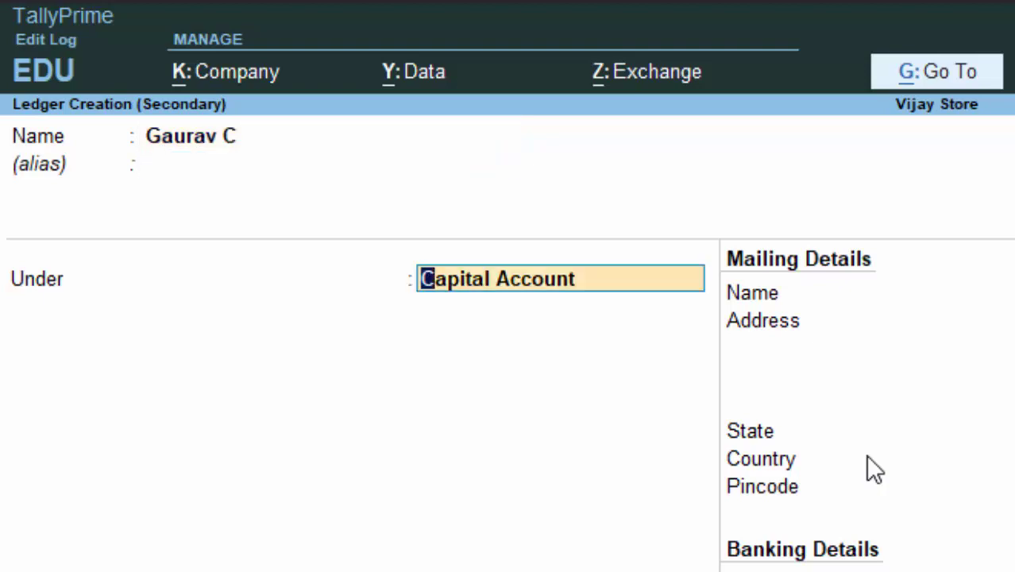
# Place the supplier ledger under Sundry Creditors, then leave the ledger and the purchase voucher without saving
pyautogui.write('S')
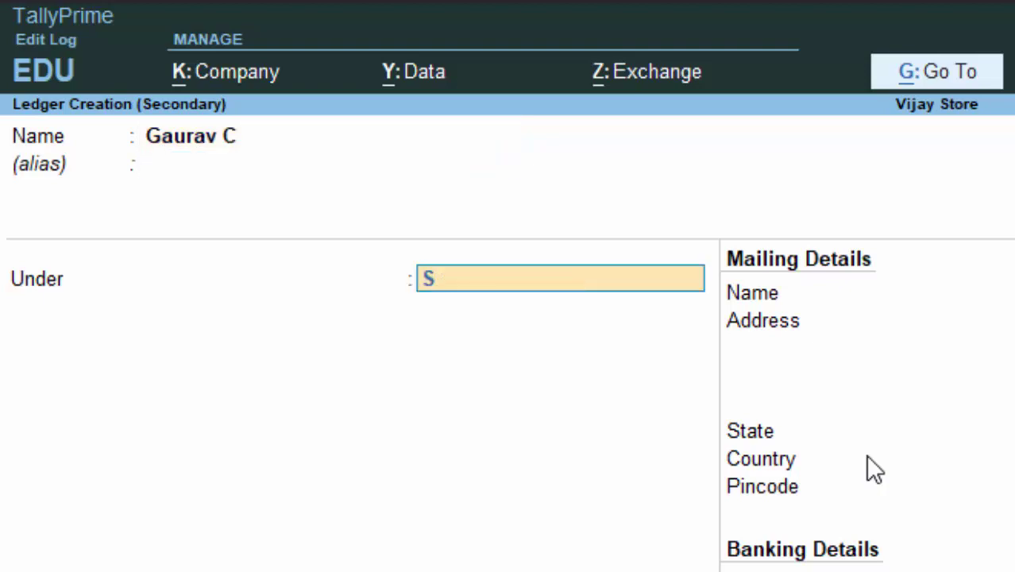
pyautogui.press('Down')
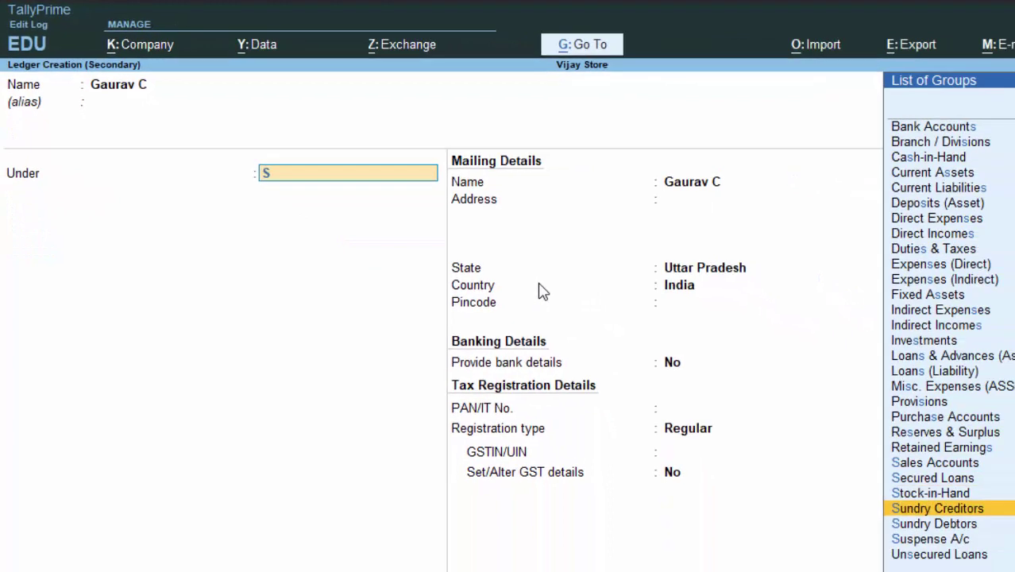
pyautogui.press('Return')
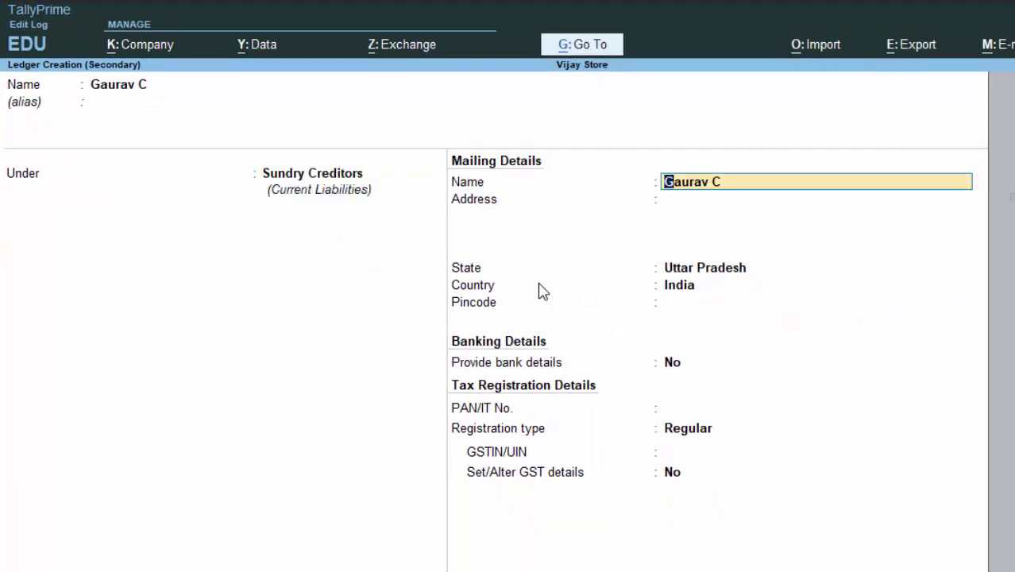
pyautogui.press('Escape')
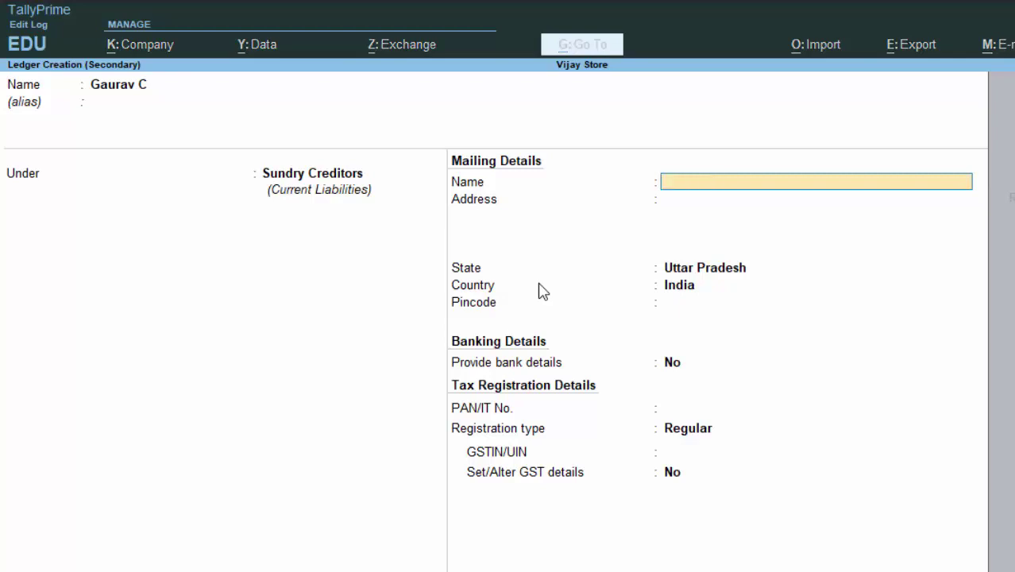
pyautogui.press('Escape')
pyautogui.press('Escape')
pyautogui.press('Escape')
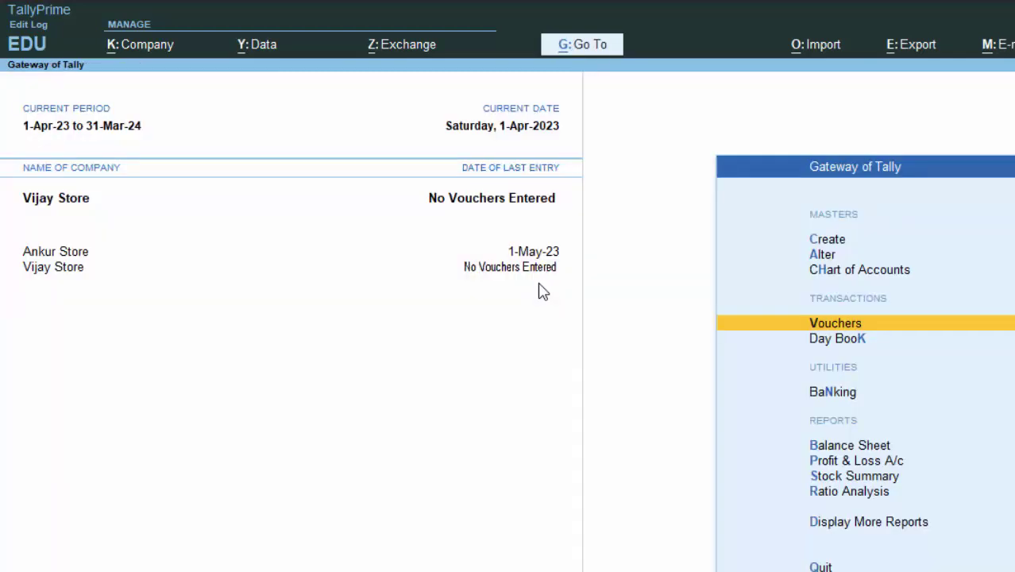
# Enable bill-wise entry in the company features of Vijay Store and return to the Gateway of Tally
pyautogui.press('F11')
pyautogui.press('Return')
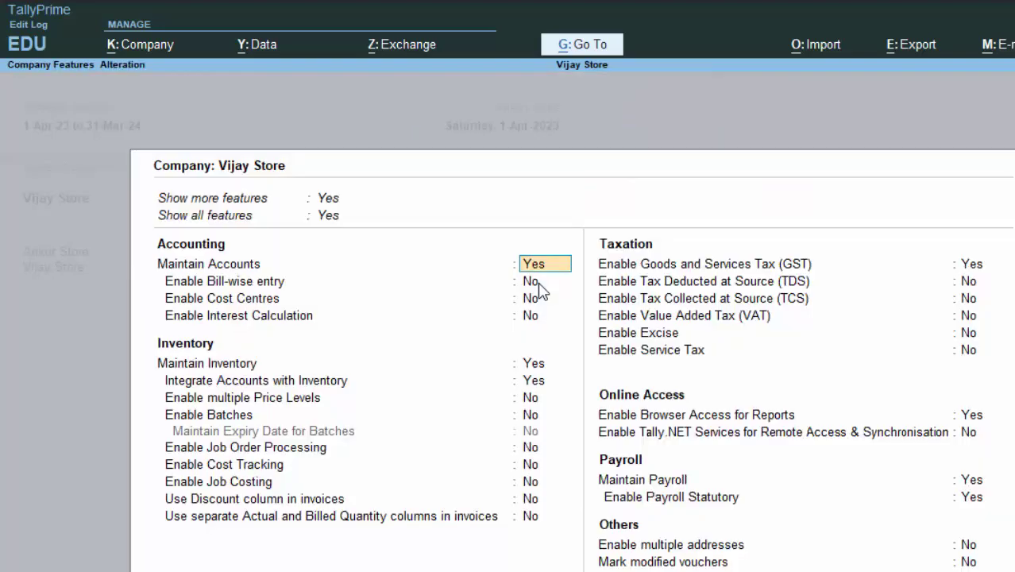
pyautogui.press('Return')
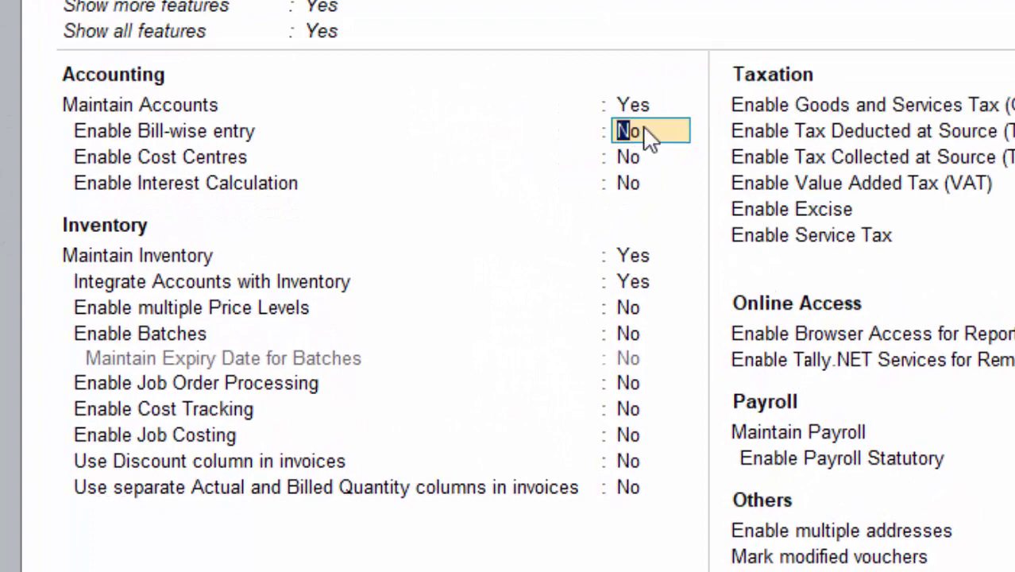
pyautogui.press('y')
pyautogui.press('F3')
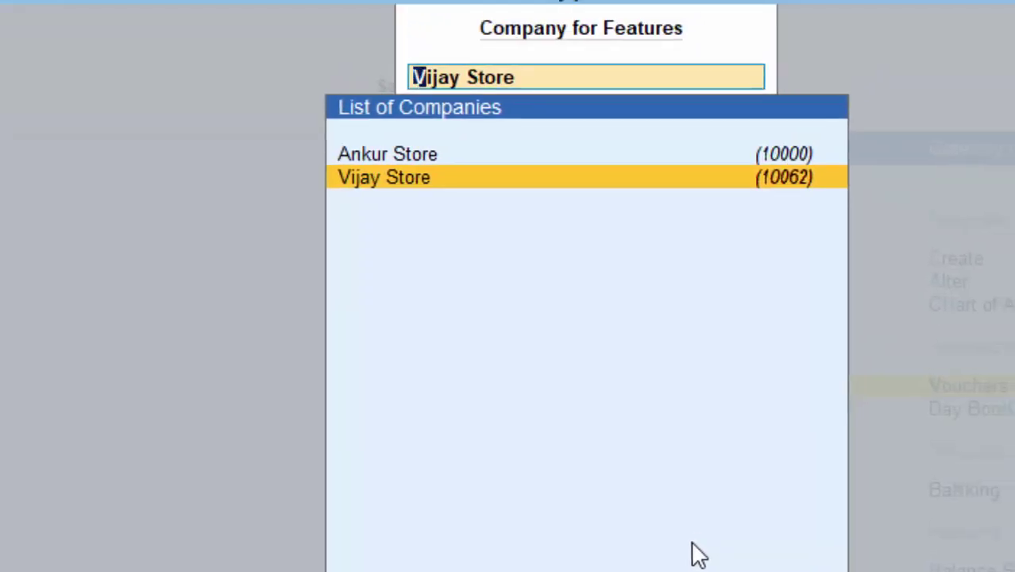
pyautogui.press('Escape')
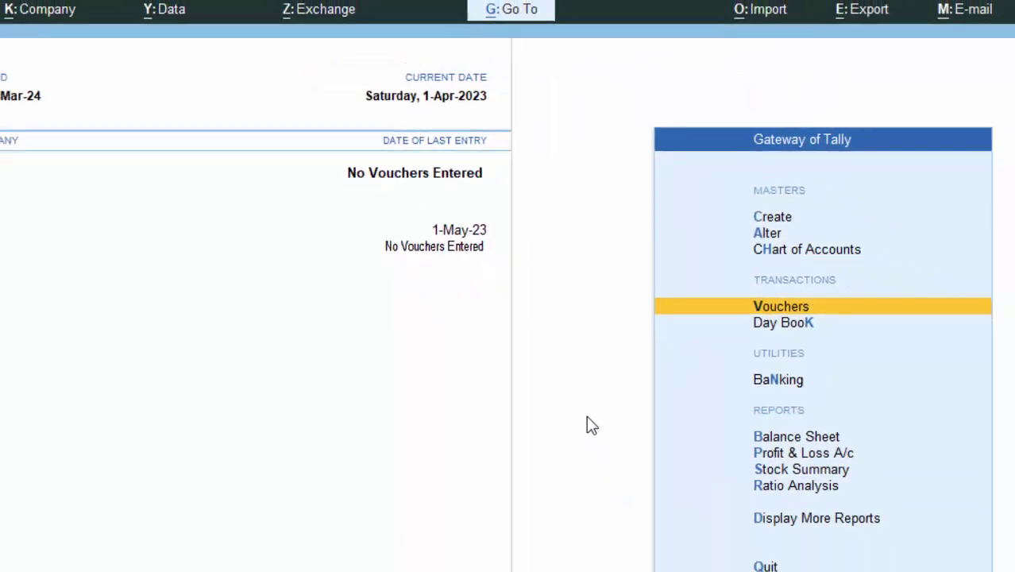
# Start a purchase voucher with supplier invoice number 47 dated 1-Apr-23
pyautogui.press('Return')
pyautogui.press('F9')
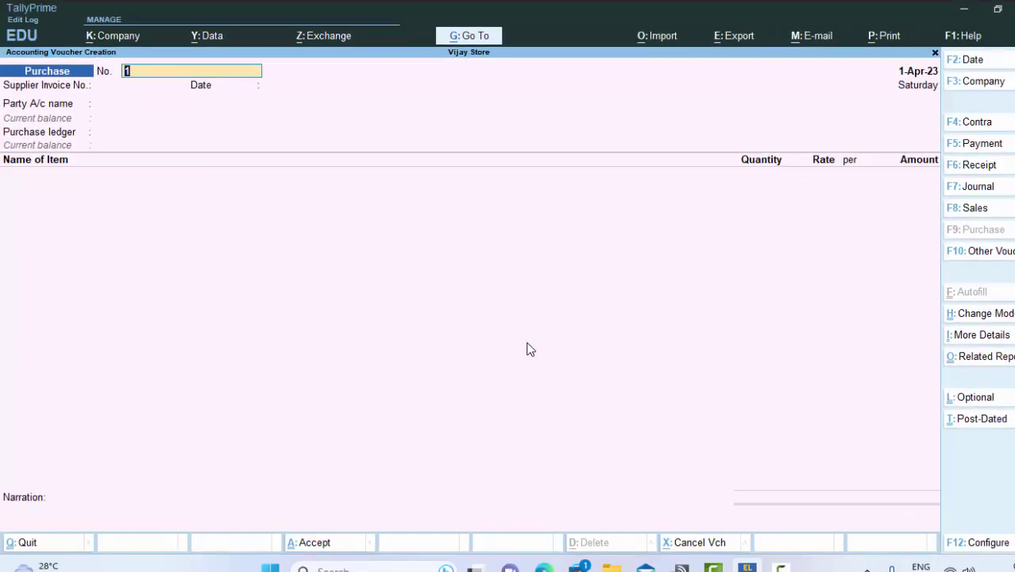
pyautogui.press('Return')
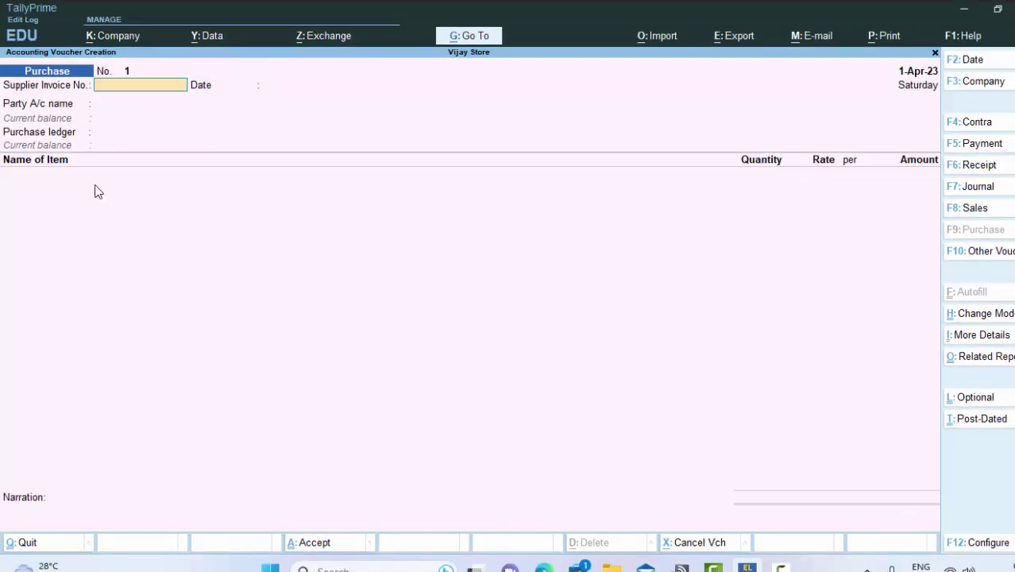
pyautogui.write('47')
pyautogui.press('Return')
pyautogui.press('Return')
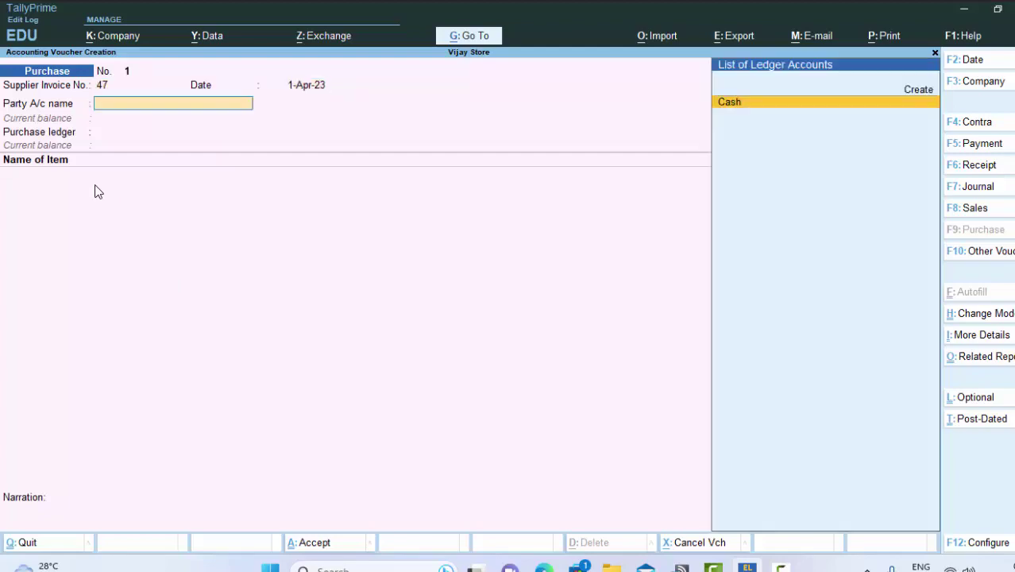
# Start a new party ledger from the purchase voucher and enter the supplier's name, without an alias
pyautogui.hotkey('alt', 'c')
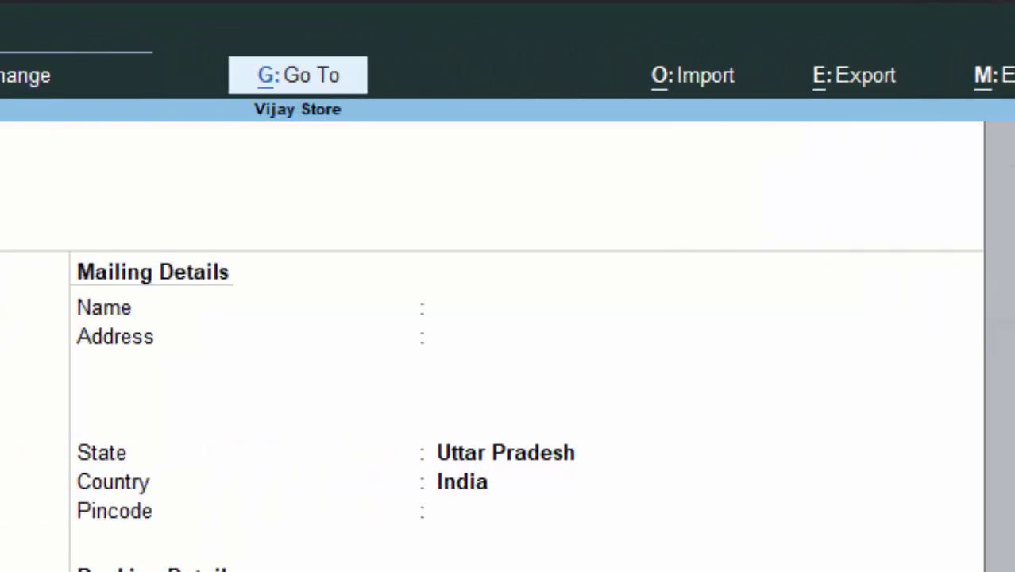
pyautogui.write('Gau')
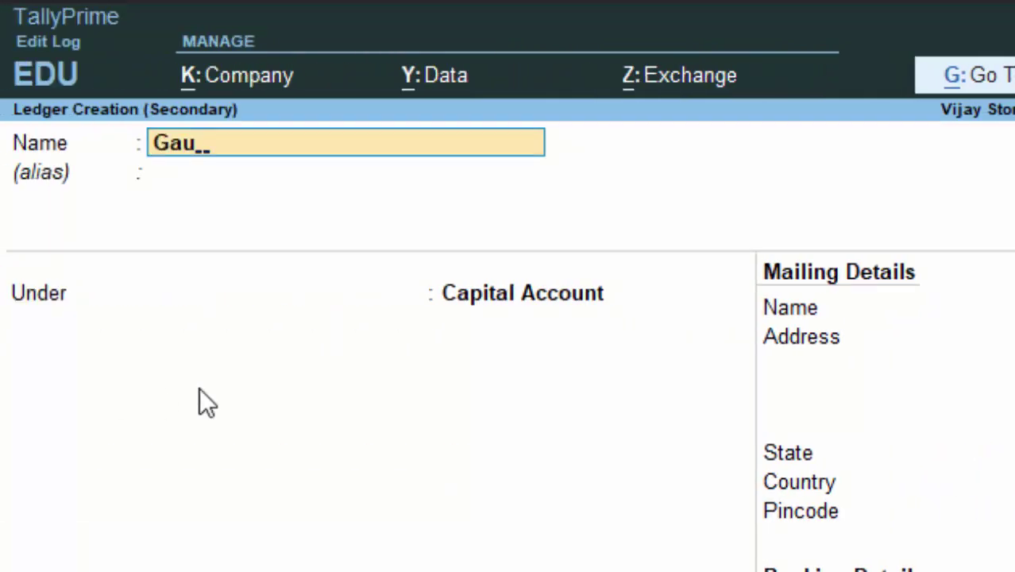
pyautogui.write('rav C')
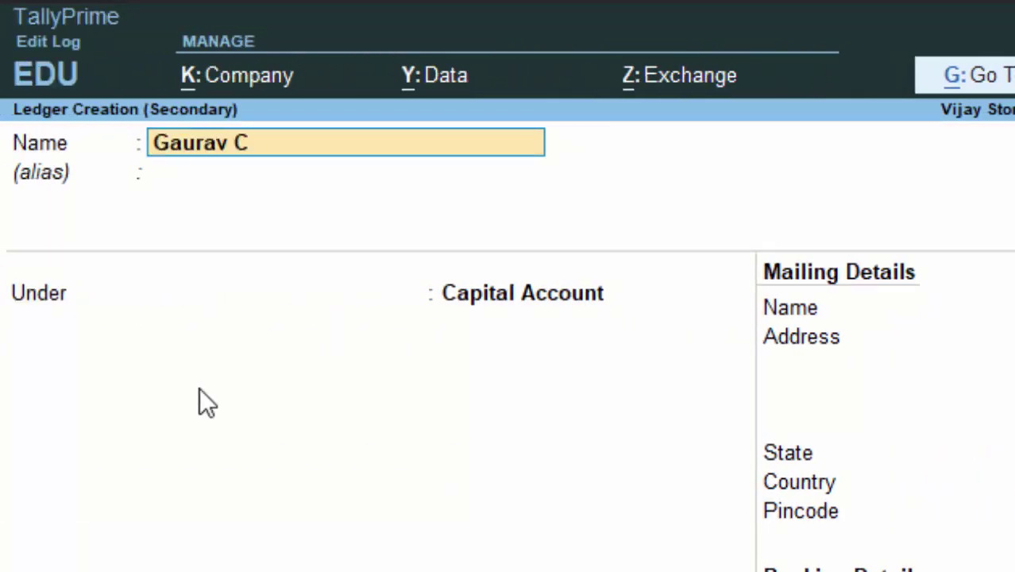
pyautogui.press('Return')
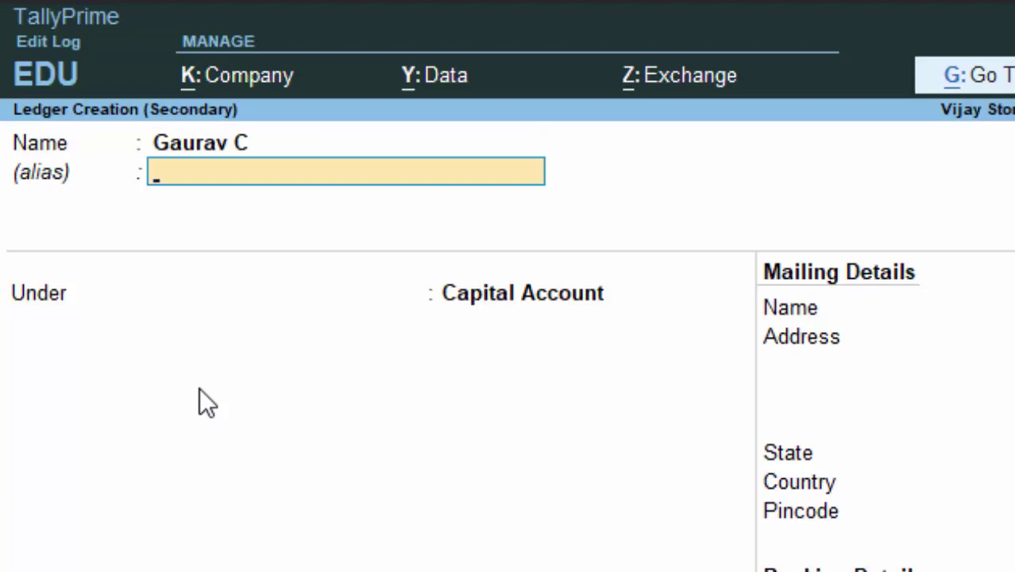
pyautogui.press('Return')
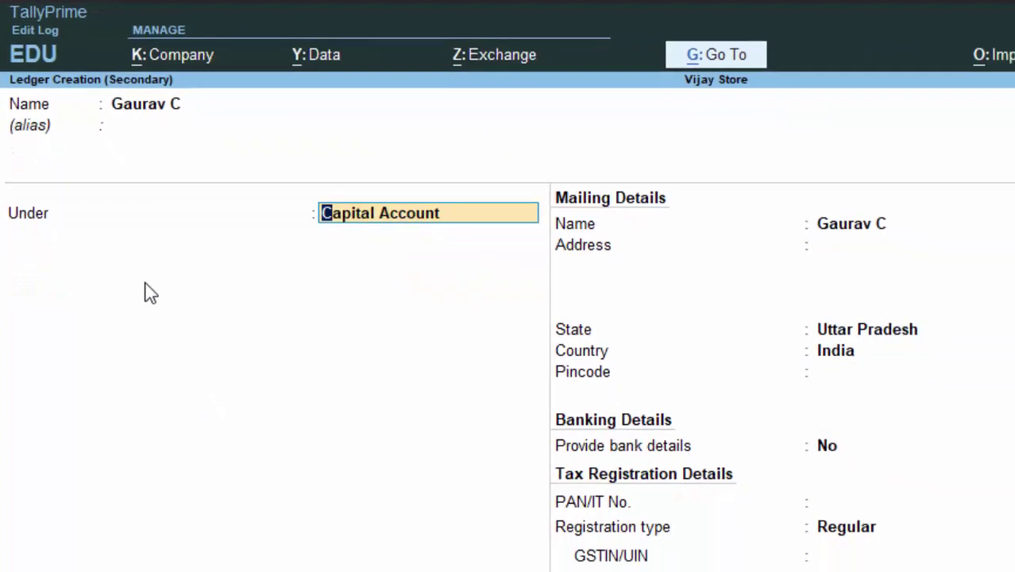
# Place the supplier ledger under Sundry Creditors and keep bill-by-bill balances set to Yes
pyautogui.write('S')
pyautogui.press('Down')
pyautogui.press('Down')
pyautogui.press('Down')
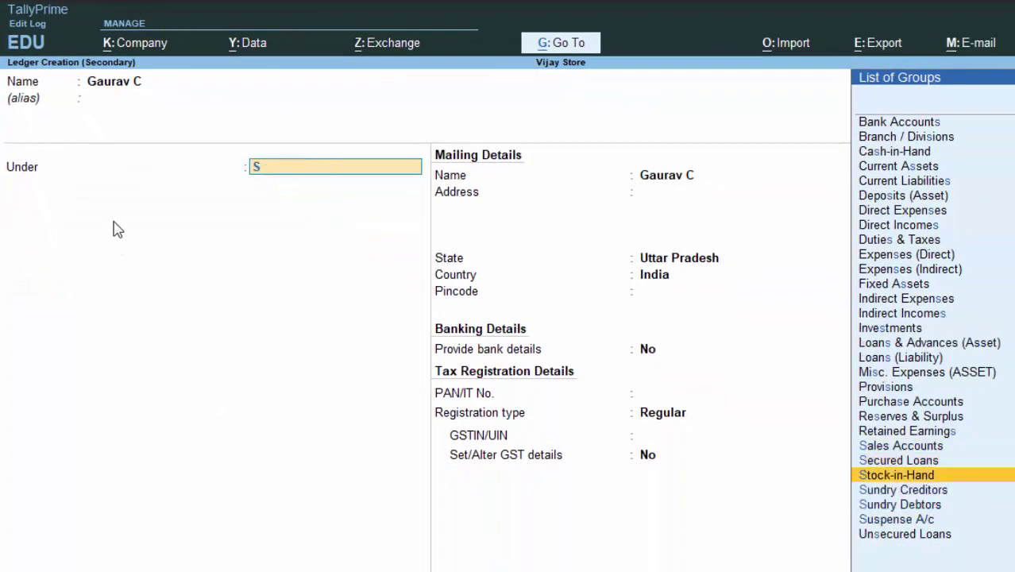
pyautogui.press('Return')
pyautogui.press('Return')
pyautogui.press('Return')
pyautogui.press('Return')
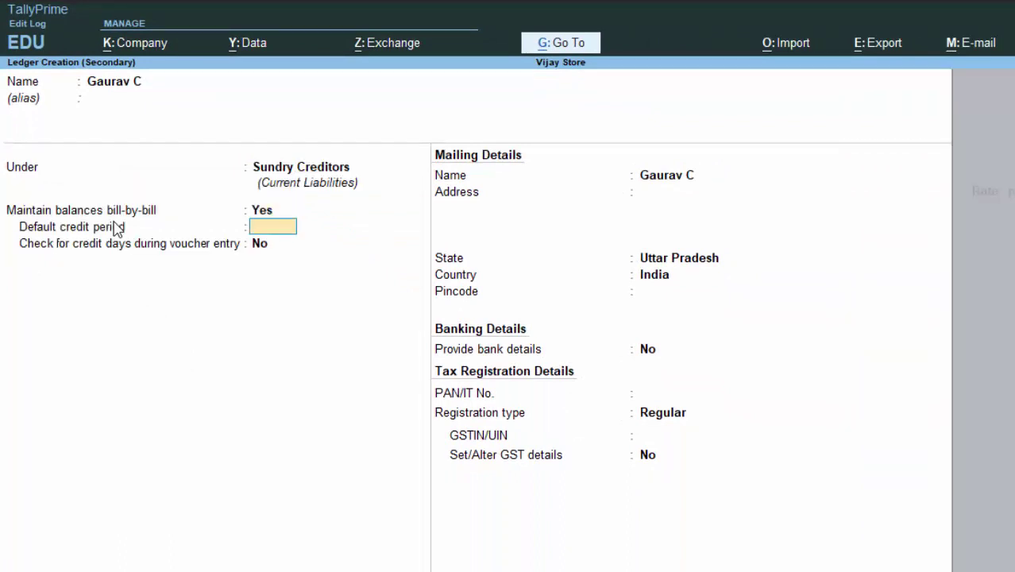
# Save the supplier ledger with a blank default credit period and the default mailing, banking and tax details
pyautogui.press('Return')
pyautogui.press('Return')
pyautogui.press('Return')
pyautogui.press('Return')
pyautogui.press('Return')
pyautogui.press('Return')
pyautogui.press('Return')
pyautogui.press('Return')
pyautogui.press('Return')
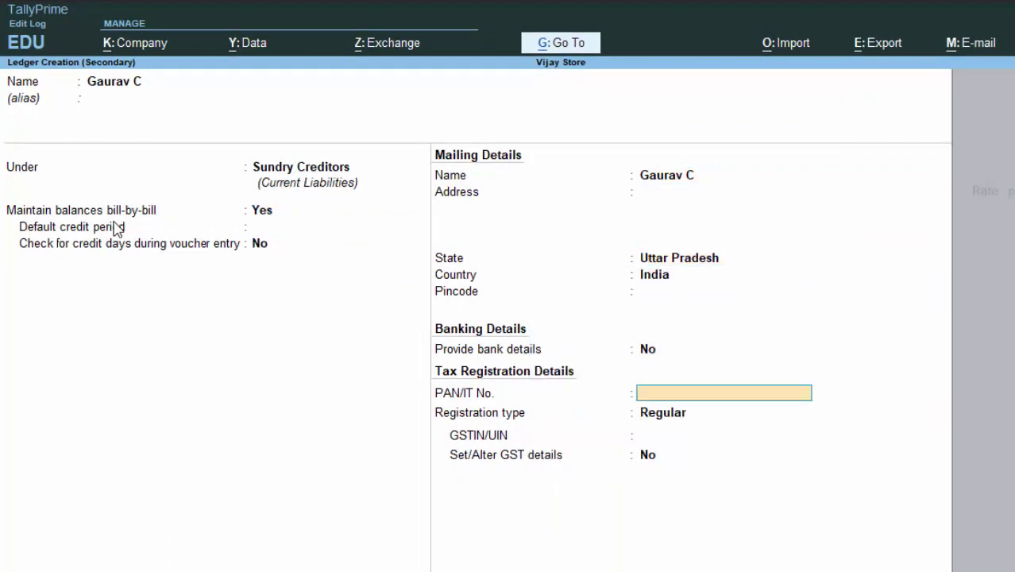
pyautogui.press('Return')
pyautogui.press('Return')
pyautogui.press('Return')
pyautogui.press('Return')
pyautogui.press('Return')
pyautogui.press('Return')
pyautogui.press('Return')
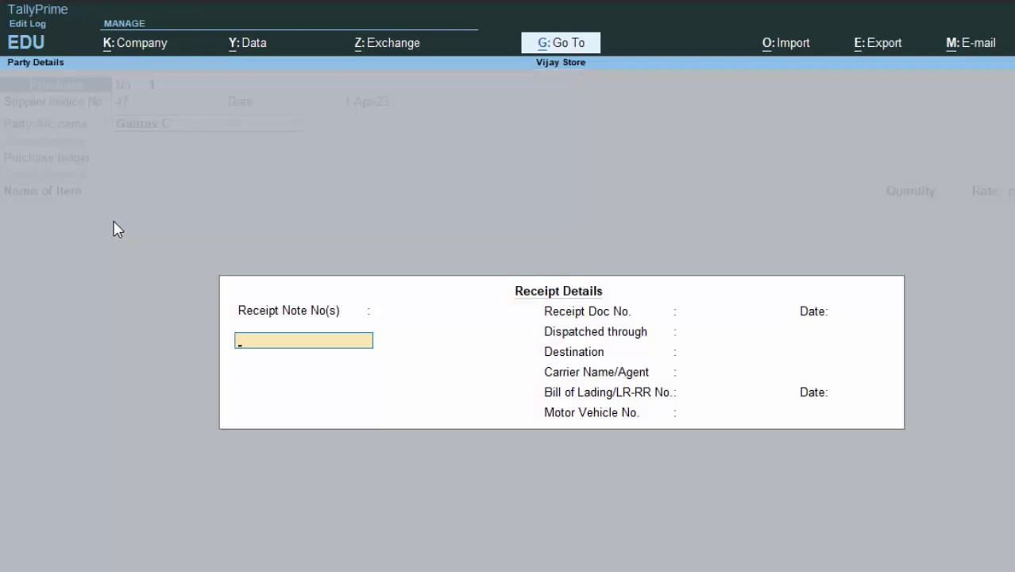
# Leave the voucher's receipt details blank and accept the supplier's party details as filled in
pyautogui.press('Return')
pyautogui.press('Return')
pyautogui.press('Return')
pyautogui.press('Return')
pyautogui.press('Return')
pyautogui.press('Return')
pyautogui.press('Return')
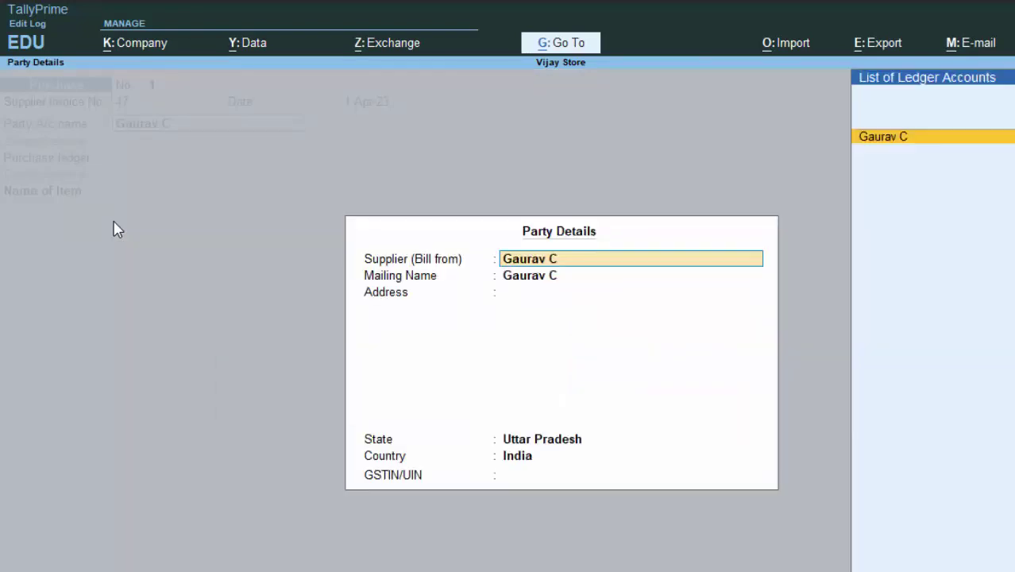
pyautogui.press('Return')
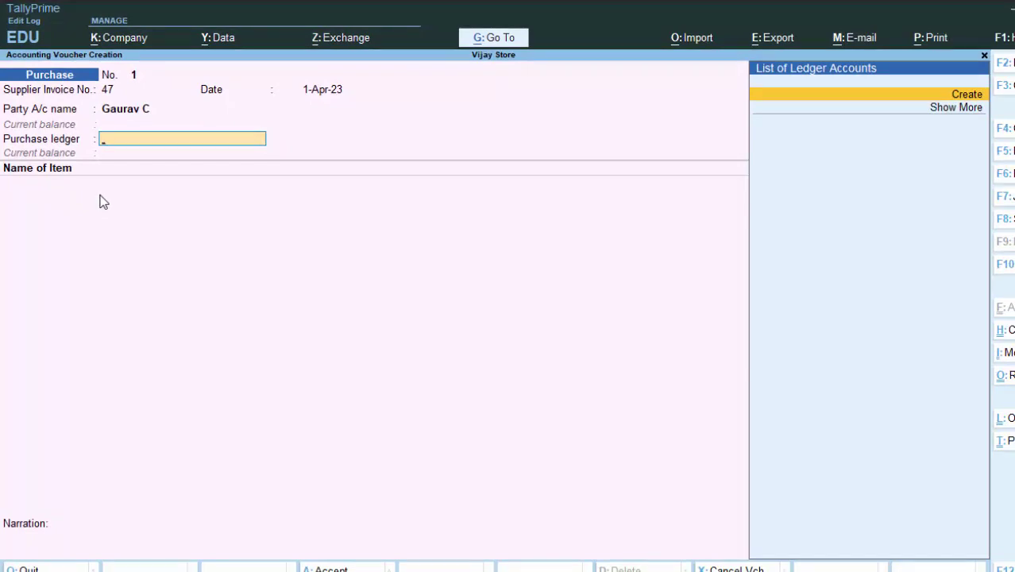
# Start a new purchase ledger from the voucher and name it Purchase A/c, without an alias
pyautogui.press('Return')
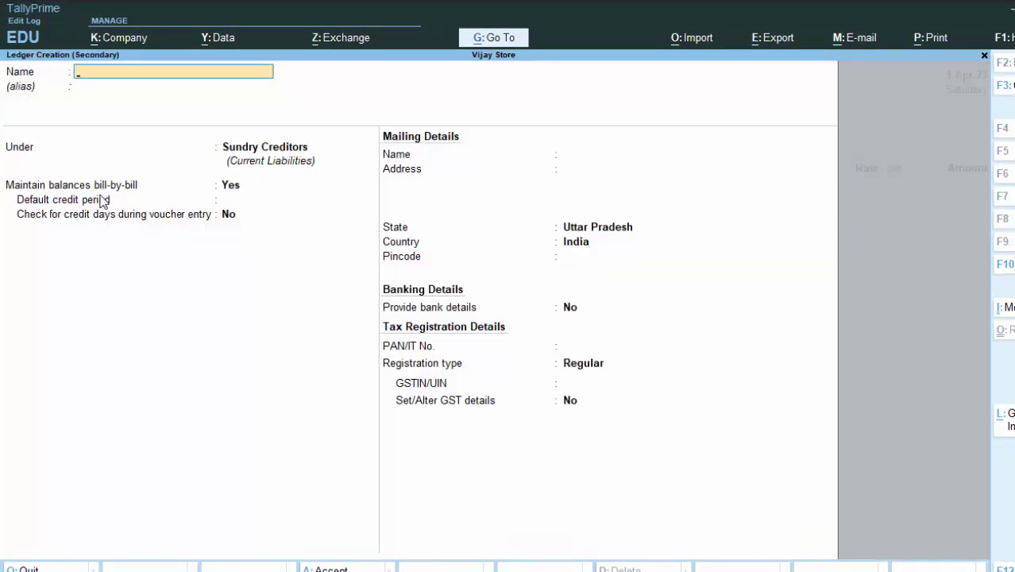
pyautogui.write('Purch')
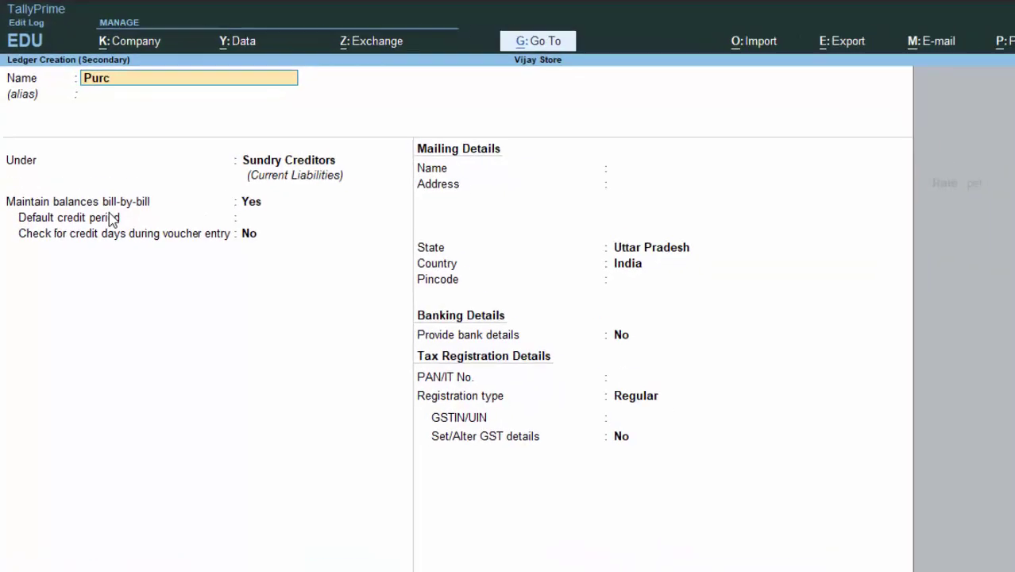
pyautogui.write('ase')
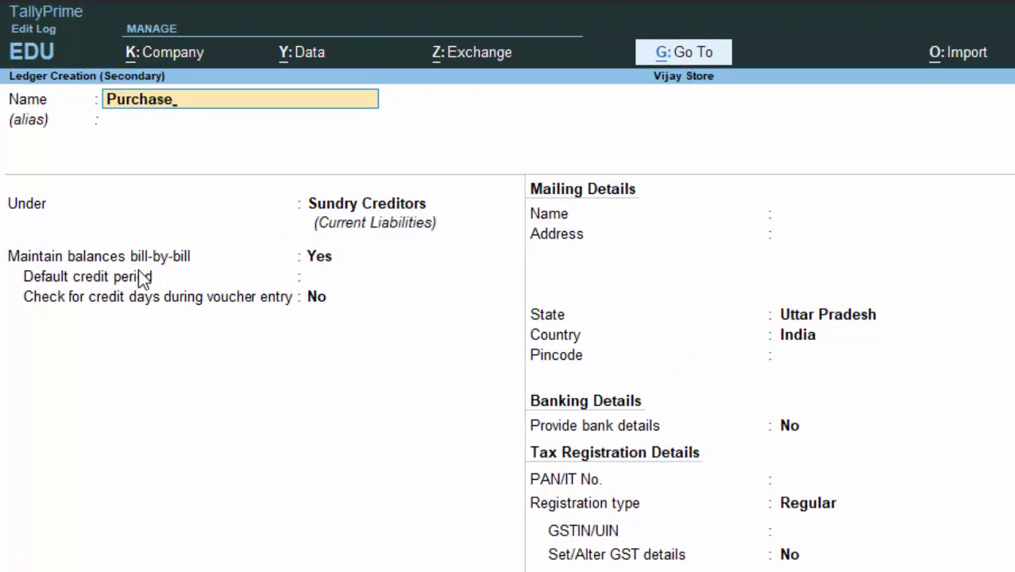
pyautogui.write(' A/c')
pyautogui.press('Return')
pyautogui.press('Return')
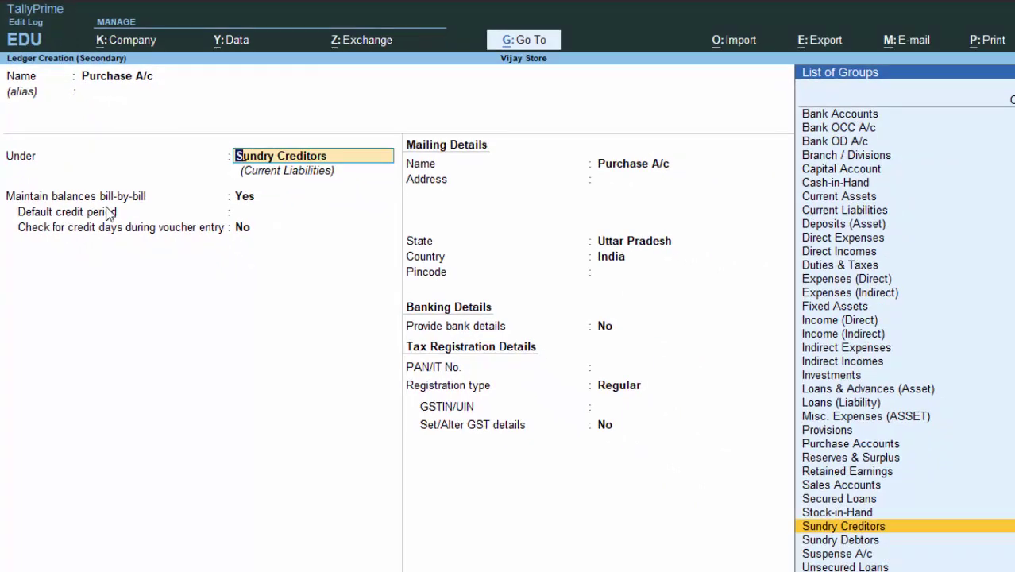
# Place Purchase A/c under Purchase Accounts and save it with the default ledger type, statutory, banking and tax details
pyautogui.write('P')
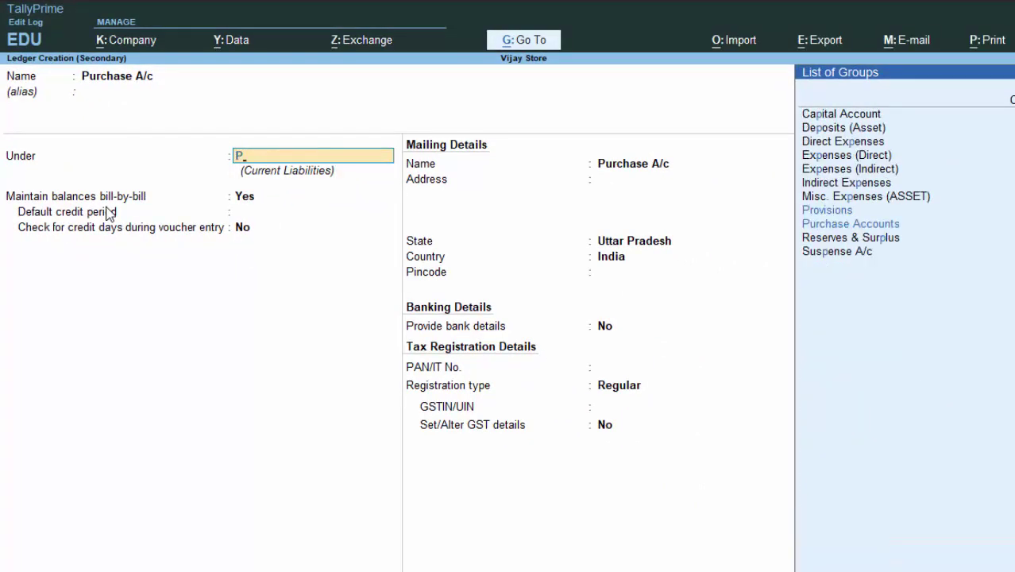
pyautogui.press('Down')
pyautogui.press('Return')
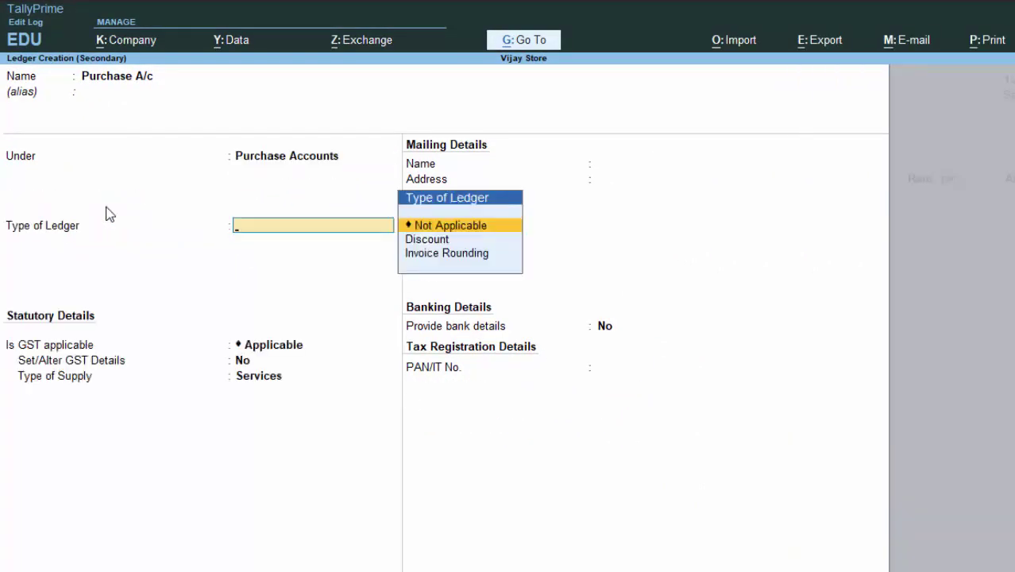
pyautogui.press('Return')
pyautogui.press('Return')
pyautogui.press('Return')
pyautogui.press('Return')
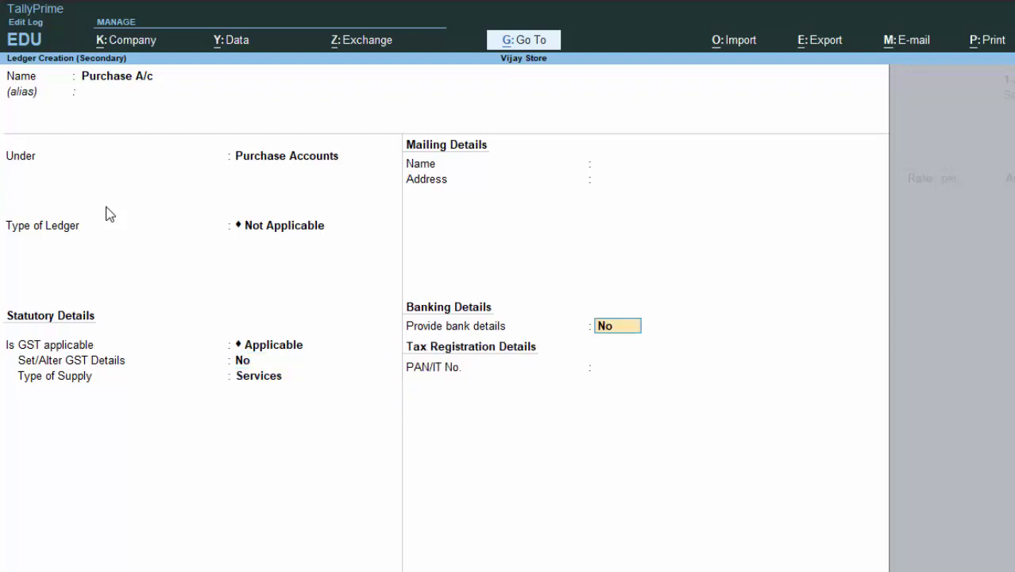
pyautogui.press('Return')
pyautogui.press('Return')
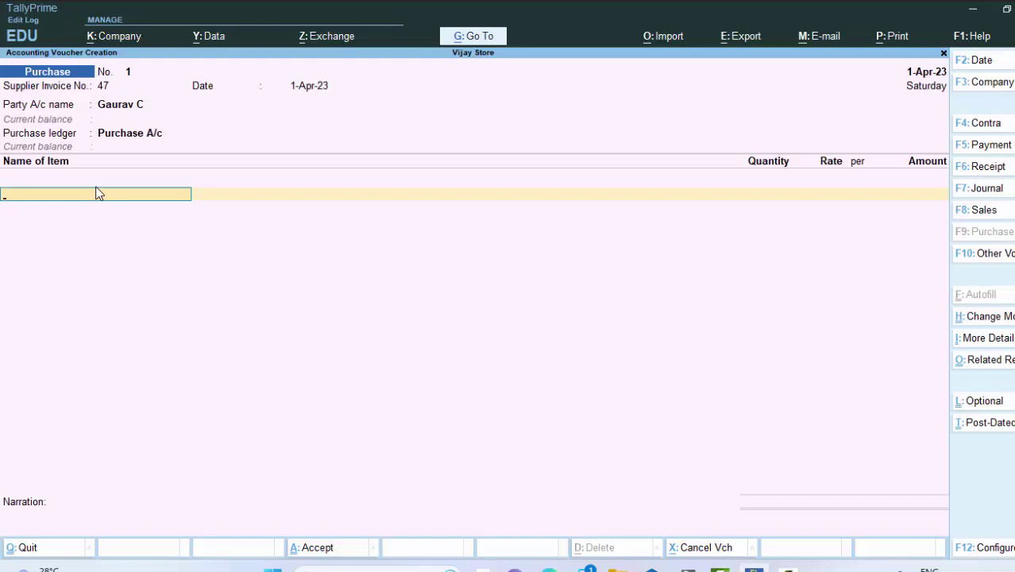
# Start a new stock item from the voucher's item line, named Sugar, without an alias and under Primary
pyautogui.press('ctrl')
pyautogui.hotkey('alt', 'c')
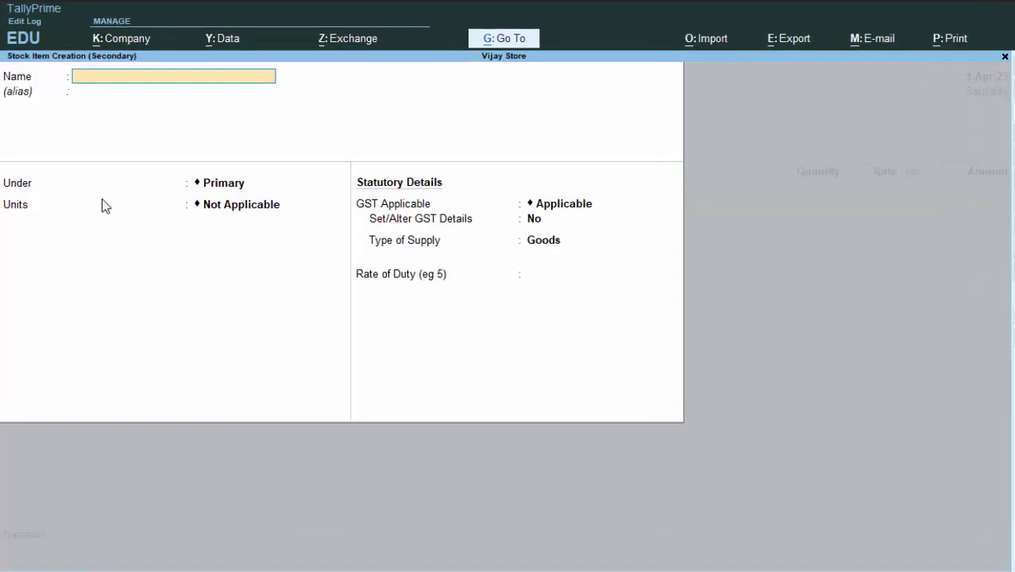
pyautogui.write('Suga')
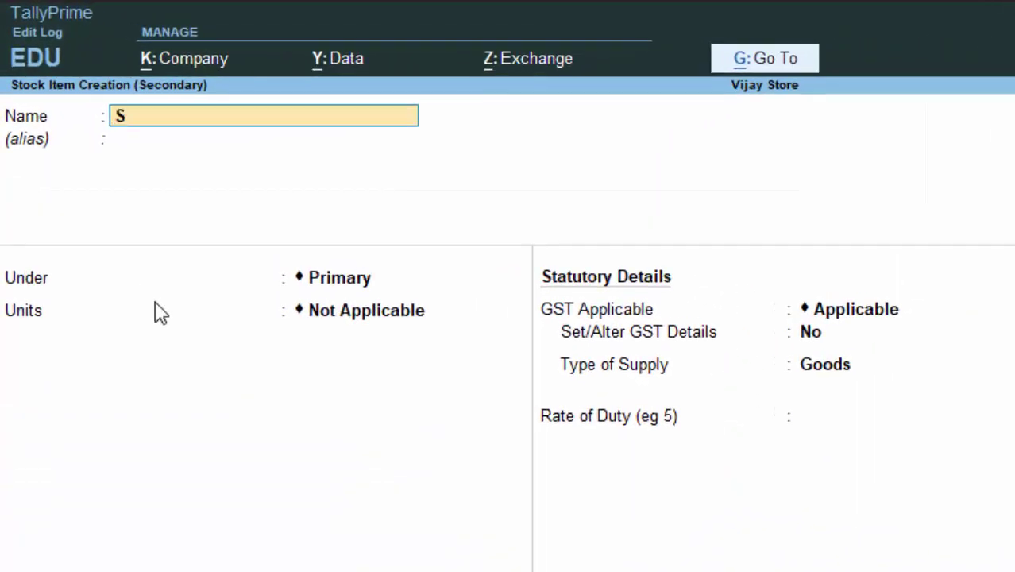
pyautogui.write('r')
pyautogui.press('Return')
pyautogui.press('Return')
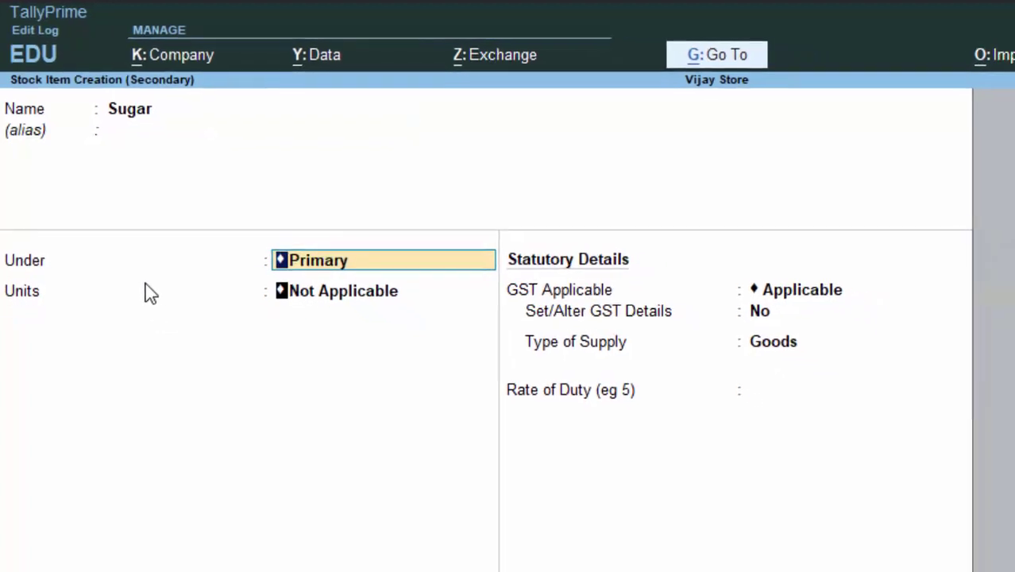
pyautogui.press('Return')
# Start a new simple unit for Sugar with the symbol Kg and the formal name Kilogram
pyautogui.press('Up')
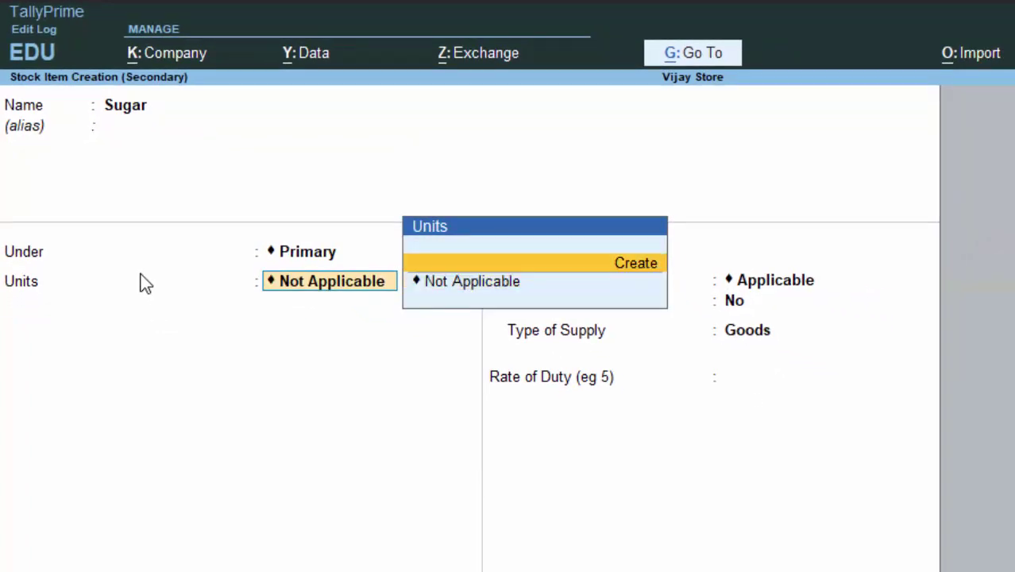
pyautogui.press('Return')
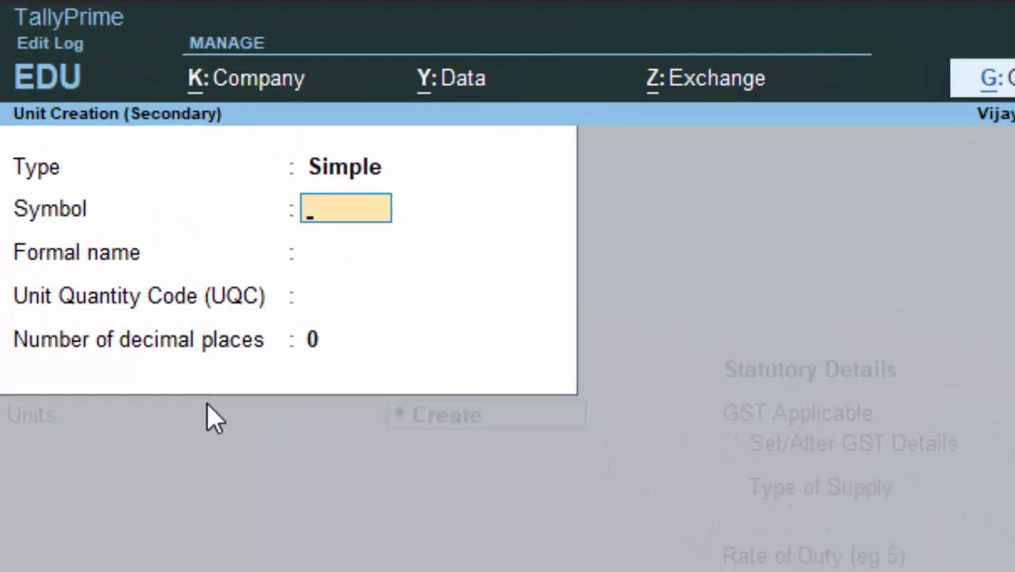
pyautogui.write('Kg')
pyautogui.press('Return')
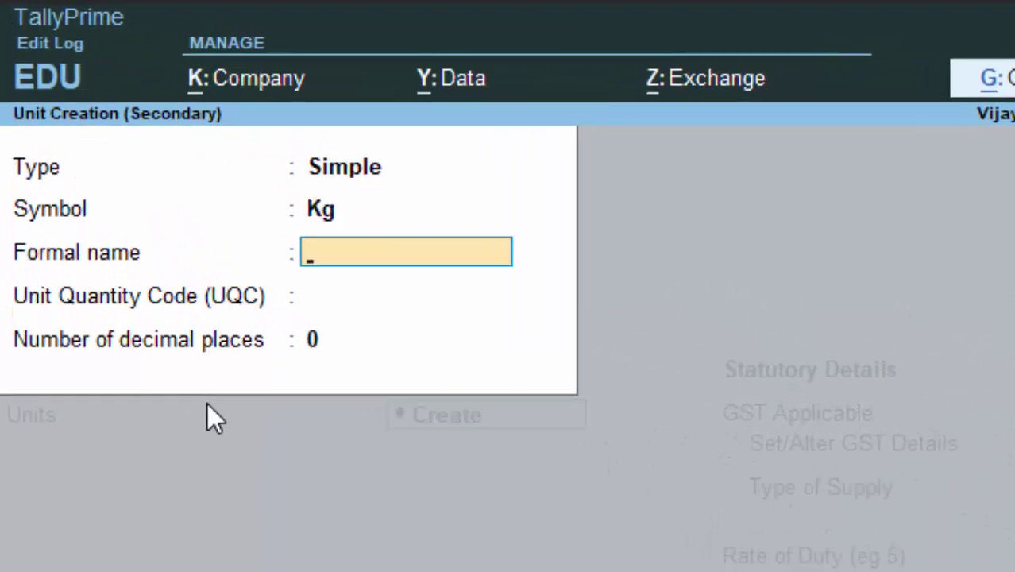
pyautogui.write('Kilo')
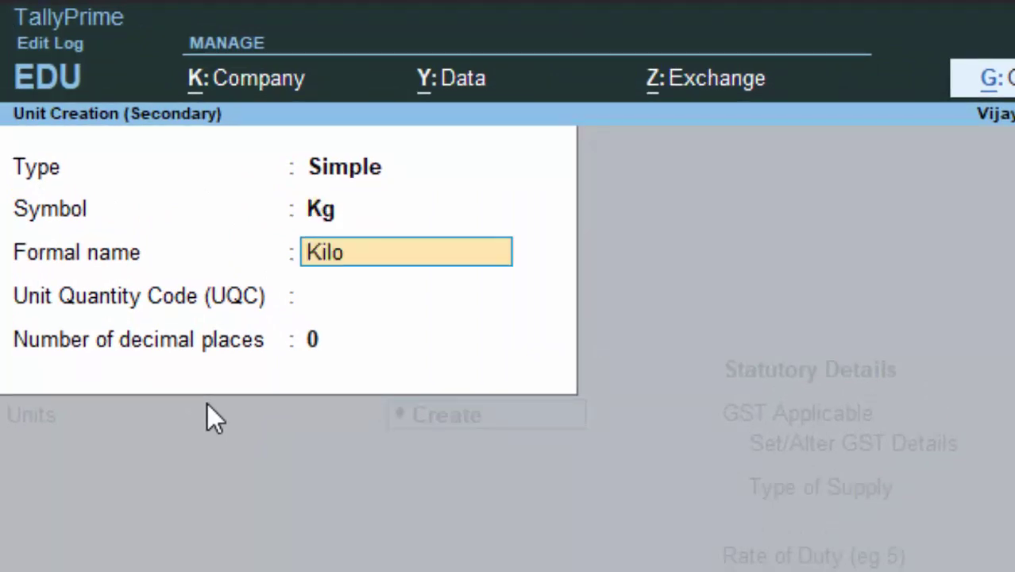
pyautogui.write('gram')
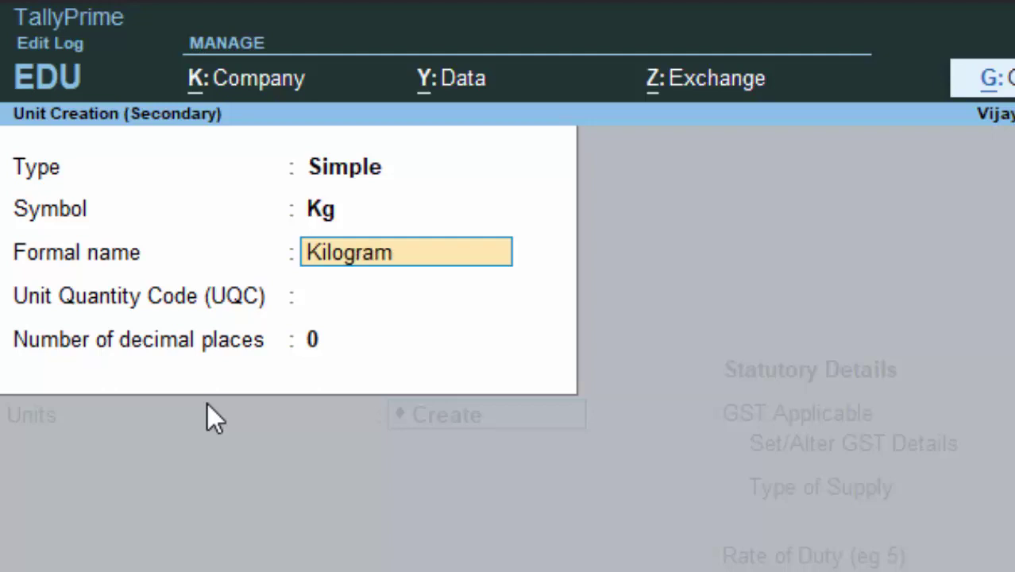
pyautogui.press('Return')
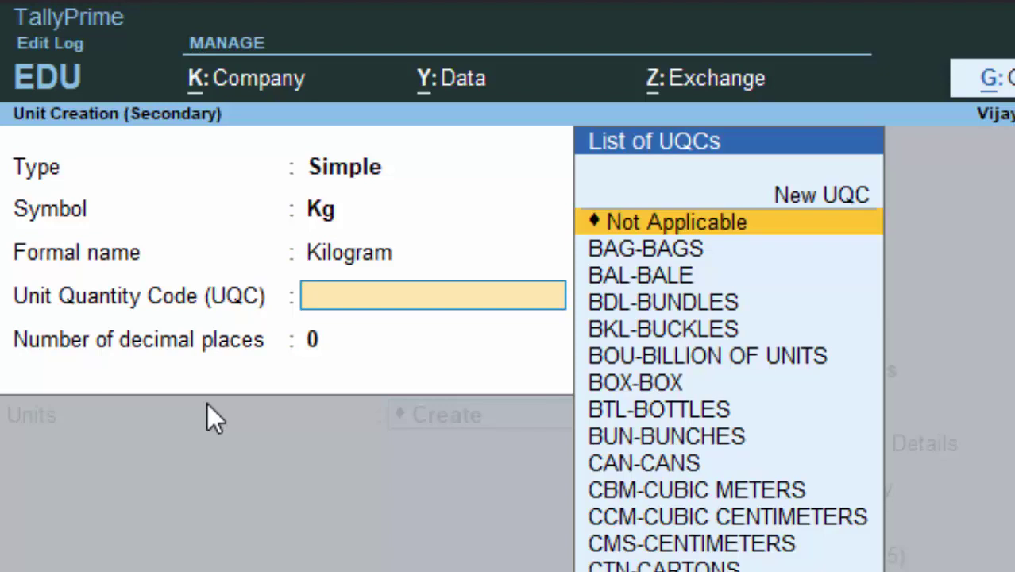
# Set the unit's quantity code to KGS-KILOGRAMS and its decimal places to 3, and save the unit
pyautogui.write('k')
pyautogui.press('Down')
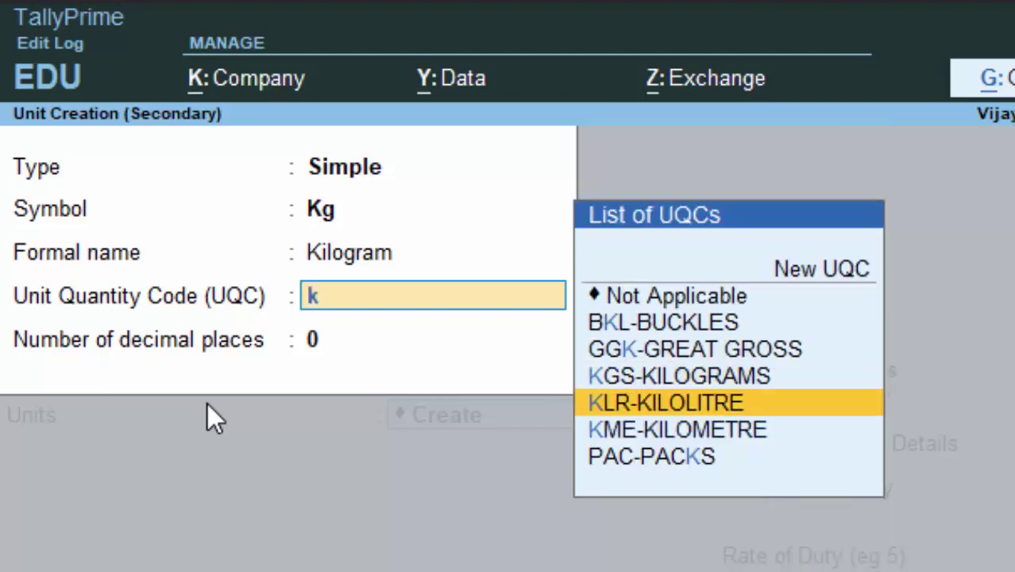
pyautogui.press('Up')
pyautogui.press('Return')
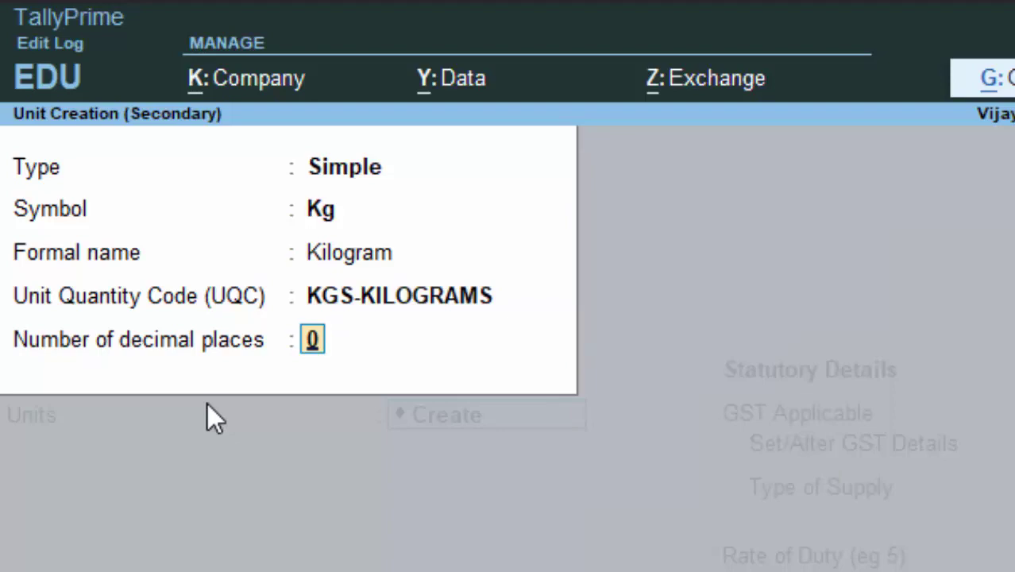
pyautogui.write('3')
pyautogui.press('Return')
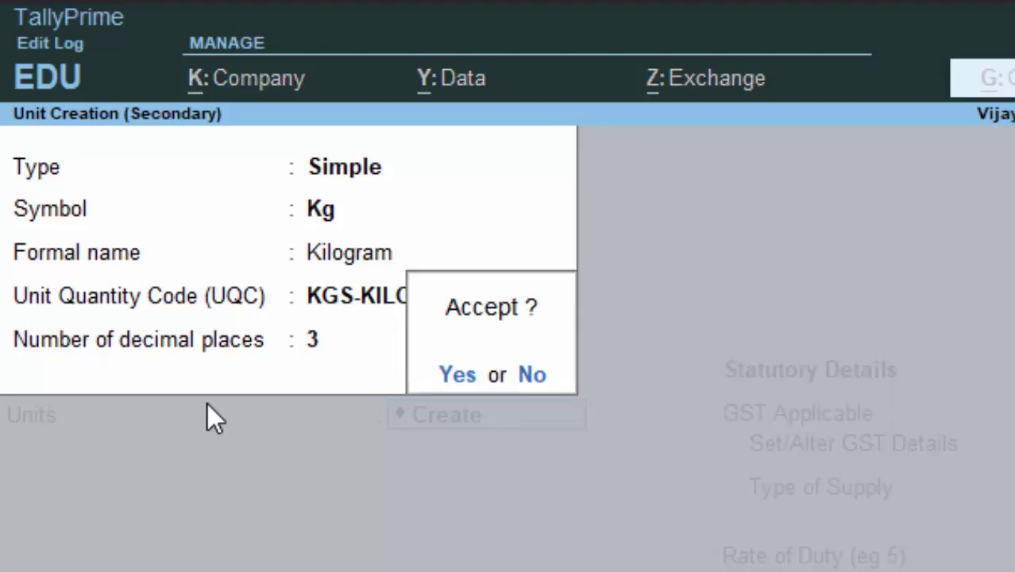
pyautogui.press('Return')
# Save the Sugar item with GST Applicable, no altered GST details, Goods as supply type and no duty rate entered
pyautogui.press('Return')
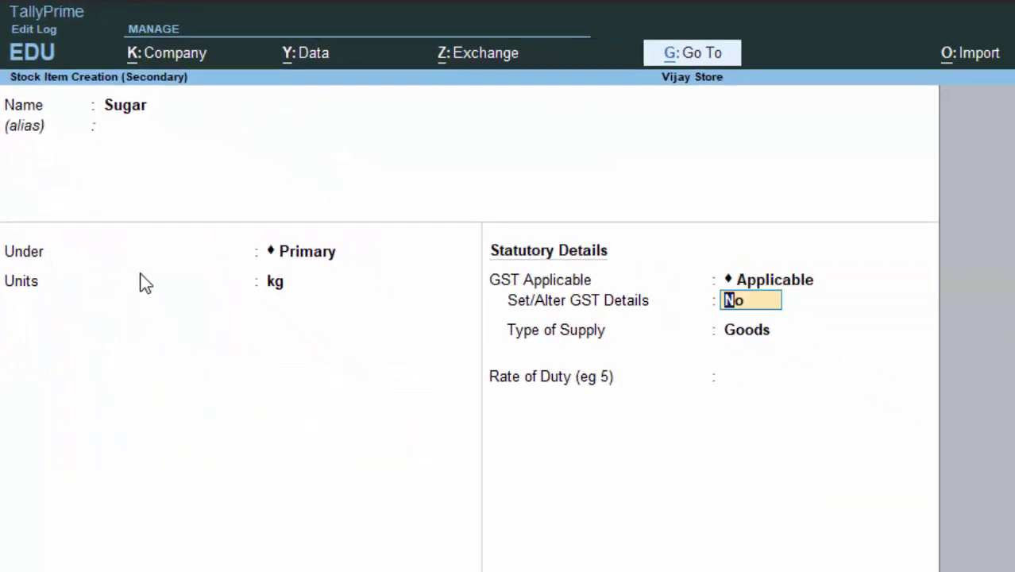
pyautogui.press('Return')
pyautogui.press('Return')
pyautogui.press('Return')
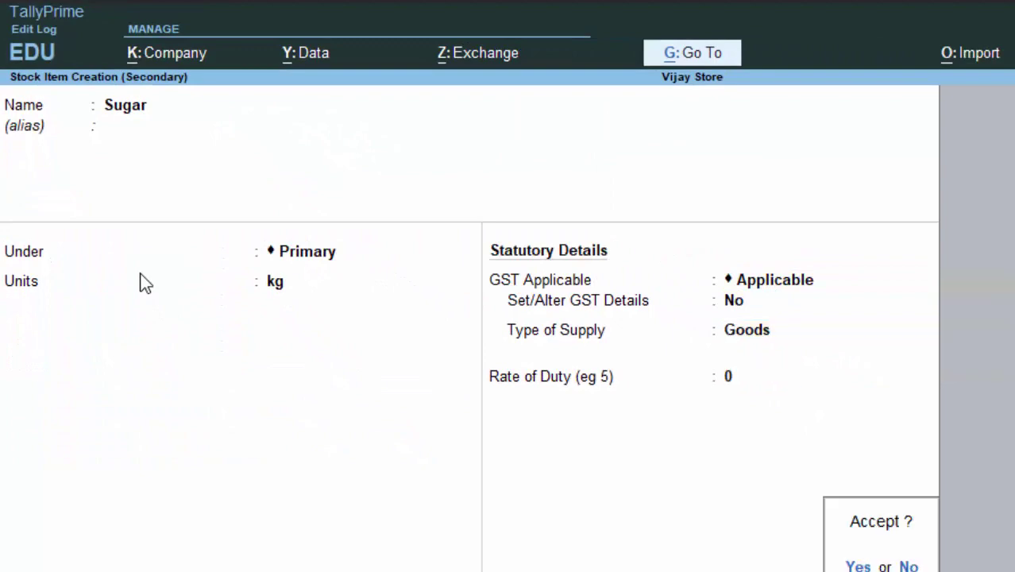
pyautogui.press('Return')
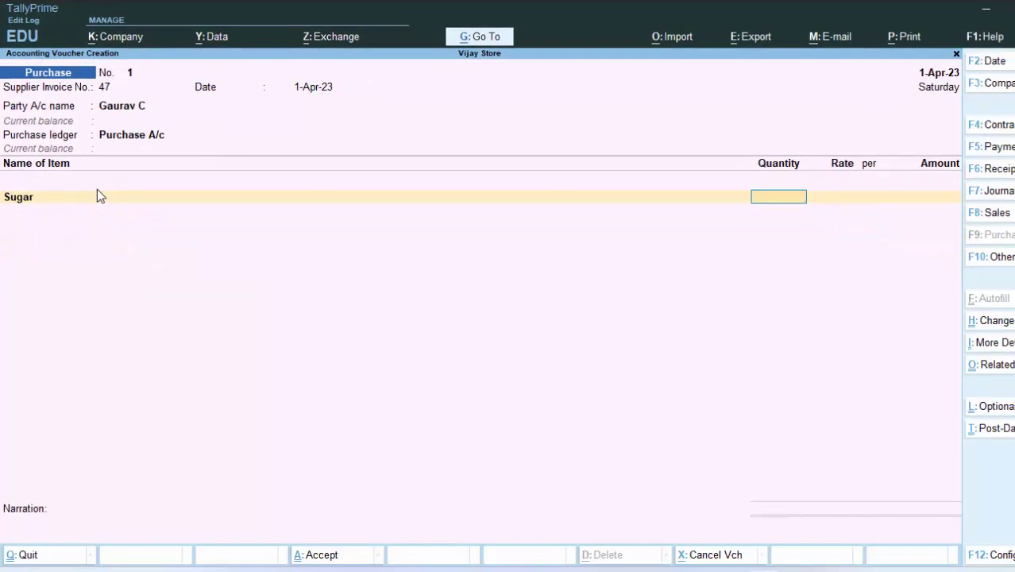
# Enter 60 kg of Sugar at a rate of 35 per kg and accept the calculated amount
pyautogui.write('6')
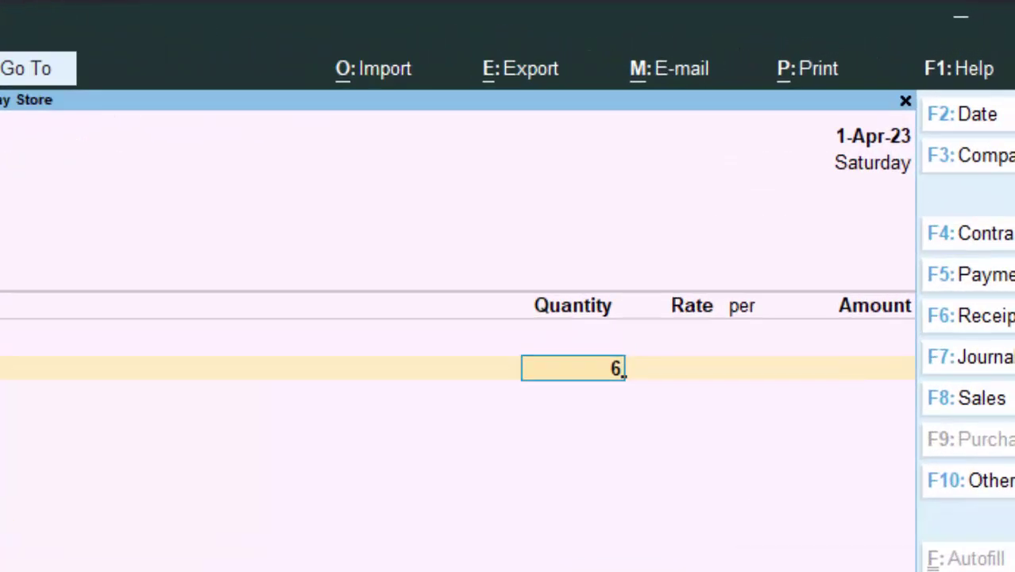
pyautogui.write('0')
pyautogui.press('Return')
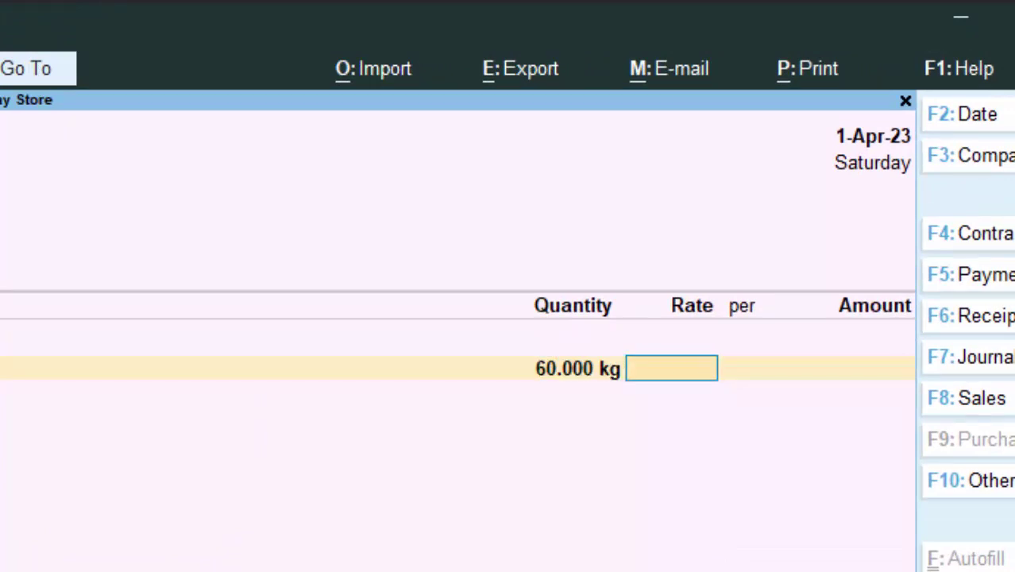
pyautogui.write('35')
pyautogui.press('Return')
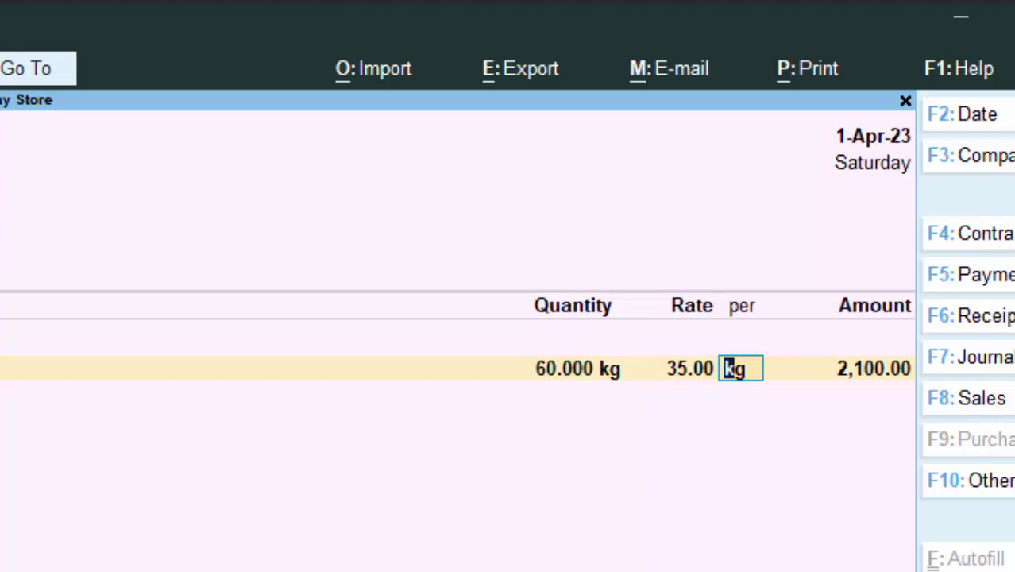
pyautogui.press('Return')
pyautogui.press('Return')
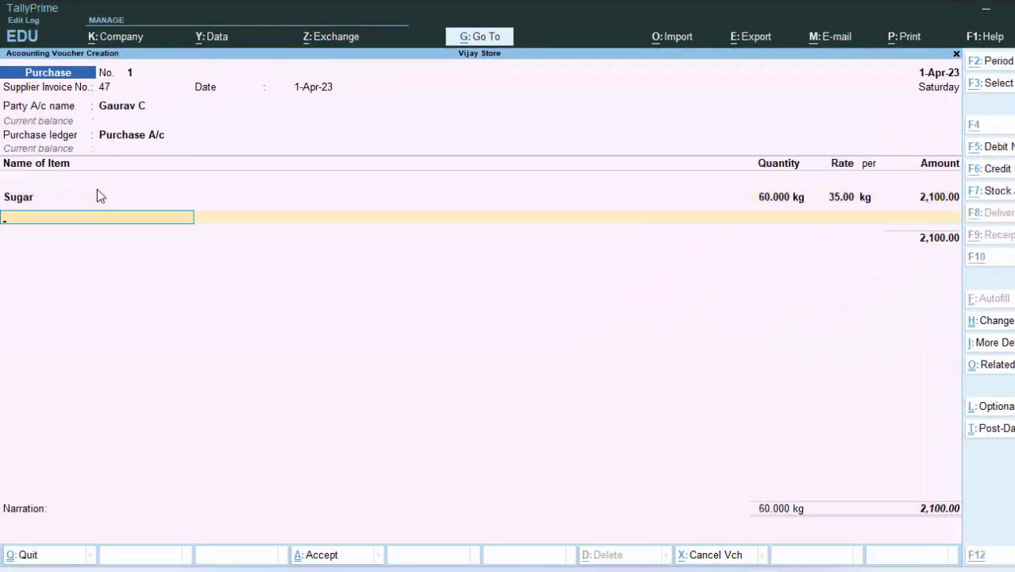
# Start a second stock item from the voucher, named Rice, under Primary with kg as its unit
pyautogui.hotkey('alt', 'c')
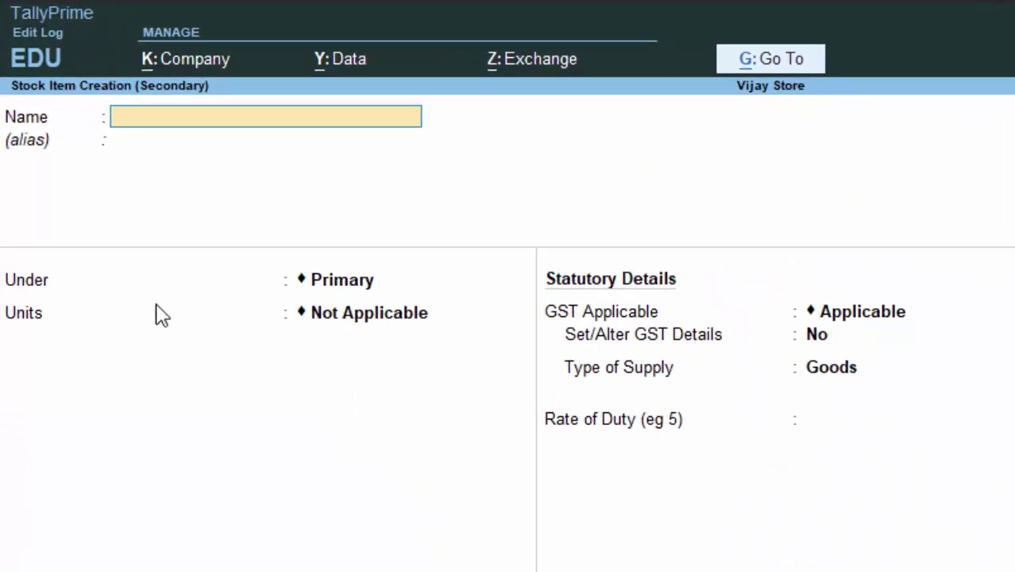
pyautogui.write('Rice')
pyautogui.press('Return')
pyautogui.press('Return')
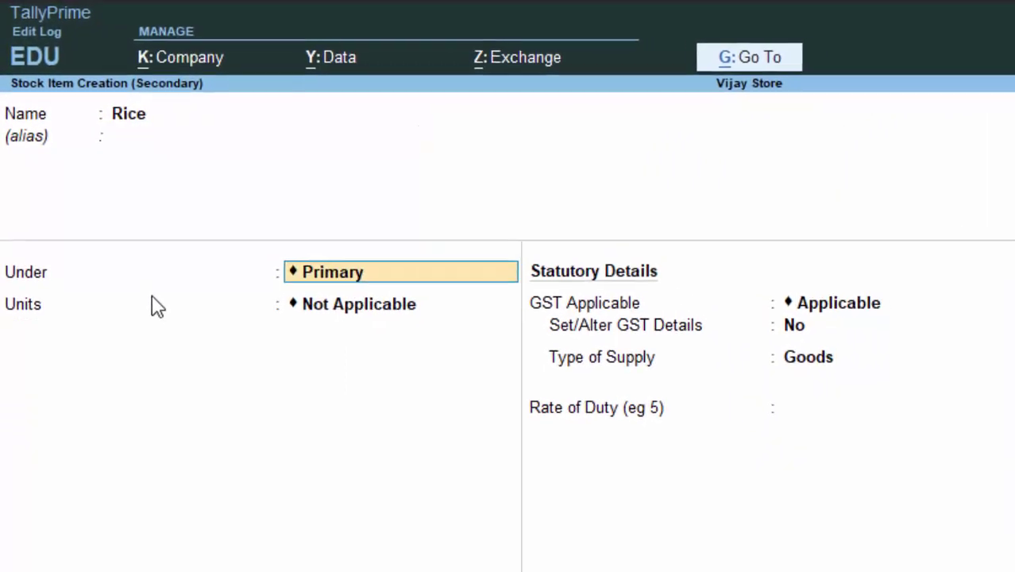
pyautogui.press('Return')
pyautogui.press('Down')
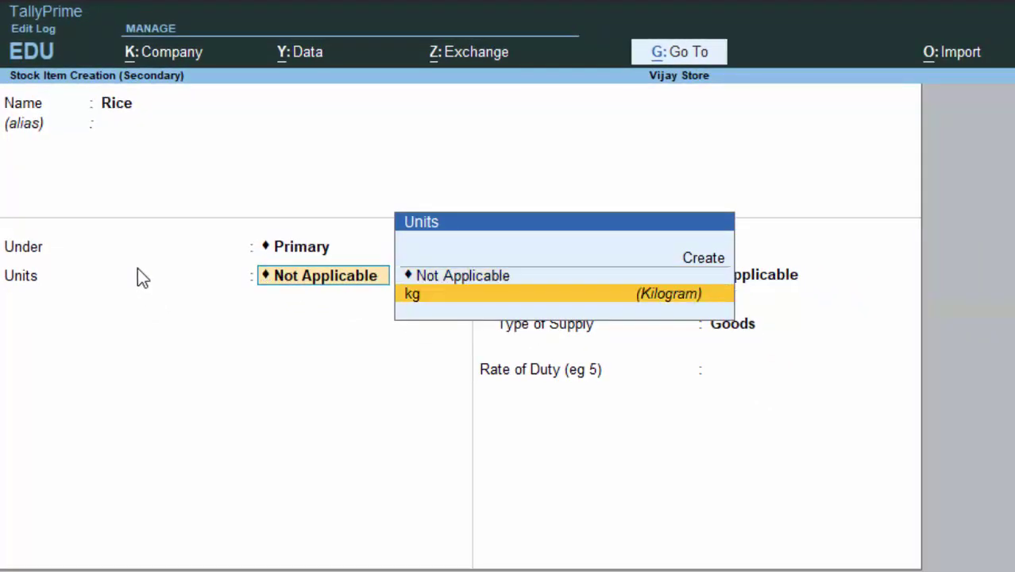
pyautogui.press('Return')
# Save the Rice item with the default GST settings, Goods as supply type and no duty rate entered
pyautogui.press('Return')
pyautogui.press('Return')
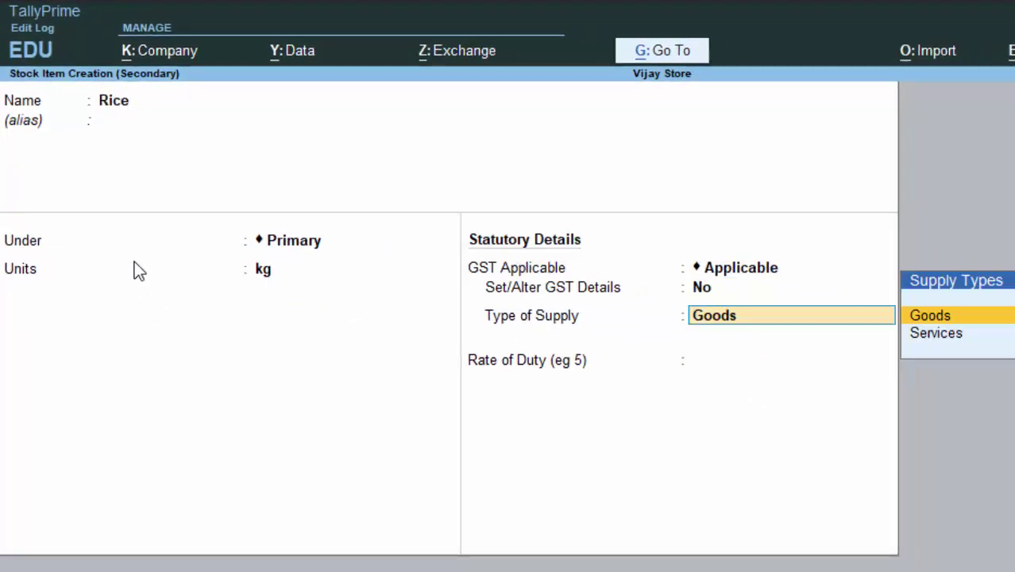
pyautogui.press('Return')
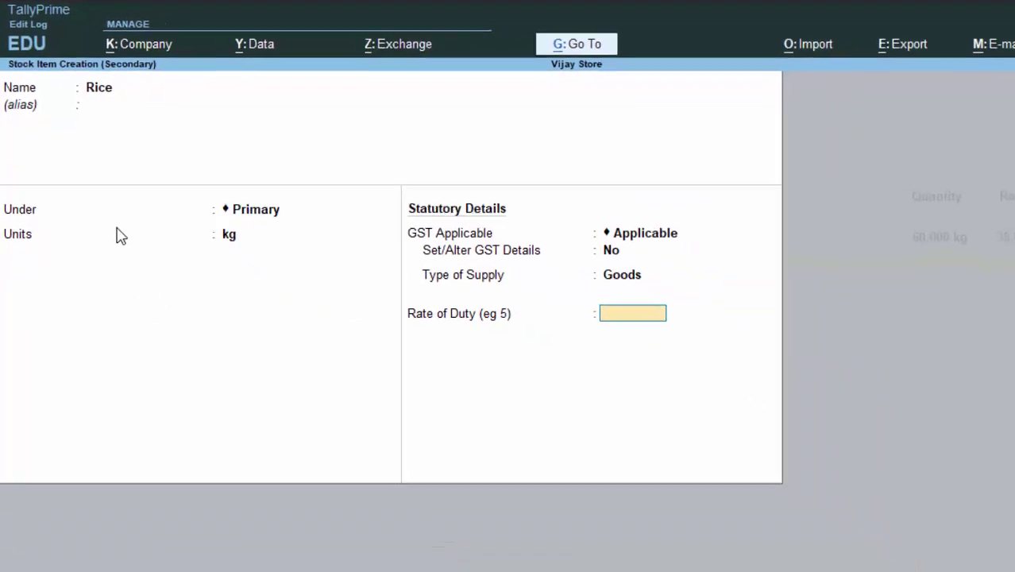
pyautogui.press('Return')
pyautogui.press('Return')
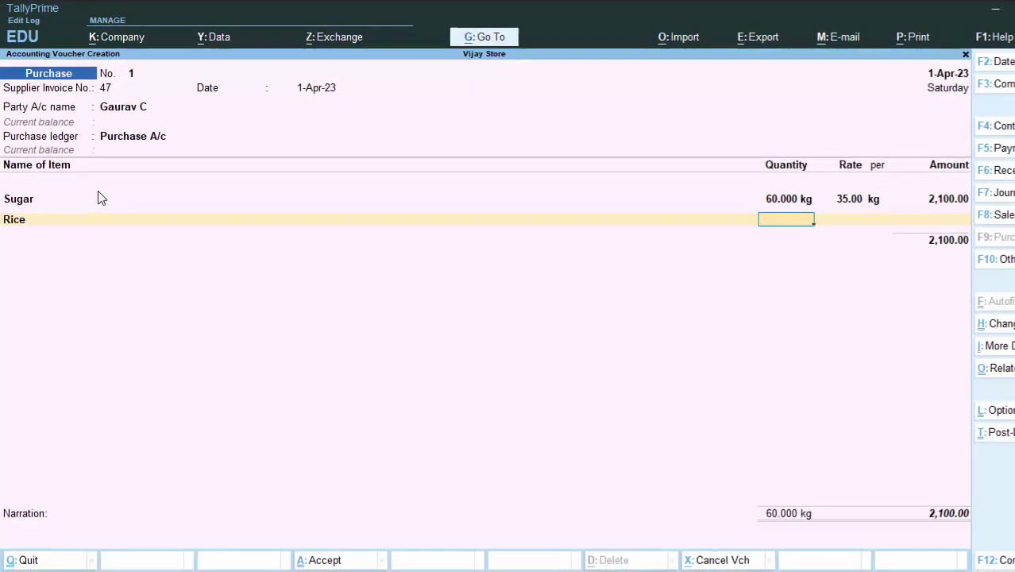
# Enter 50 kg of Rice at a rate of 40 per kg and accept the calculated amount
pyautogui.write('50')
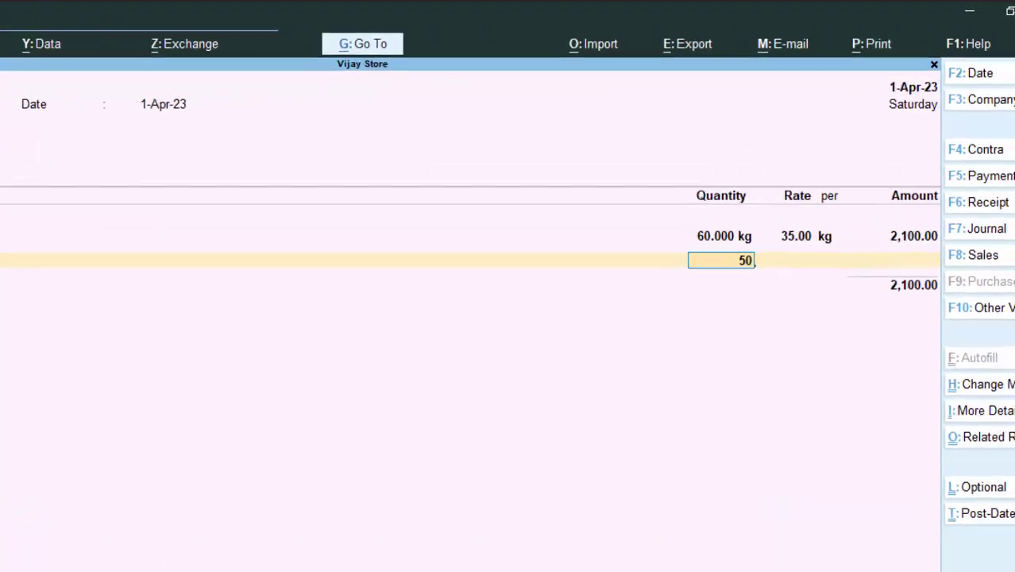
pyautogui.press('Return')
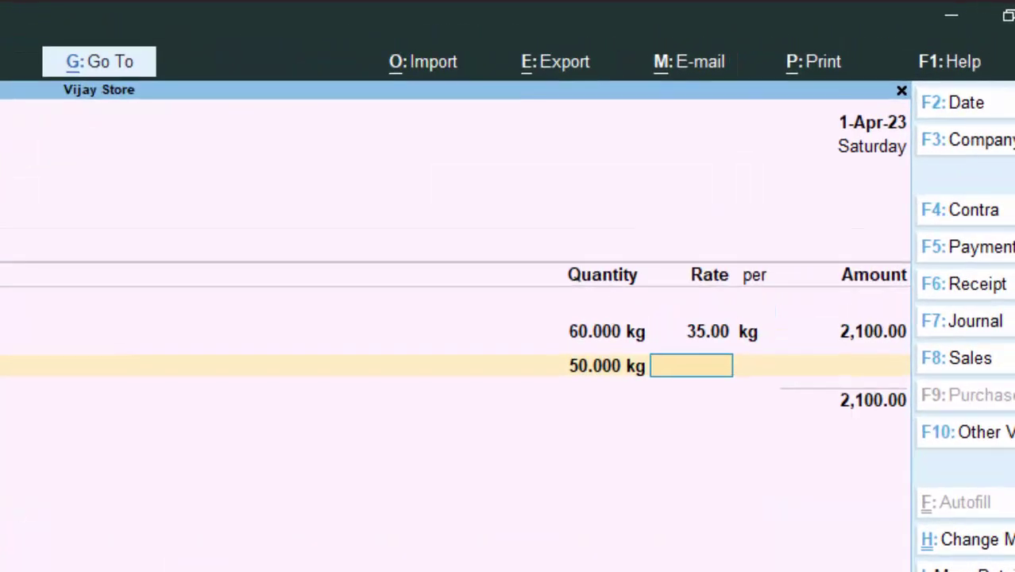
pyautogui.write('40')
pyautogui.press('Return')
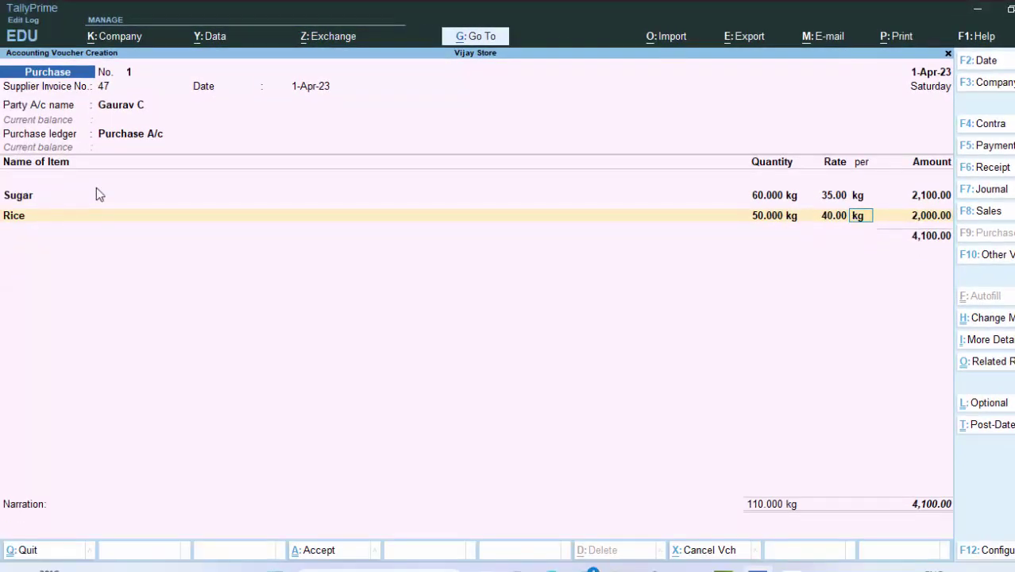
pyautogui.press('Return')
pyautogui.press('Return')
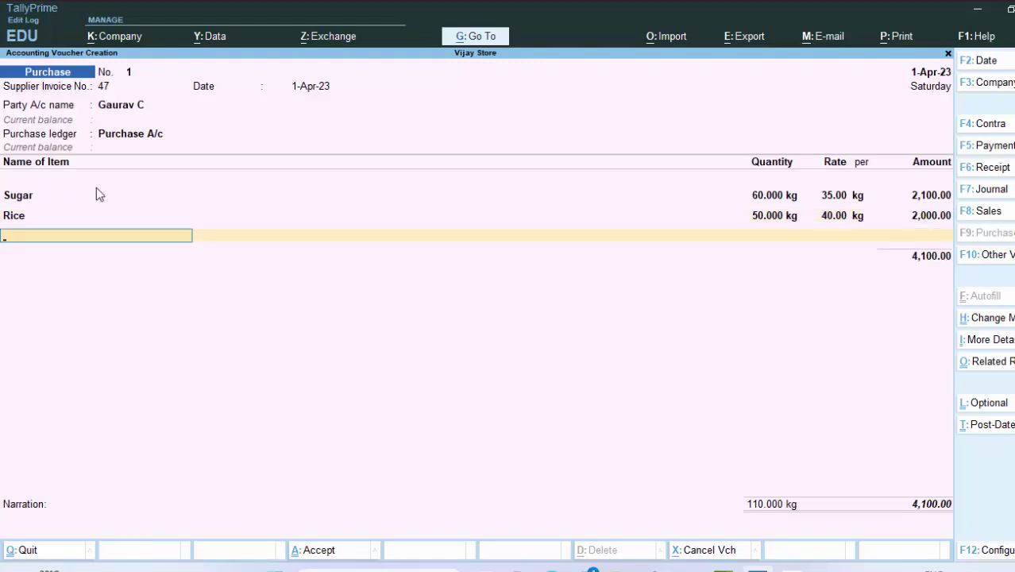
# Start a third stock item from the voucher, named Ashirwad Ata, under Primary with kg as its unit
pyautogui.hotkey('alt', 'c')
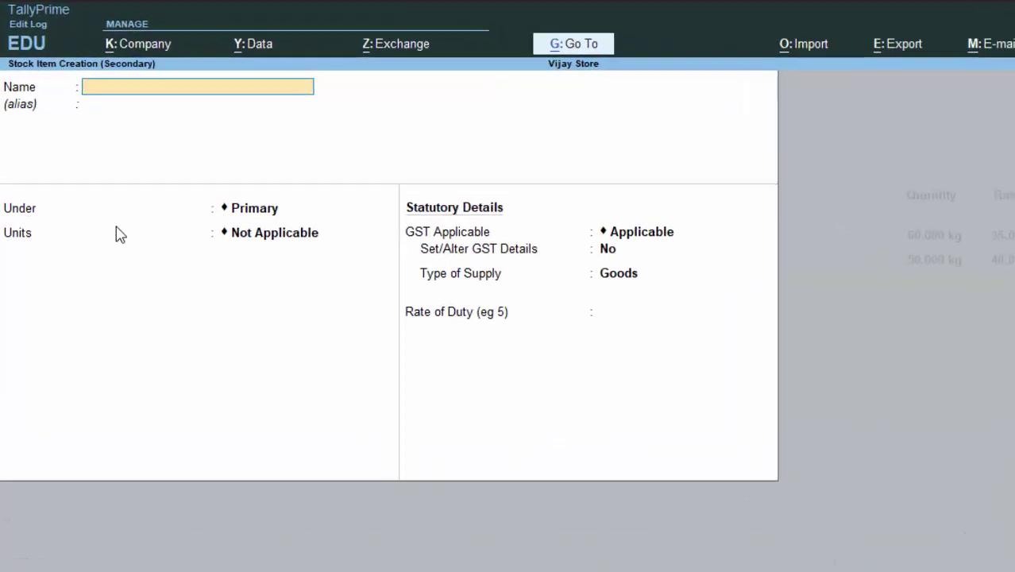
pyautogui.write('A')
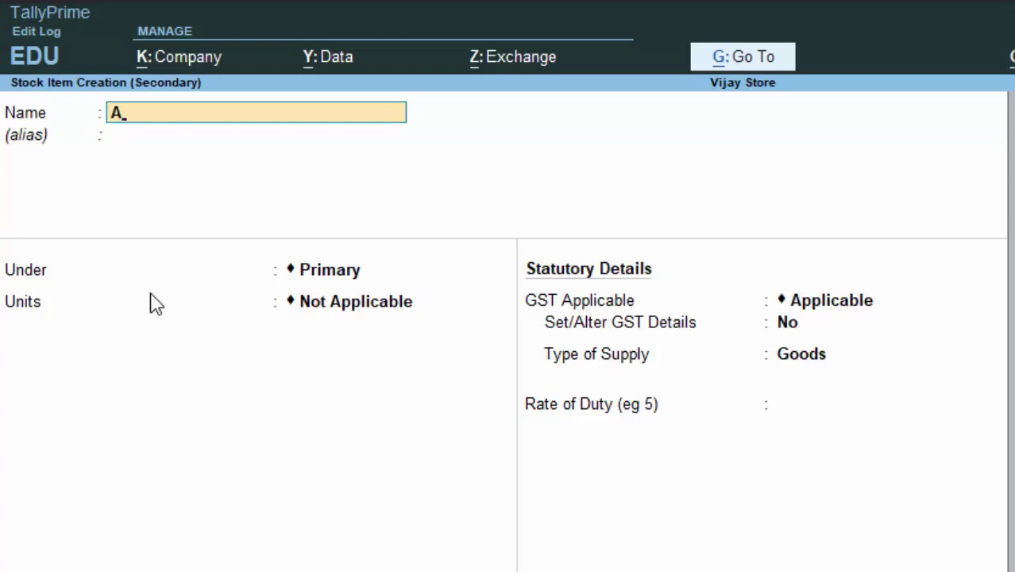
pyautogui.write('shirwad Ata')
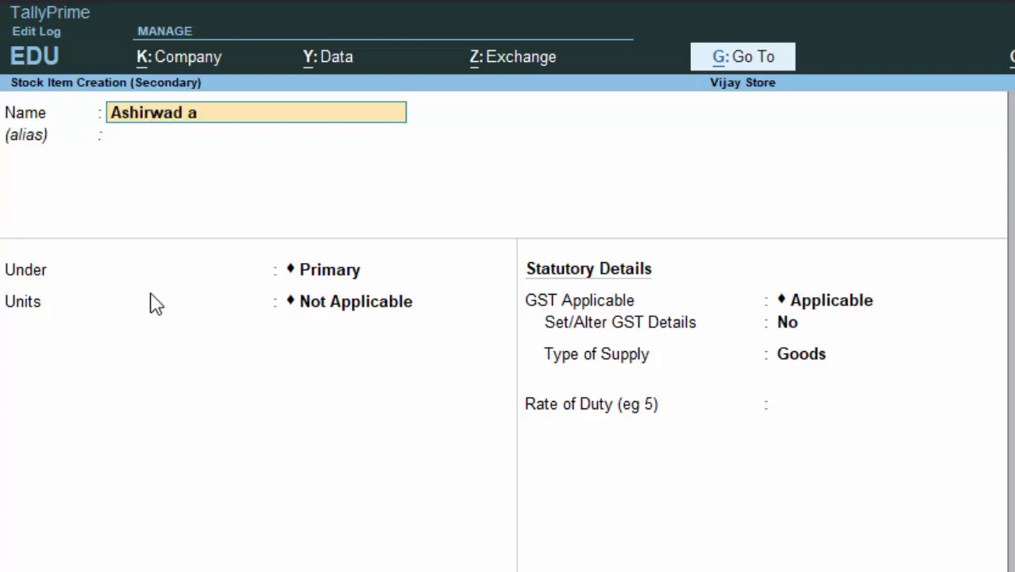
pyautogui.press('Return')
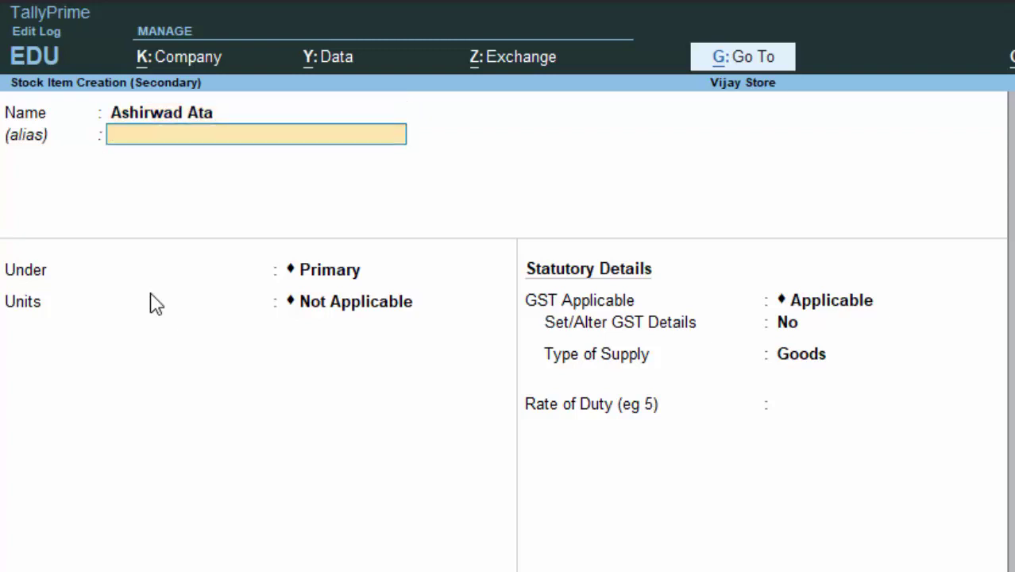
pyautogui.press('Return')
pyautogui.press('Return')
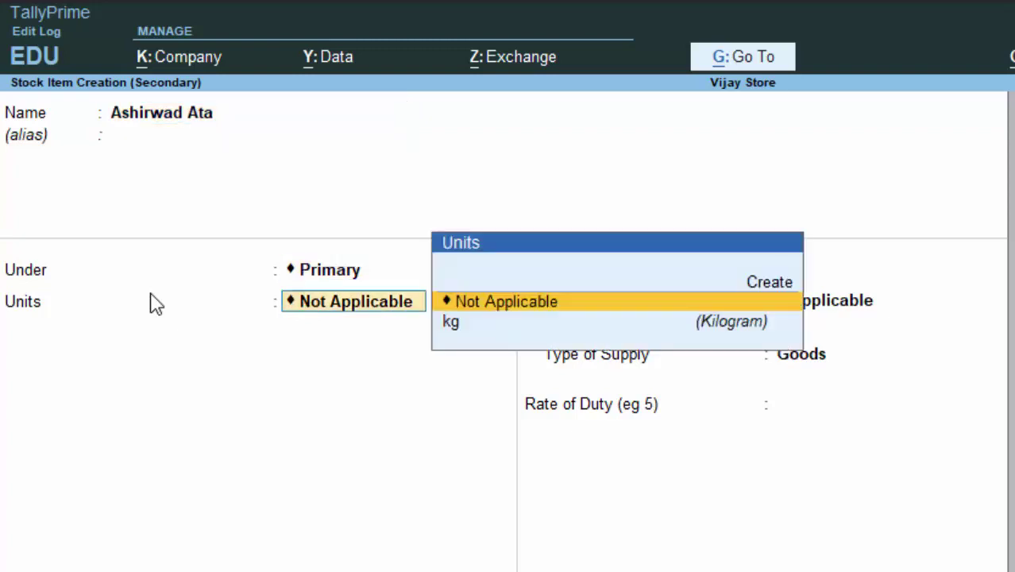
pyautogui.press('Down')
pyautogui.press('Return')
# Save the Ashirwad Ata item with GST Applicable, no altered GST details, Goods as supply type and no duty rate
pyautogui.press('Return')
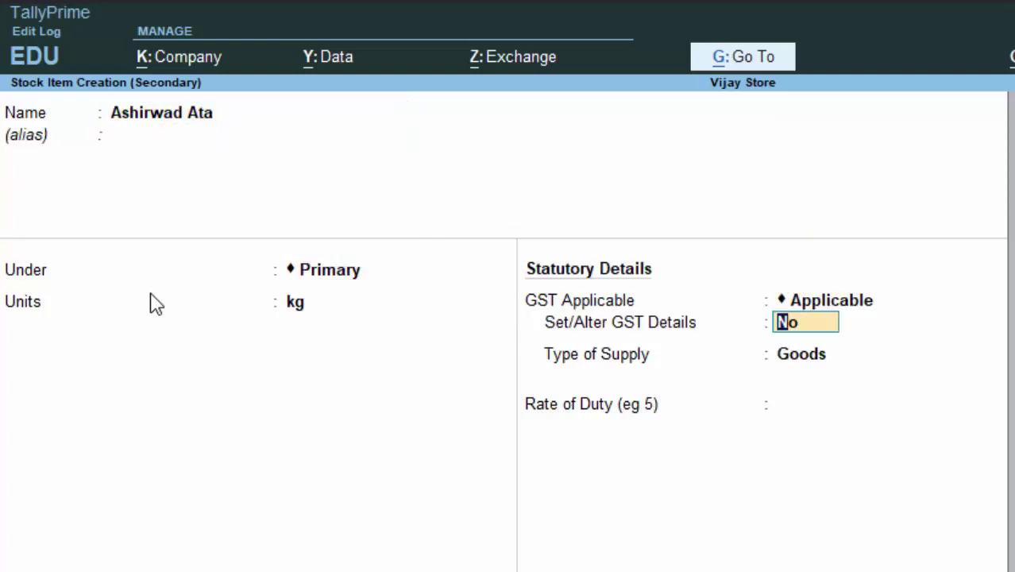
pyautogui.press('Return')
pyautogui.press('Return')
pyautogui.press('Return')
pyautogui.press('Return')
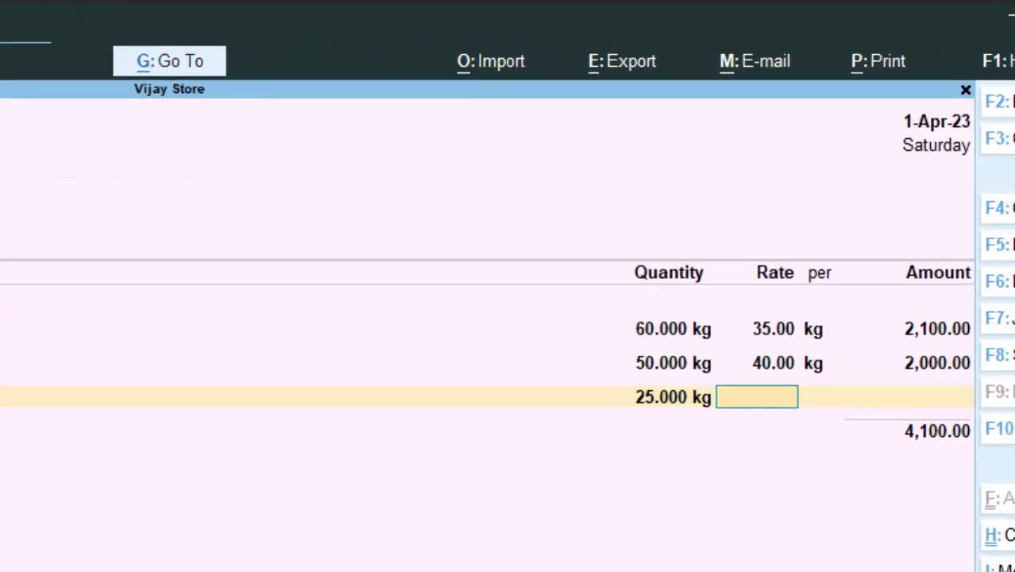
# Enter 25 kg of Ashirwad Ata at a rate of 25 per kg and accept the calculated amount
pyautogui.write('25')
pyautogui.press('Return')
pyautogui.press('Return')
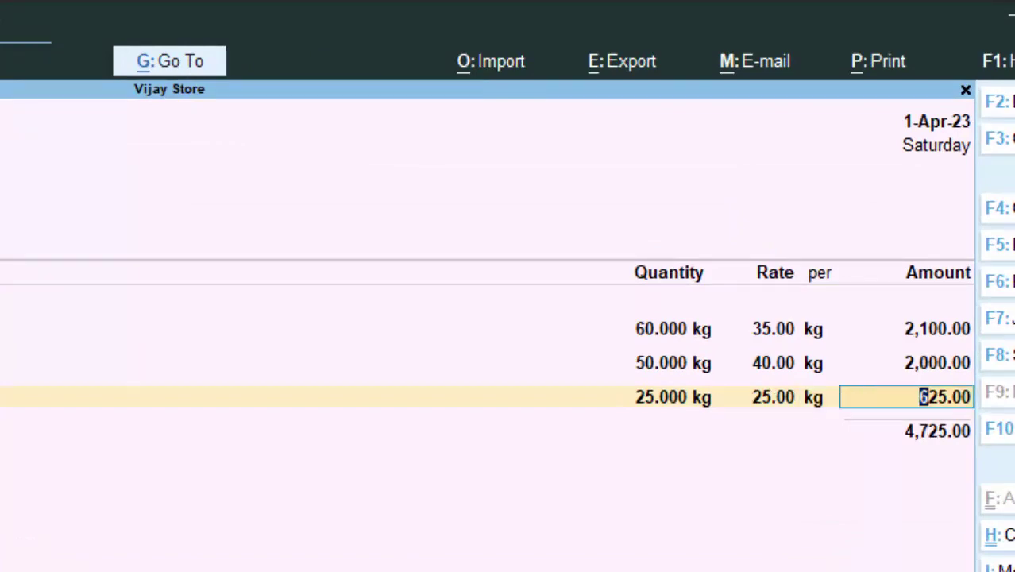
pyautogui.press('Return')
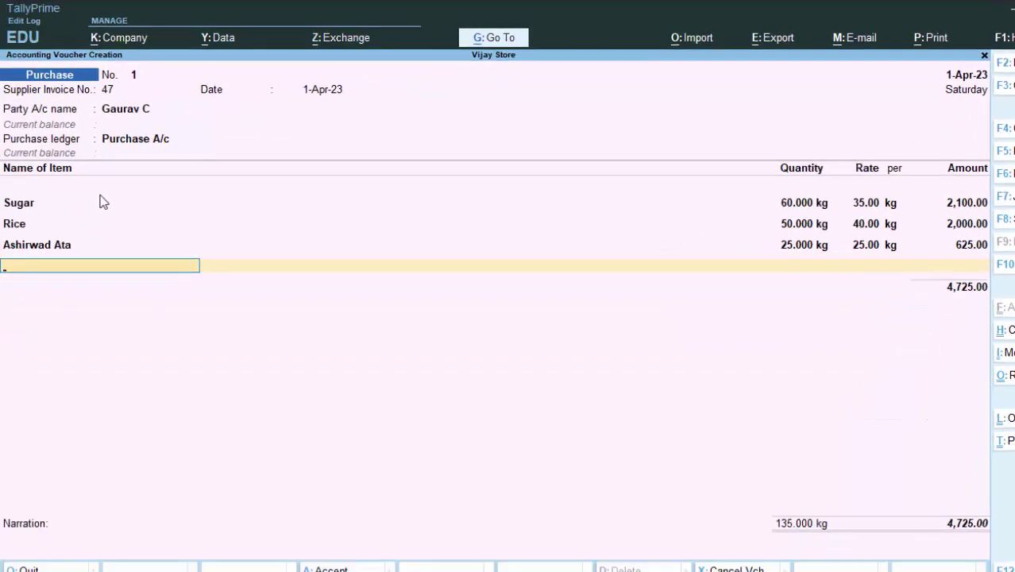
# Start a fourth stock item from the voucher, named Besan, under Primary with kg as its unit
pyautogui.hotkey('alt', 'c')
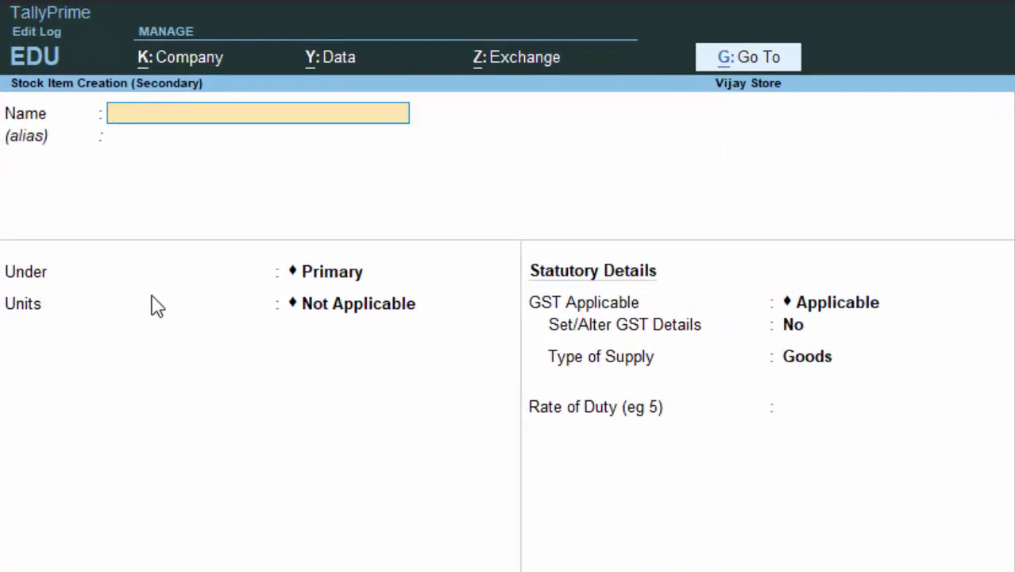
pyautogui.write('Besan')
pyautogui.press('Return')
pyautogui.press('Return')
pyautogui.press('Return')
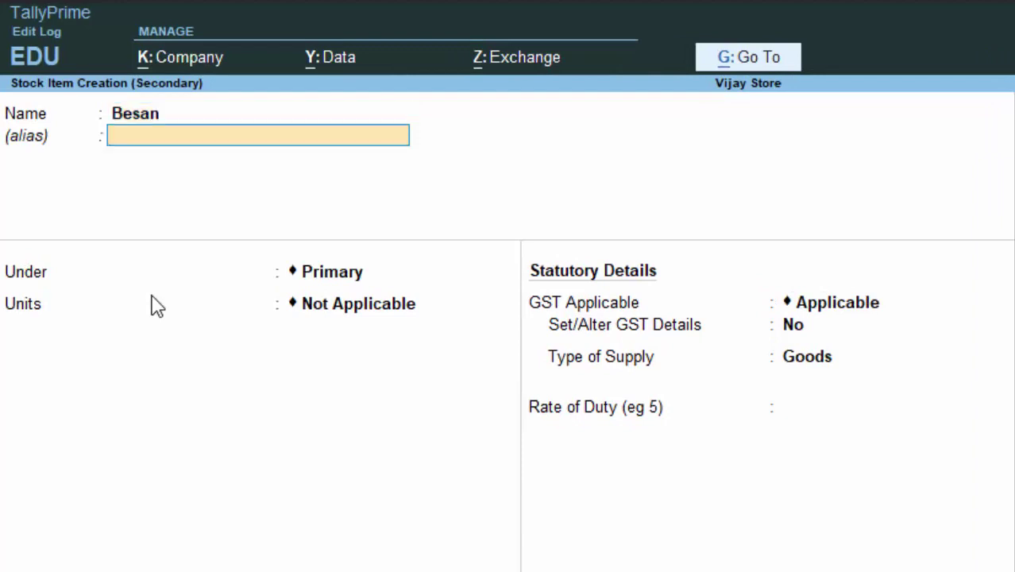
pyautogui.press('Down')
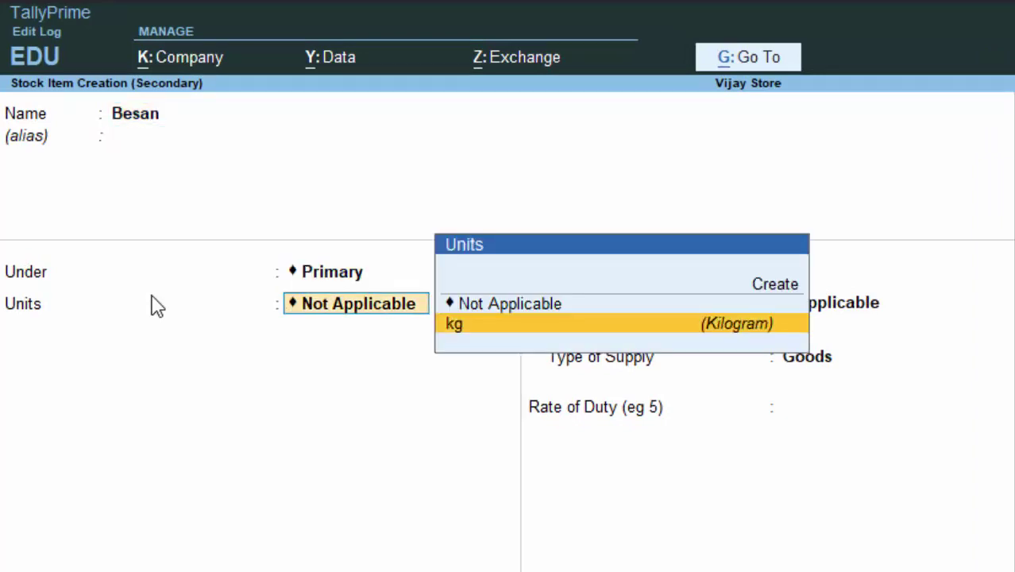
pyautogui.press('Return')
# Save the Besan item with the default GST settings, Goods as supply type and no duty rate entered
pyautogui.press('Return')
pyautogui.press('Return')
pyautogui.press('Return')
pyautogui.press('Return')
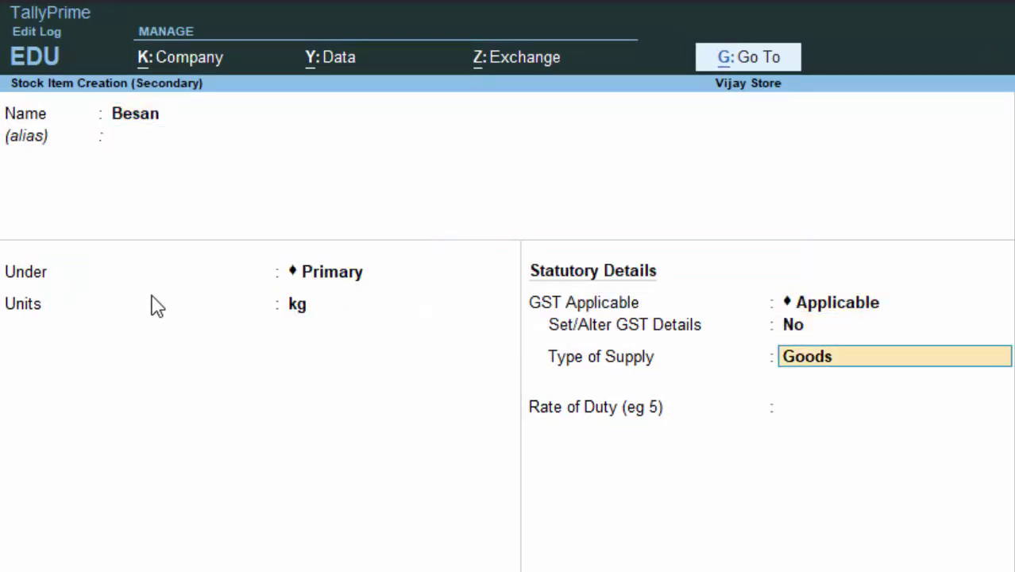
pyautogui.press('Return')
pyautogui.press('Return')
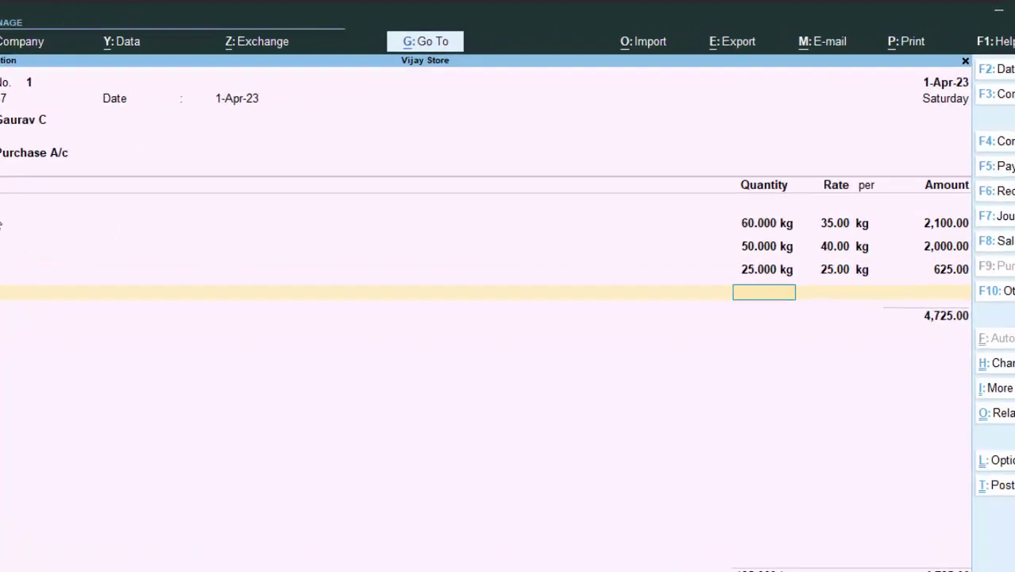
# Enter 20 kg of Besan at a rate of 120 per kg and accept the calculated amount
pyautogui.write('20')
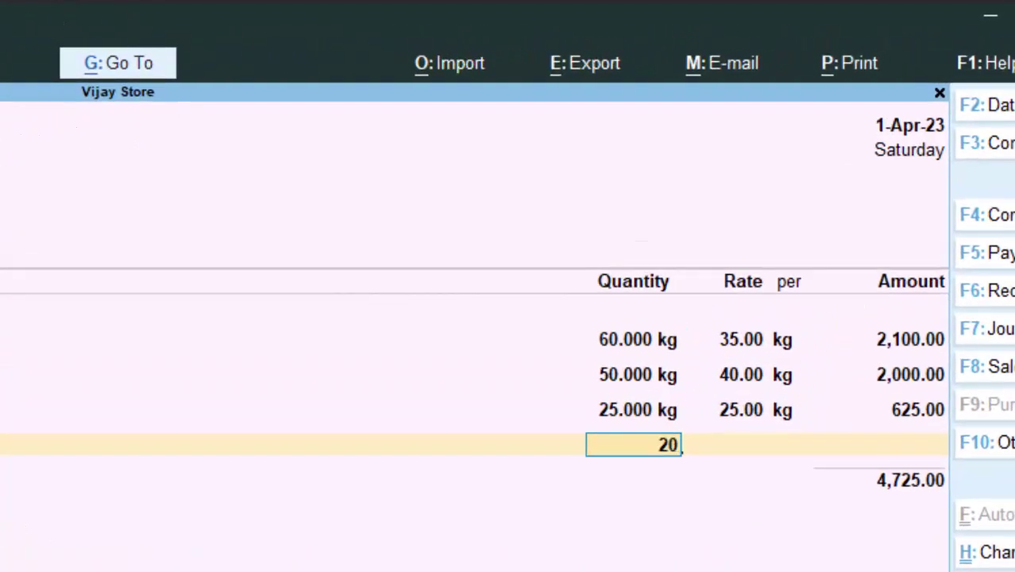
pyautogui.press('Return')
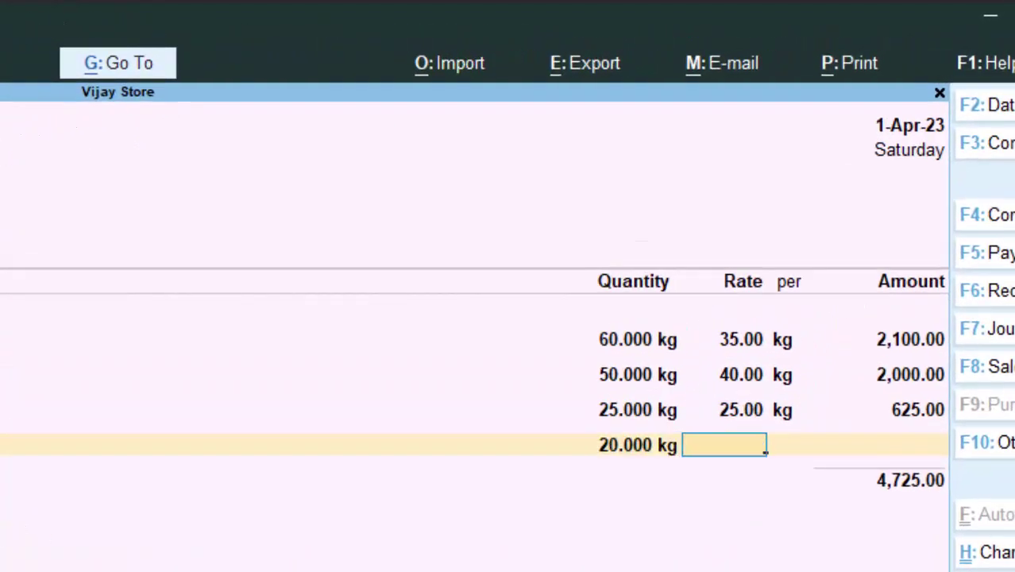
pyautogui.write('120')
pyautogui.press('Return')
pyautogui.press('Return')
pyautogui.press('Return')
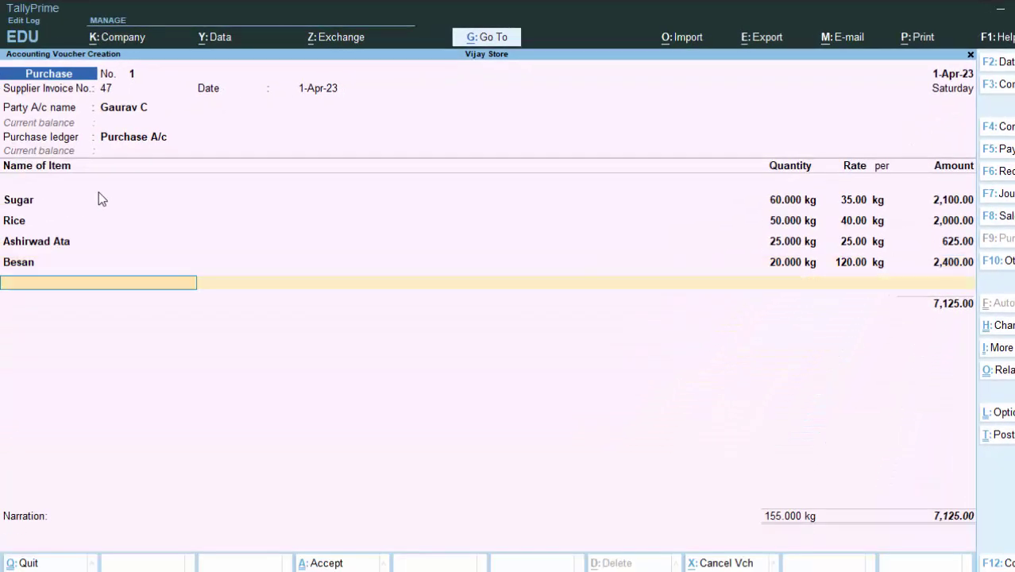
# End the item list, enter the narration "The Goods have been purchased" and save the purchase voucher
pyautogui.press('Return')
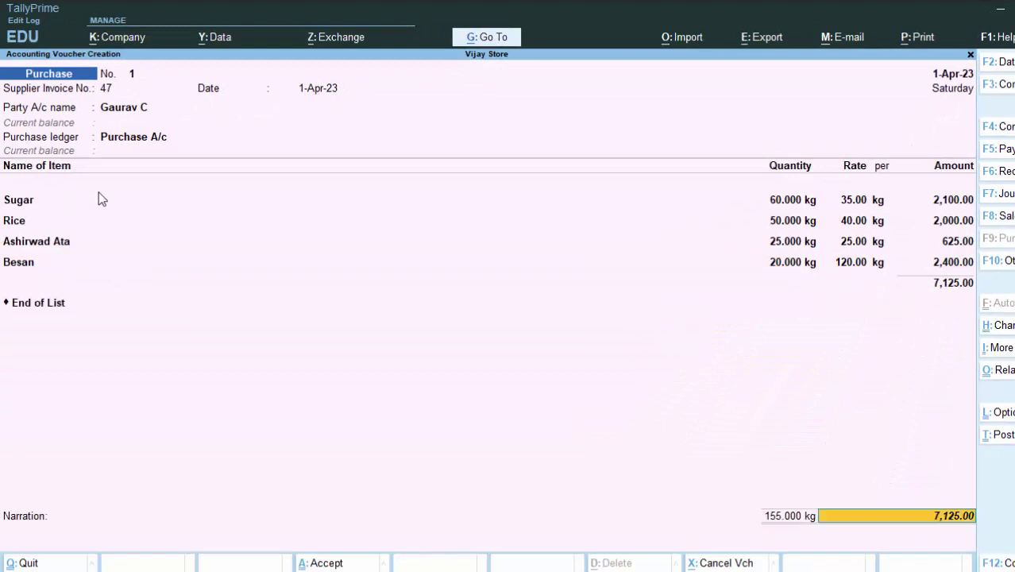
pyautogui.press('Return')
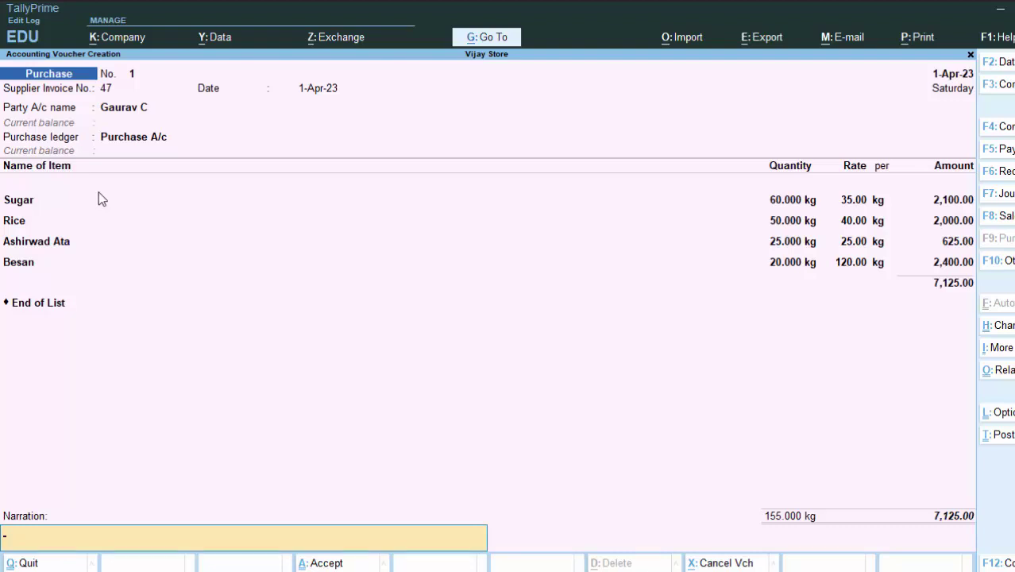
pyautogui.write('The')
pyautogui.write('Goods')
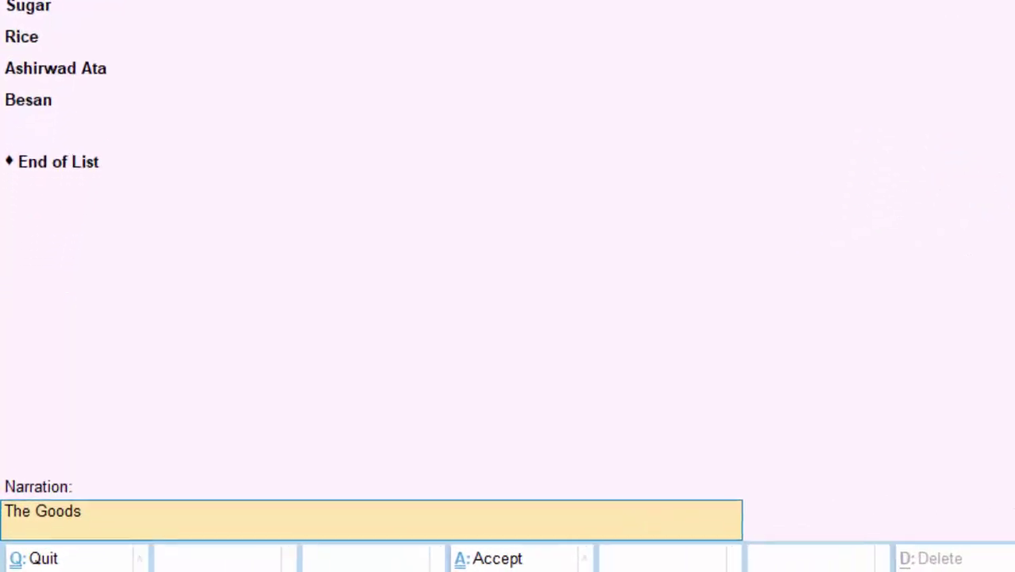
pyautogui.write(' have')
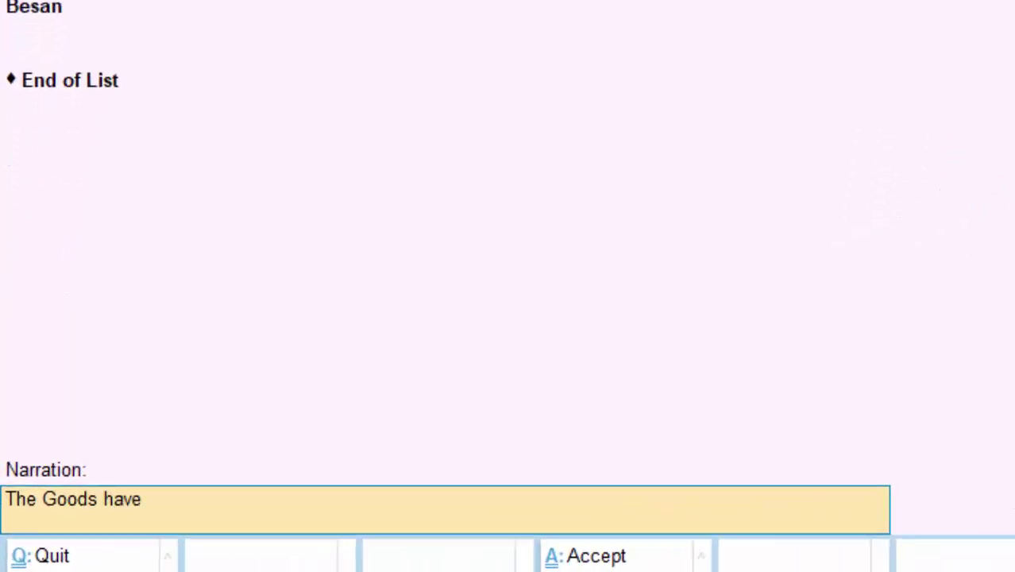
pyautogui.write(' been p')
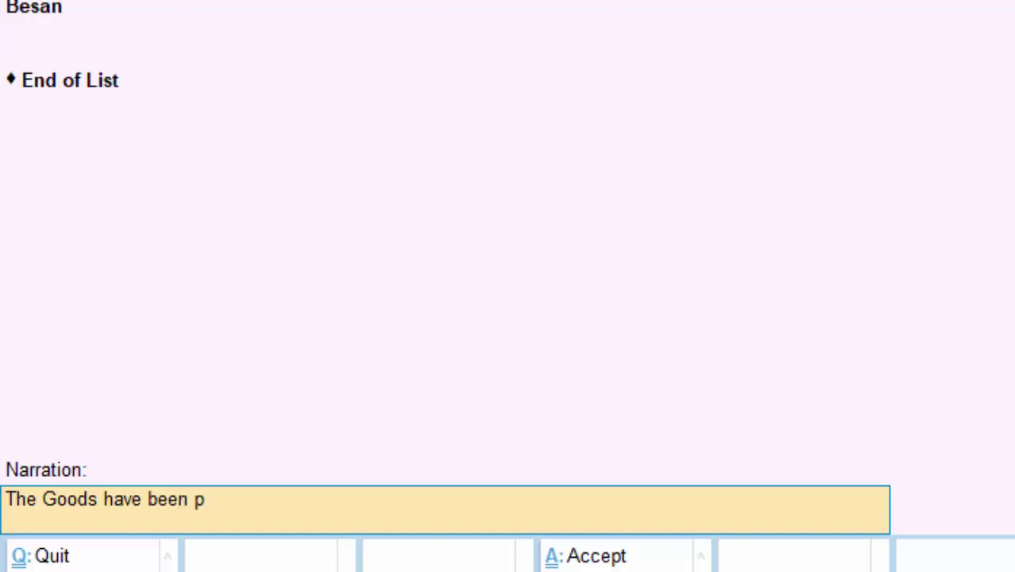
pyautogui.write('urchased')
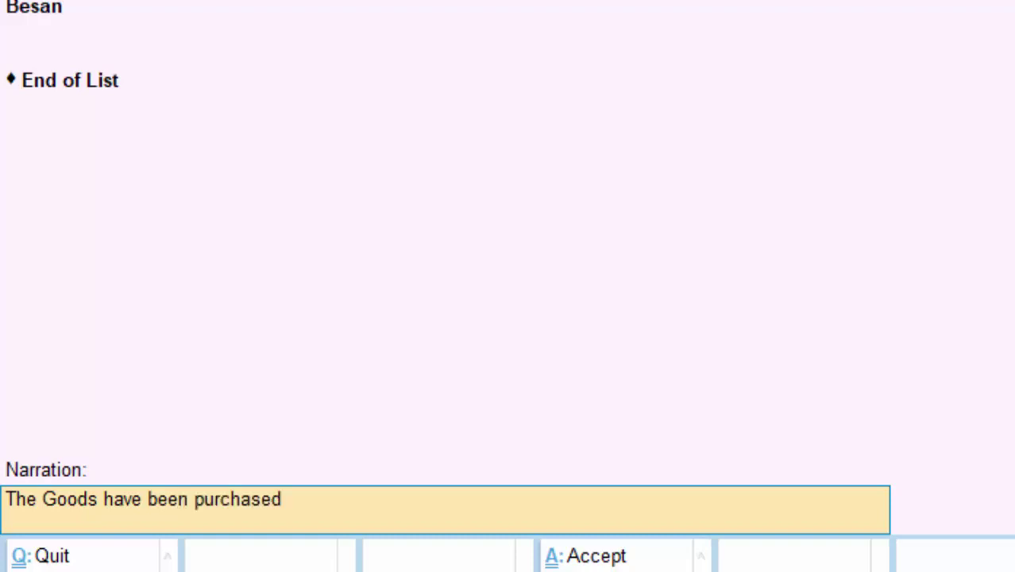
pyautogui.press('Return')
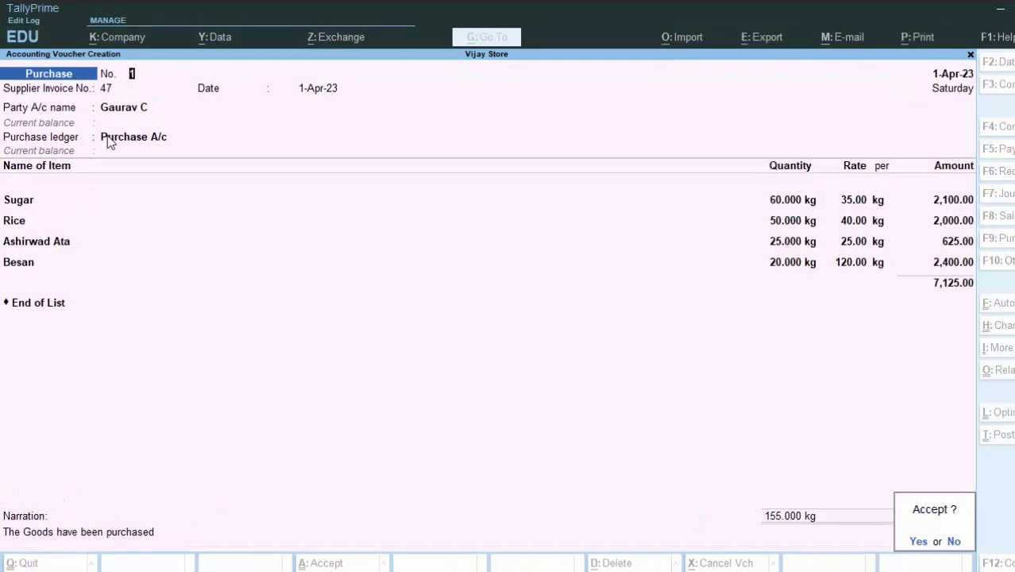
pyautogui.press('Return')
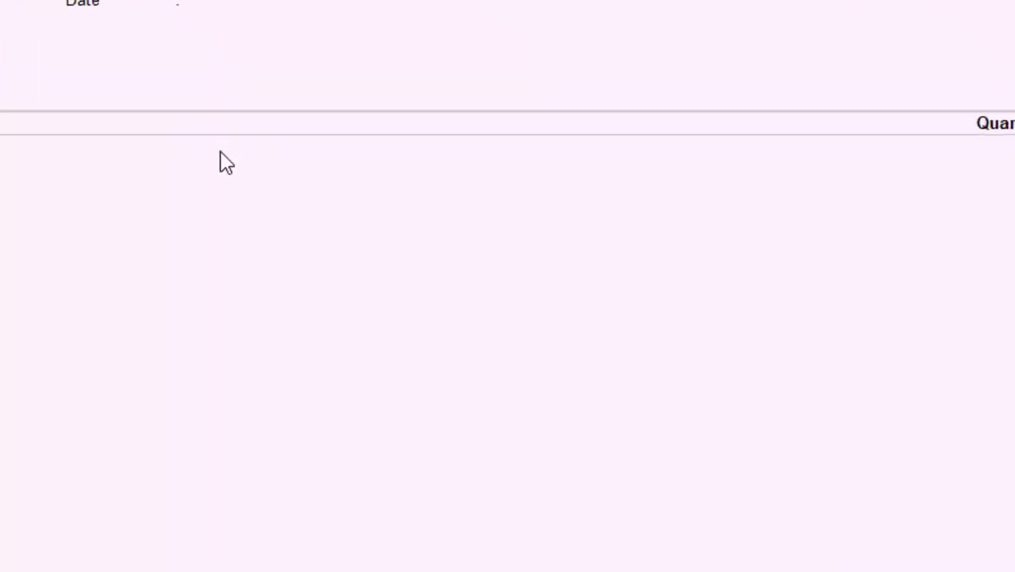
# Set the voucher date to 1-5-23
pyautogui.press('F2')
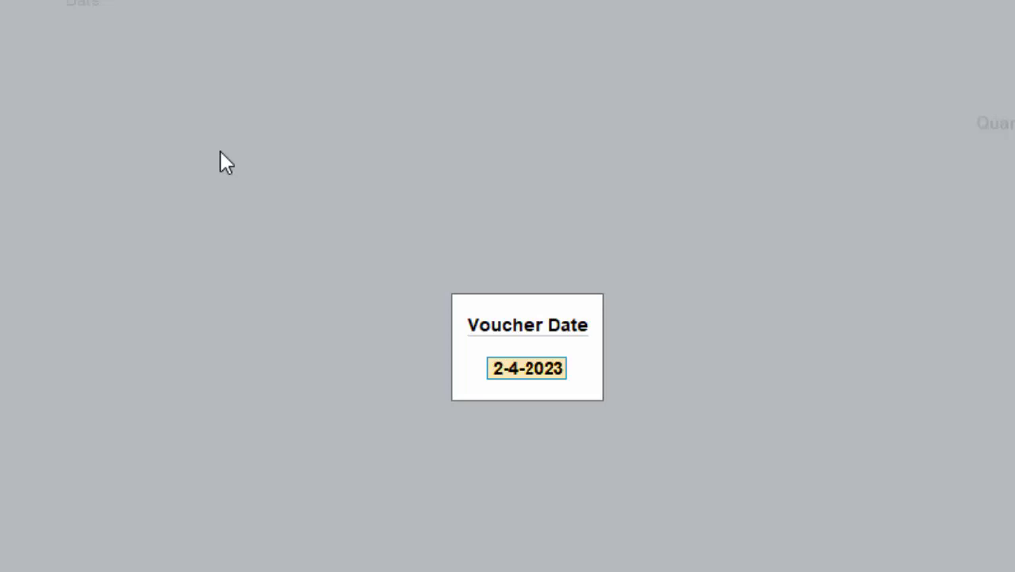
pyautogui.write('1-5-')
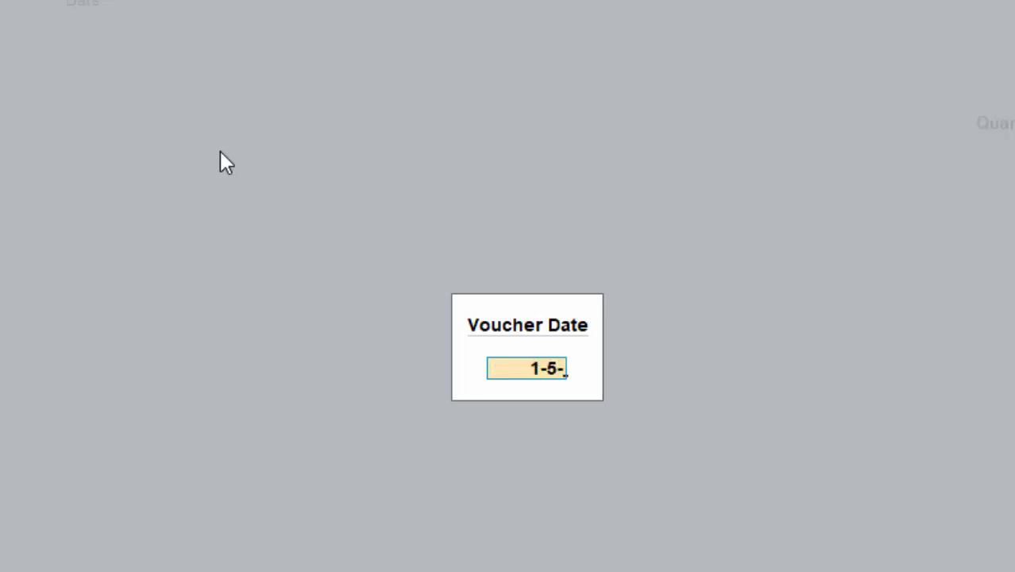
pyautogui.write('23')
pyautogui.press('Return')
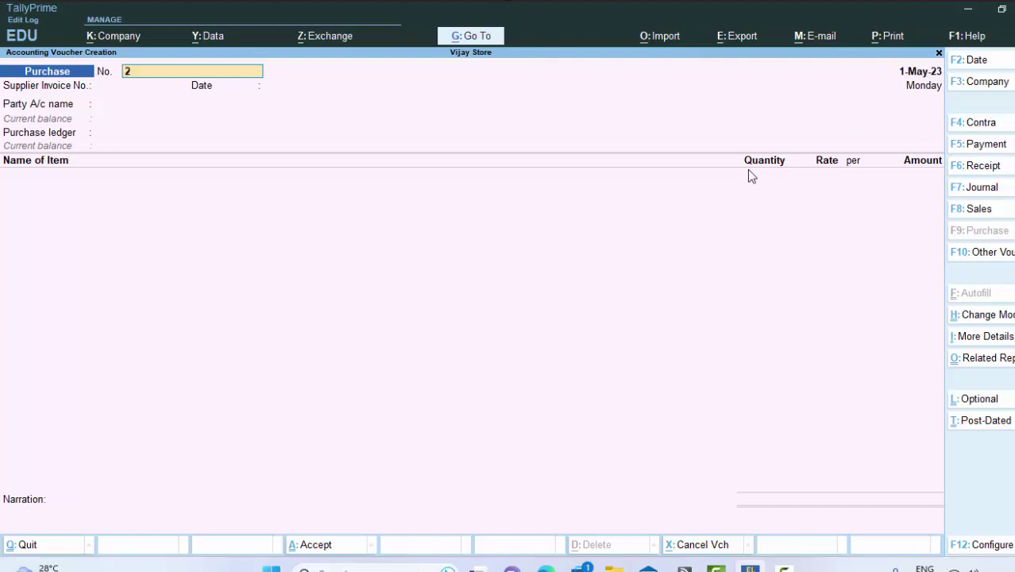
# Start a payment voucher and debit the supplier's ledger with 7000
pyautogui.press('F5')
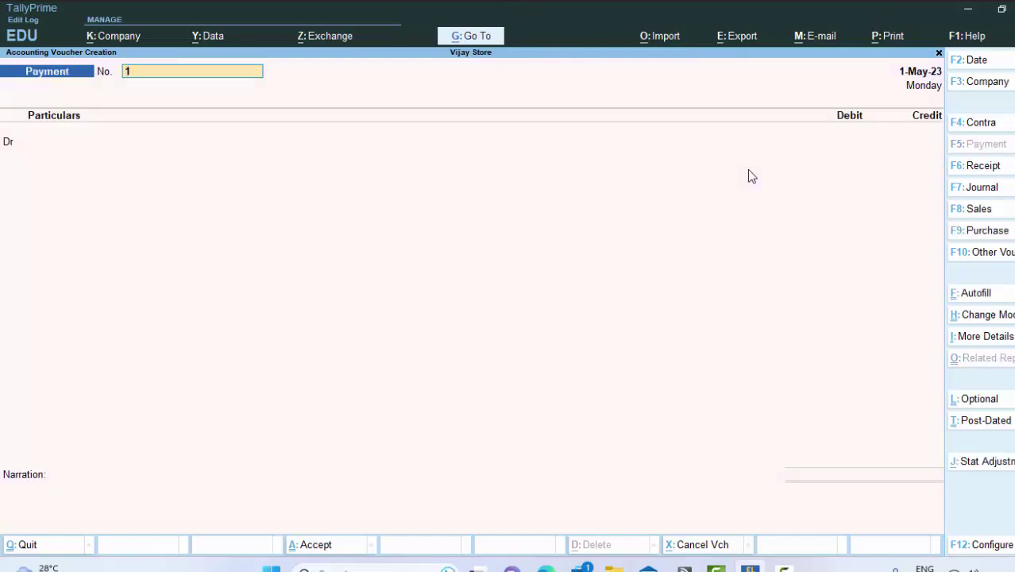
pyautogui.press('Return')
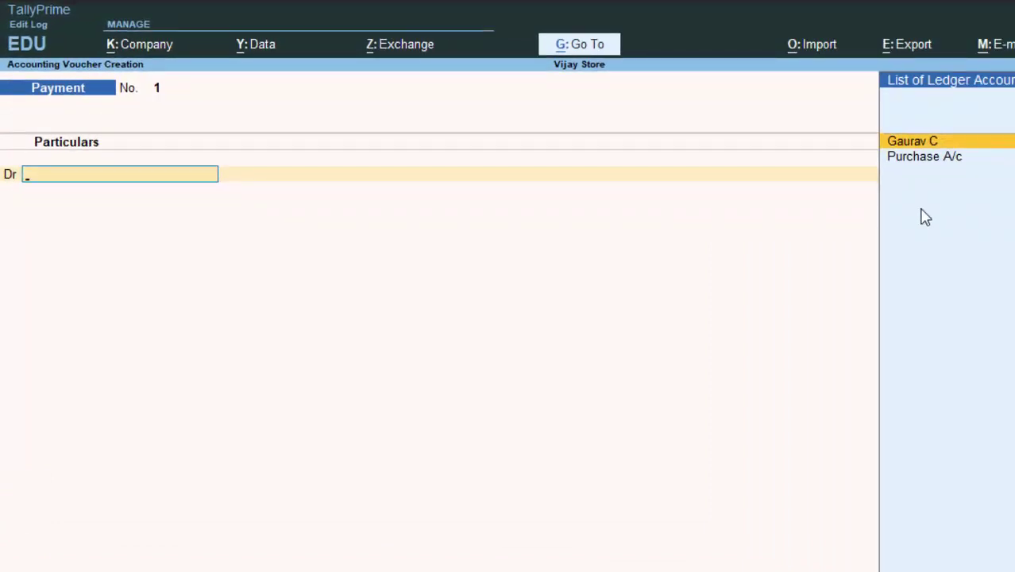
pyautogui.press('Return')
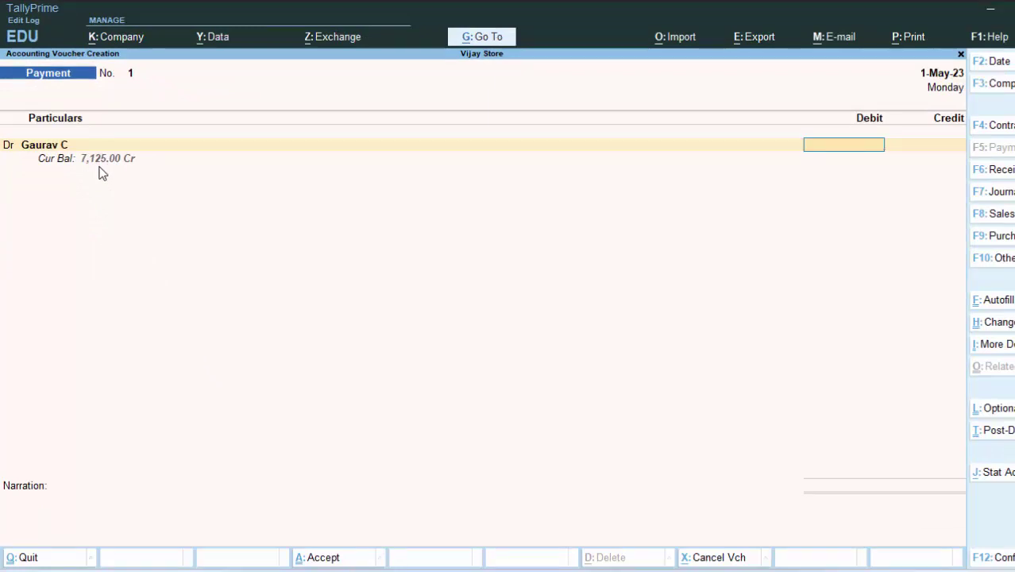
pyautogui.write('7000')
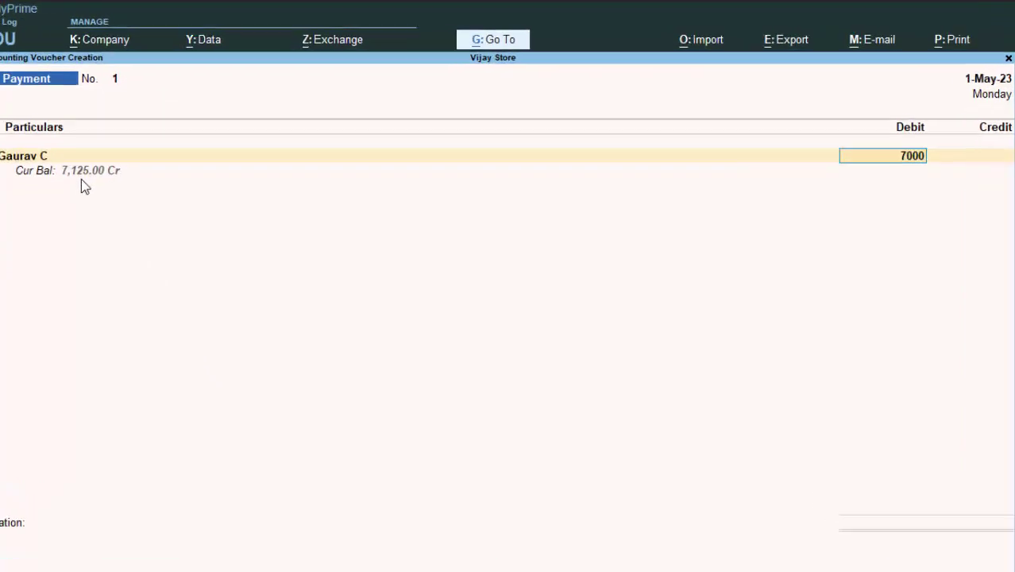
pyautogui.press('Return')
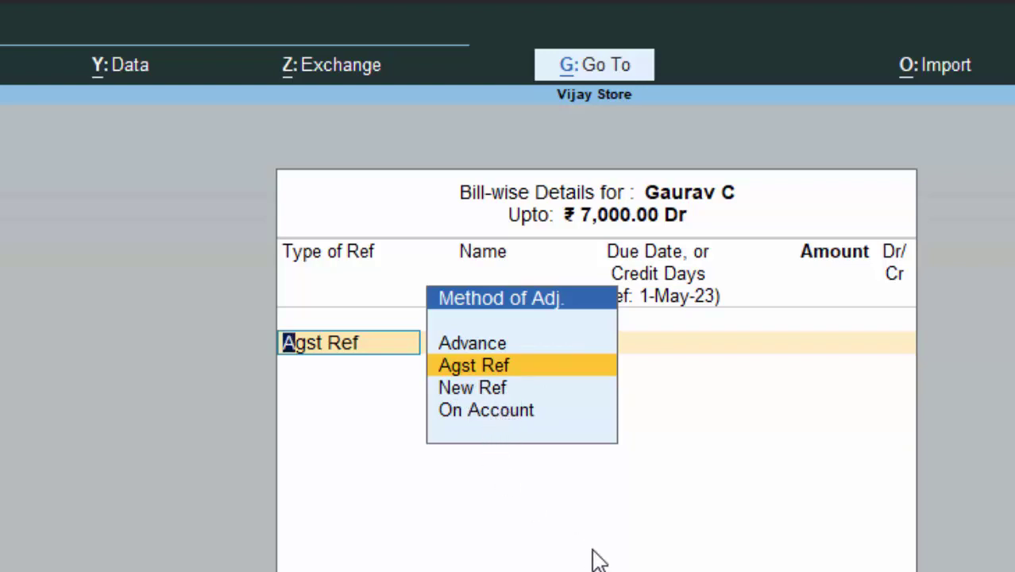
# Adjust the supplier payment as Agst Ref against the pending purchase bill dated 1-Apr-23 for the full 7,000
pyautogui.press('Return')
pyautogui.press('Return')
pyautogui.press('Return')
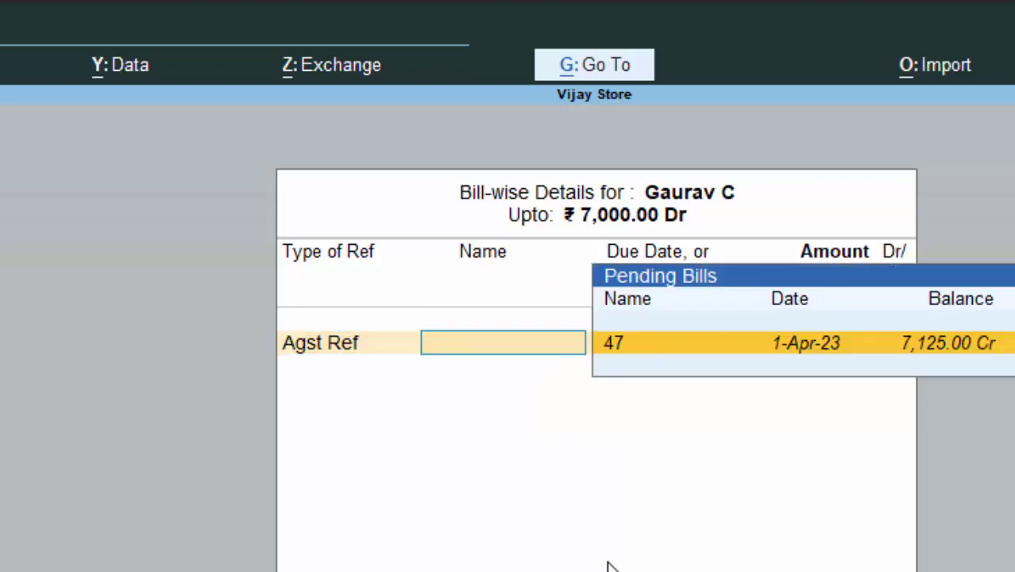
pyautogui.press('Return')
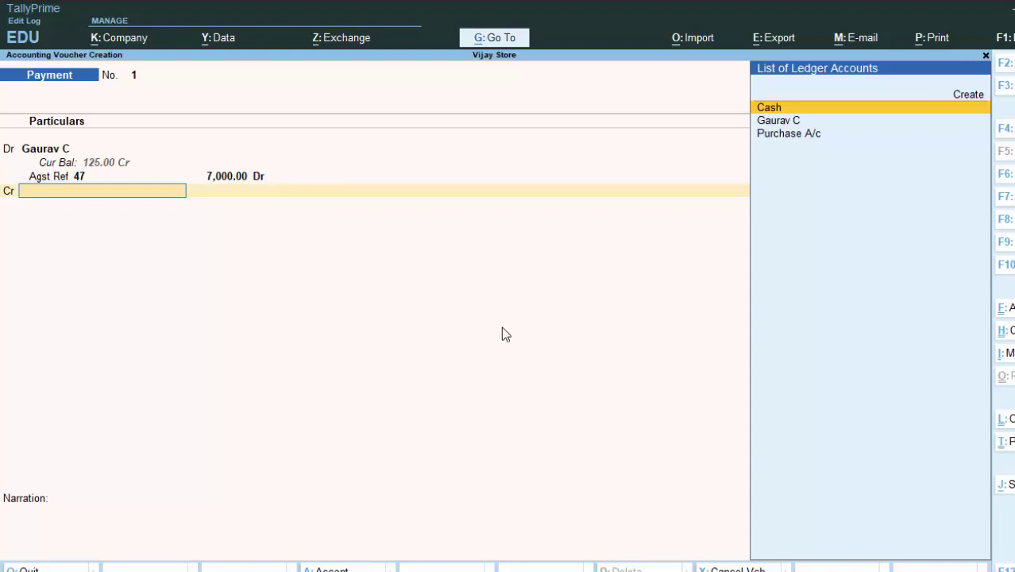
# Credit Cash with 7,000, leave the narration blank and save the payment voucher
pyautogui.press('Return')
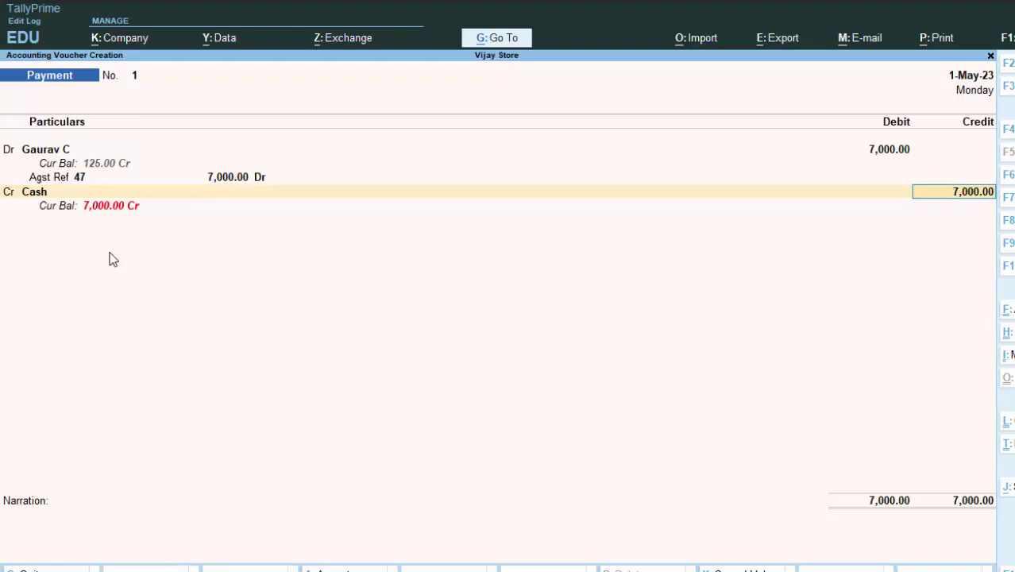
pyautogui.press('Return')
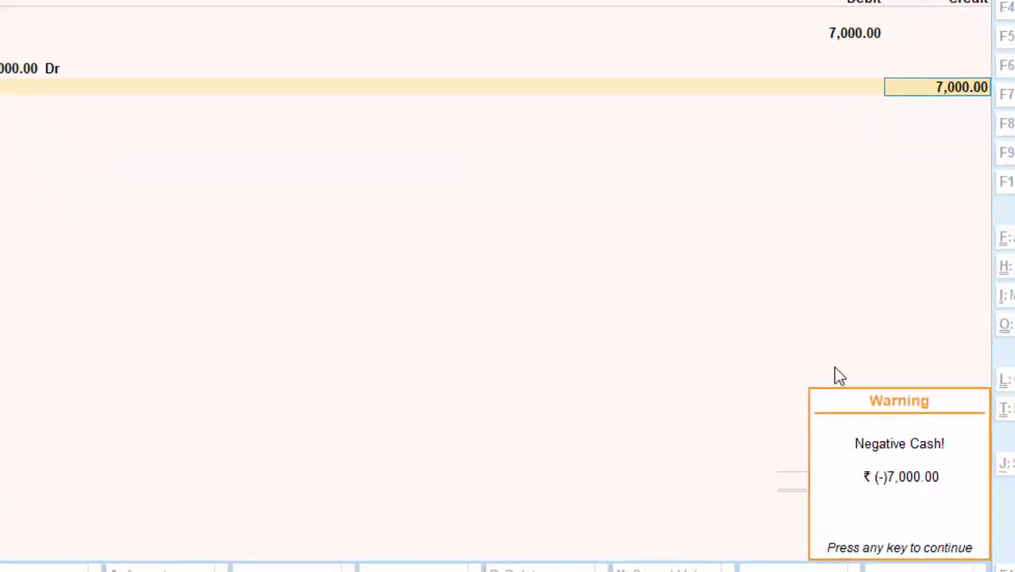
pyautogui.press('Return')
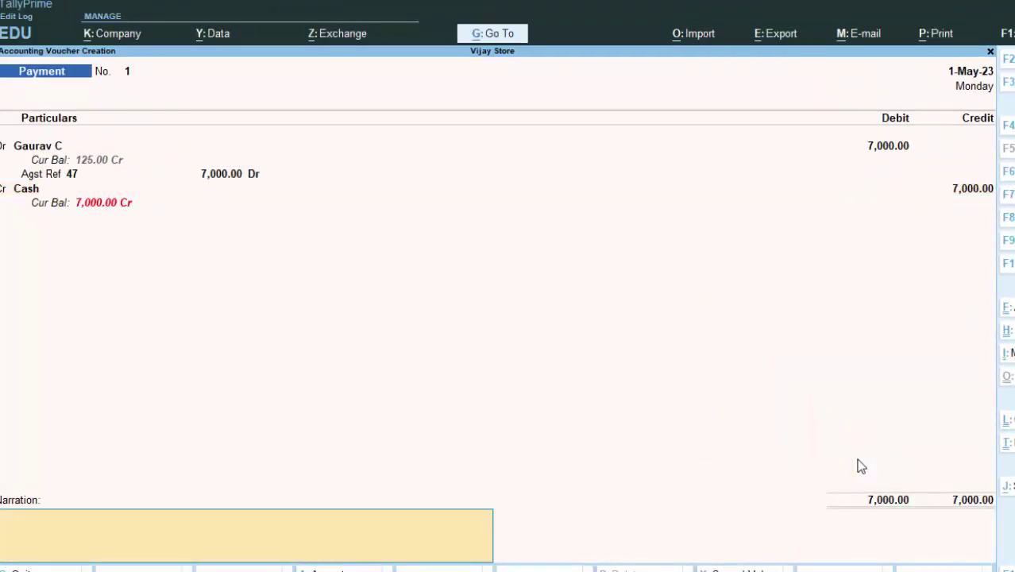
pyautogui.press('Return')
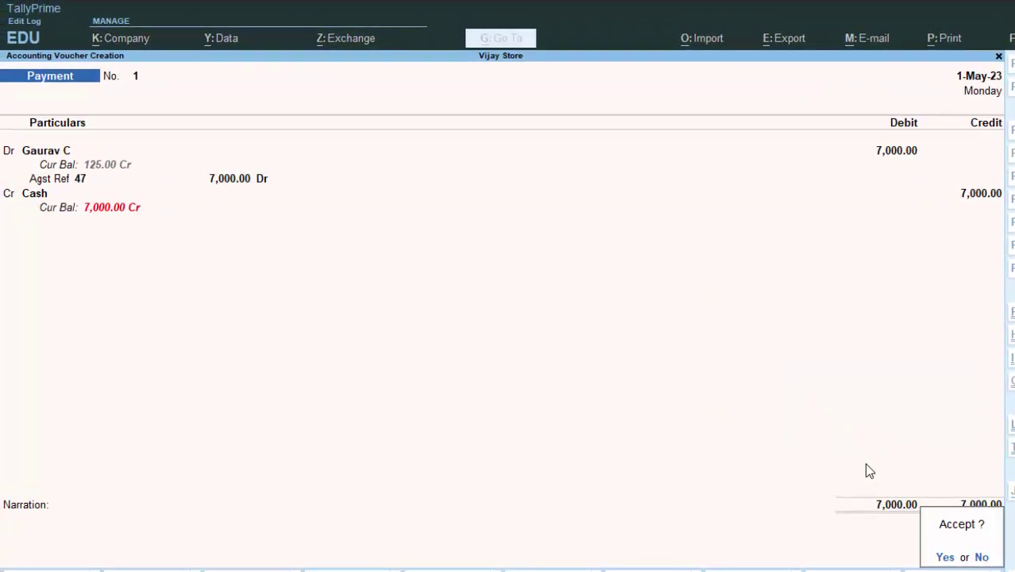
pyautogui.press('Return')
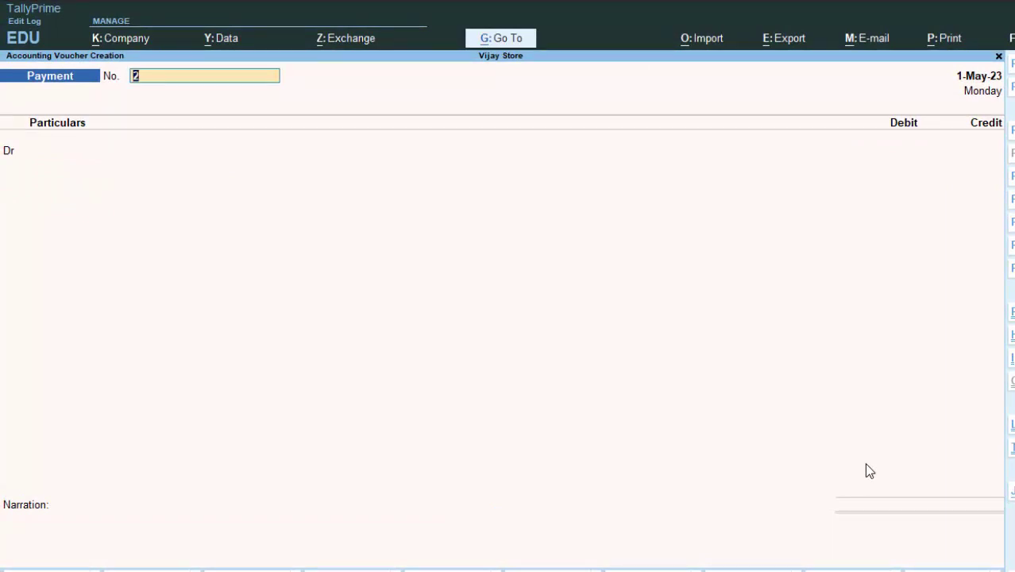
# Set the voucher date to 1-4-23 and leave voucher entry for the Gateway of Tally
pyautogui.press('F2')
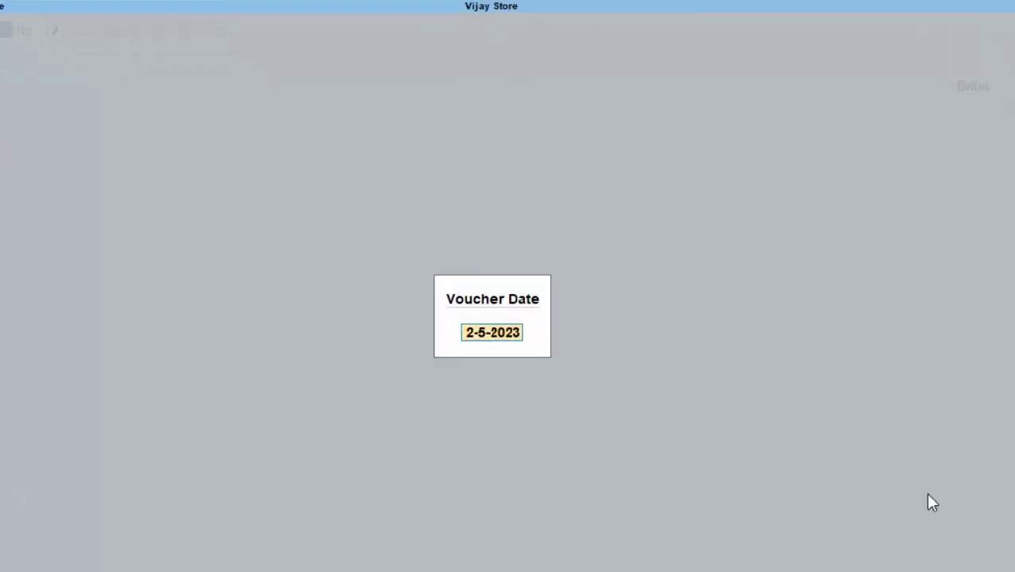
pyautogui.write('1-4-')
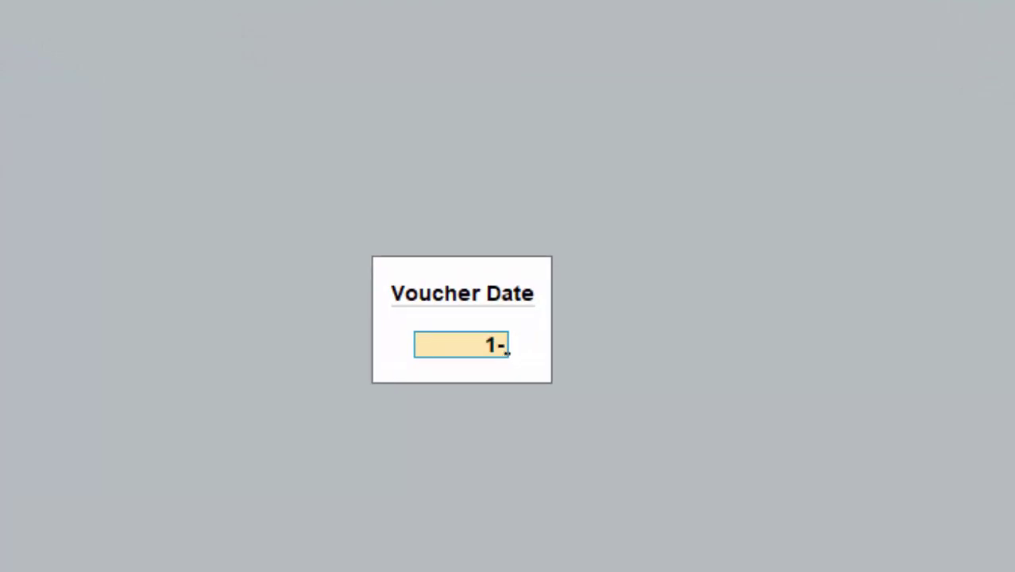
pyautogui.write('23')
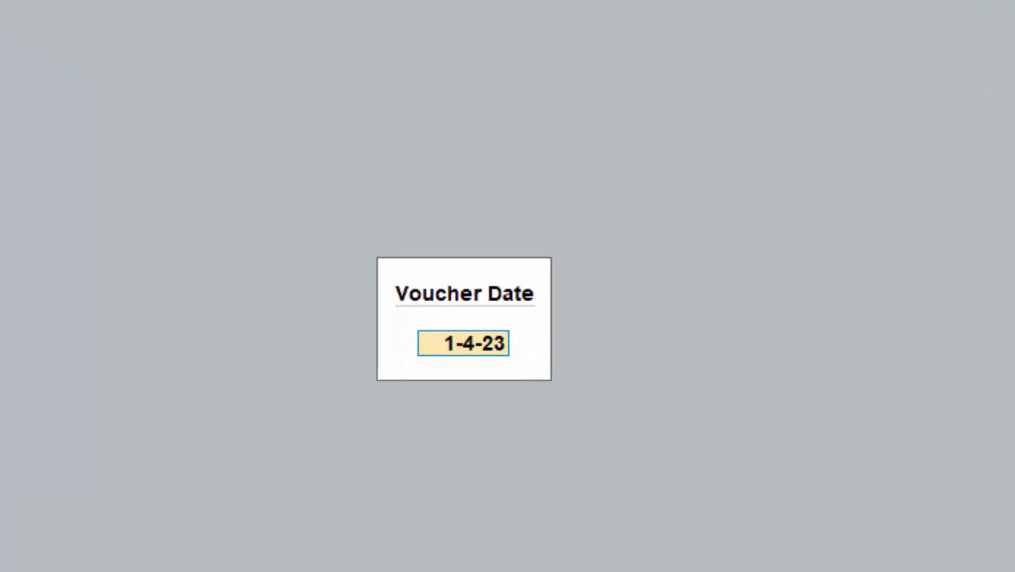
pyautogui.press('Return')
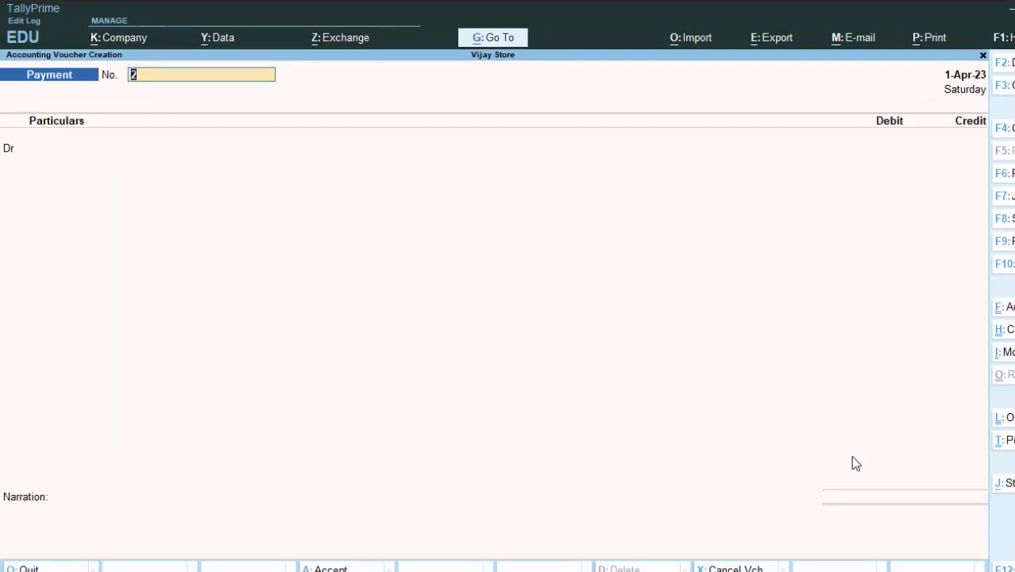
pyautogui.press('BackSpace')
pyautogui.press('Escape')
pyautogui.press('Return')
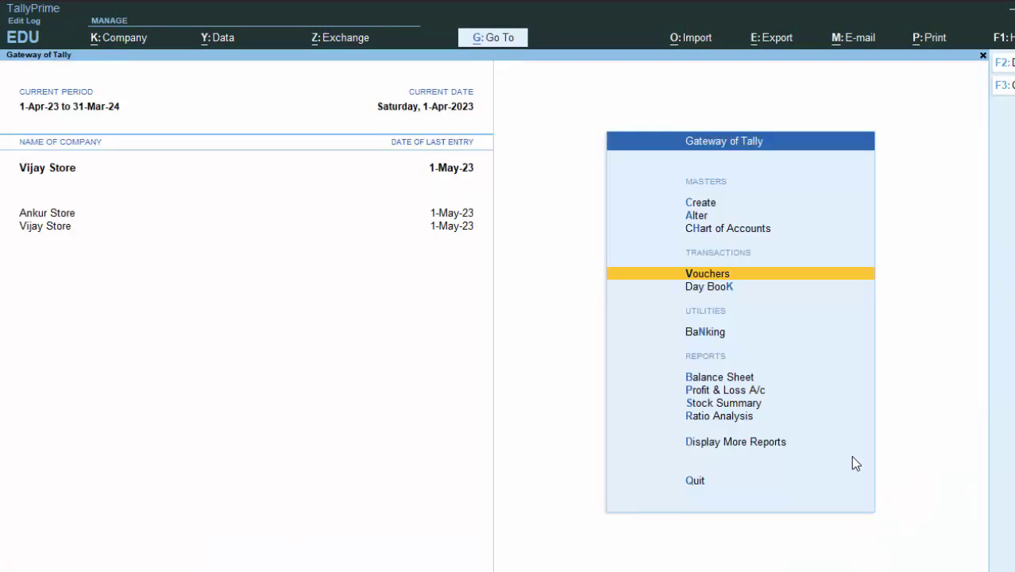
# Display the Day Book for the period from 1-4-23 to 1-8-23
pyautogui.press('d')
pyautogui.press('d')
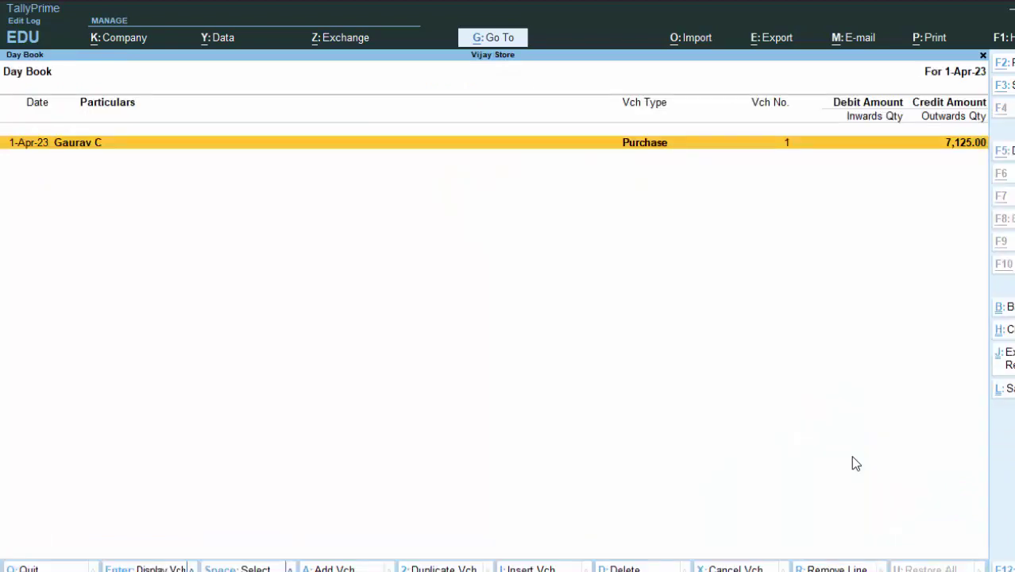
pyautogui.press('F2')
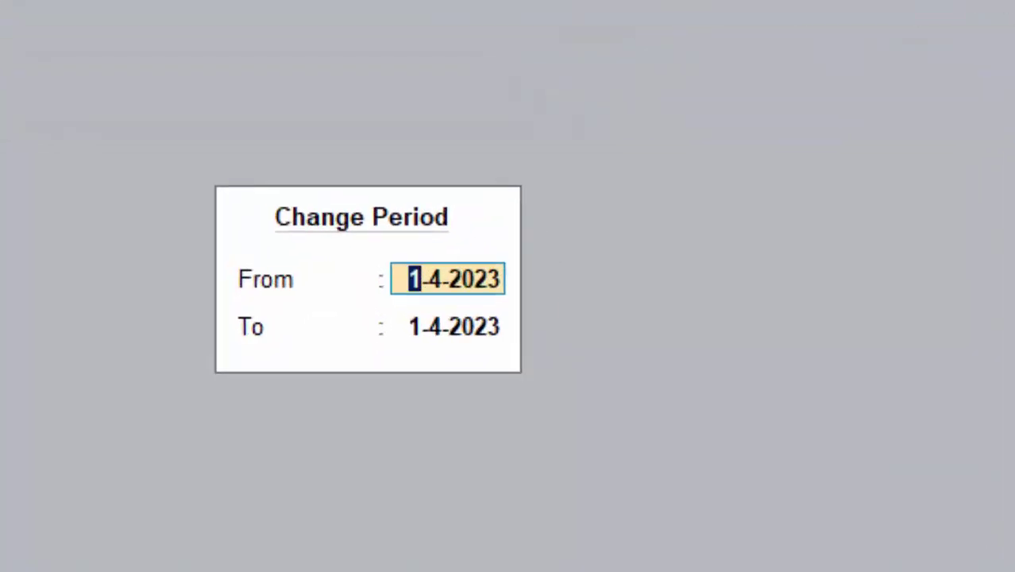
pyautogui.write('1-4-23')
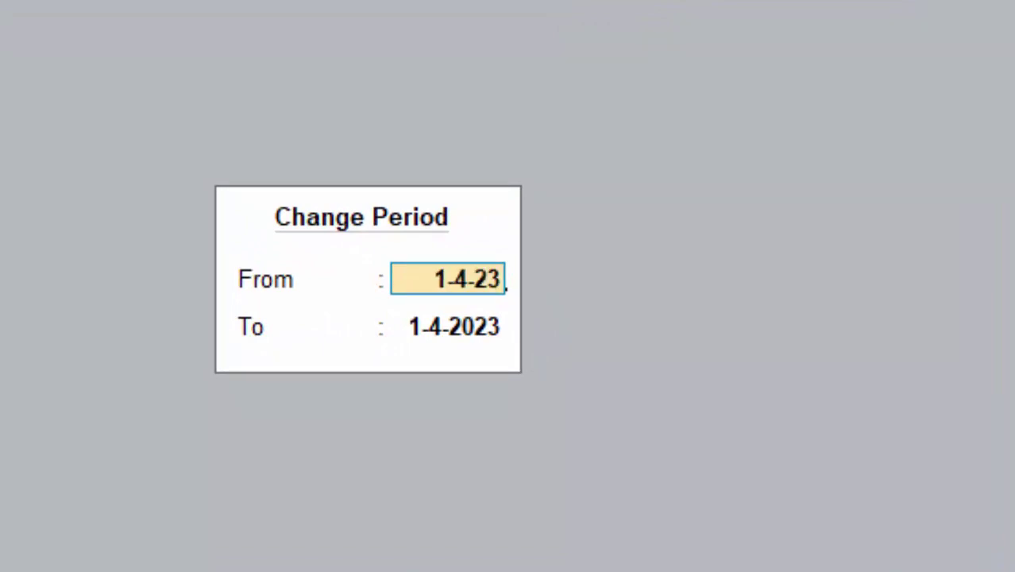
pyautogui.press('Return')
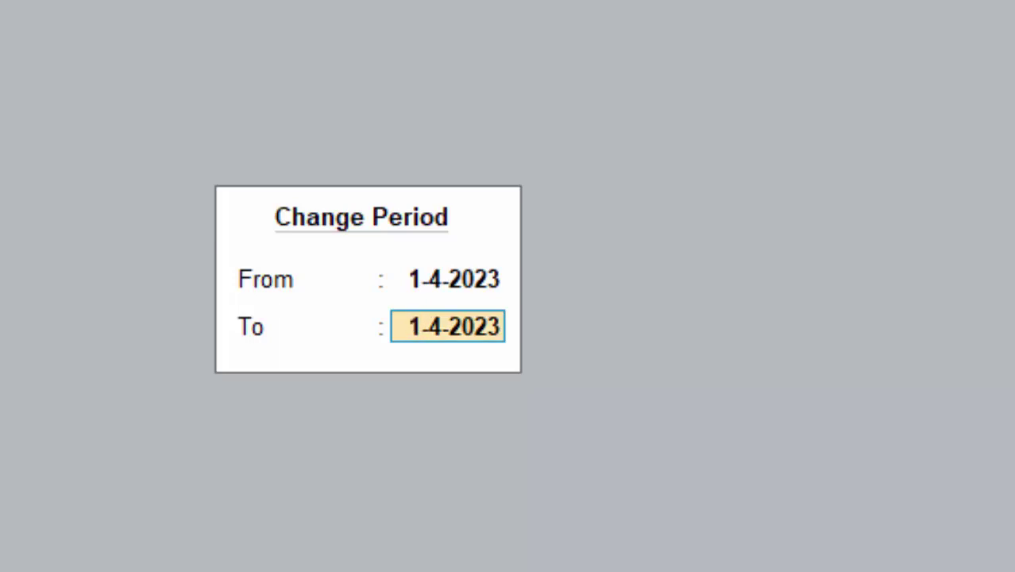
pyautogui.write('1-')
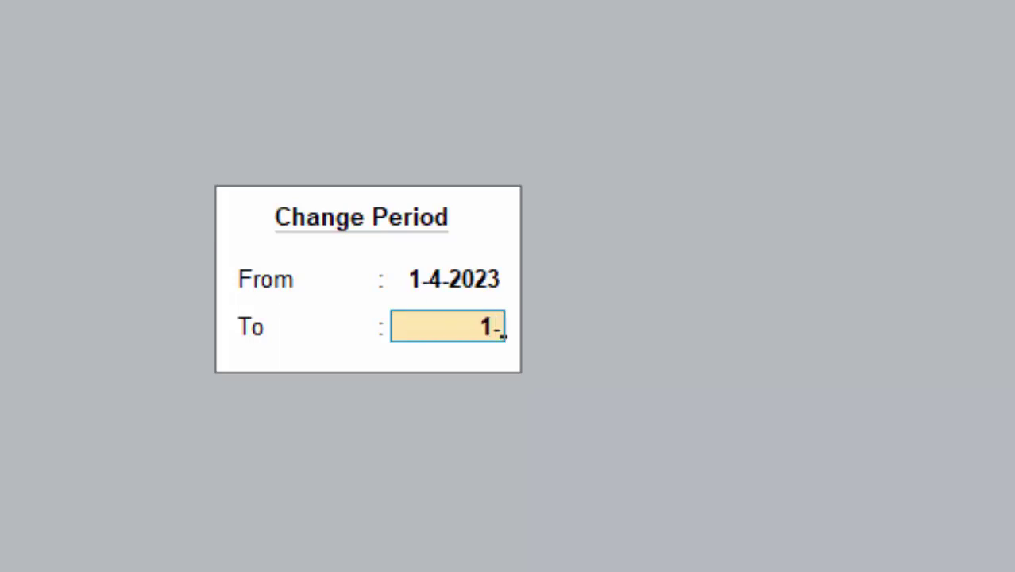
pyautogui.write('8-23')
pyautogui.press('Return')
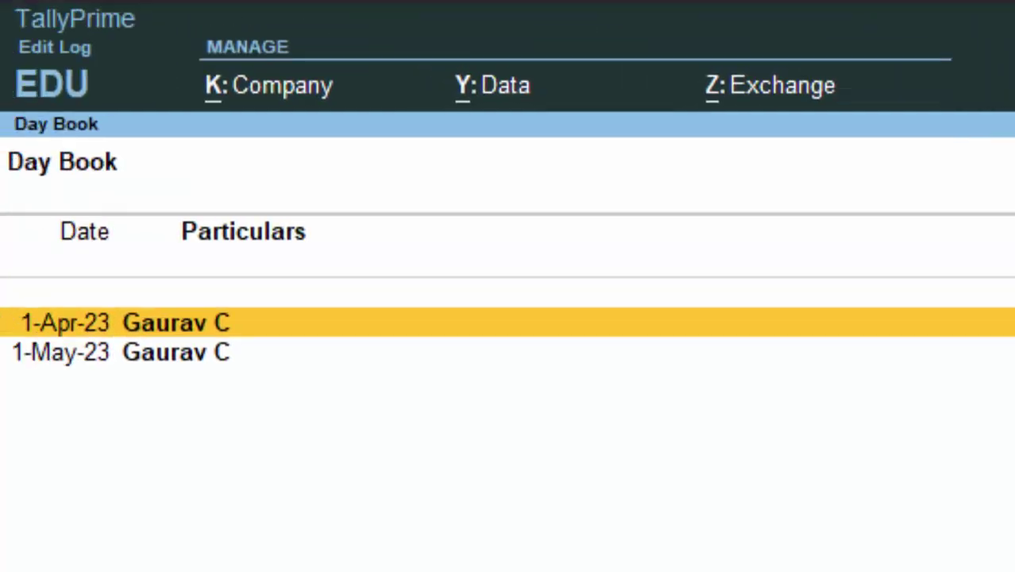
# View the 1-May-23 payment voucher from the Day Book without changes and return to the Gateway of Tally
pyautogui.press('Down')
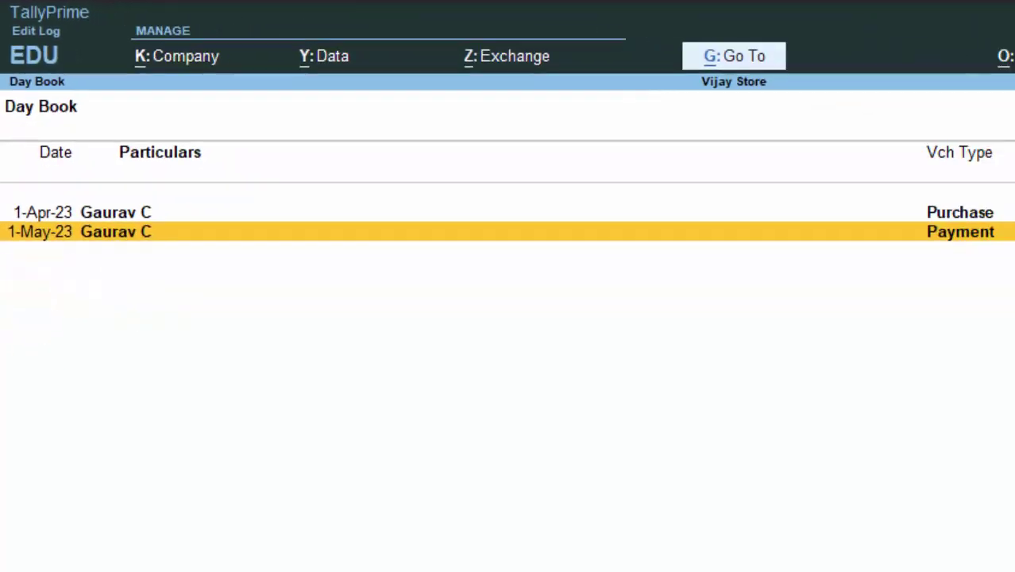
pyautogui.press('Return')
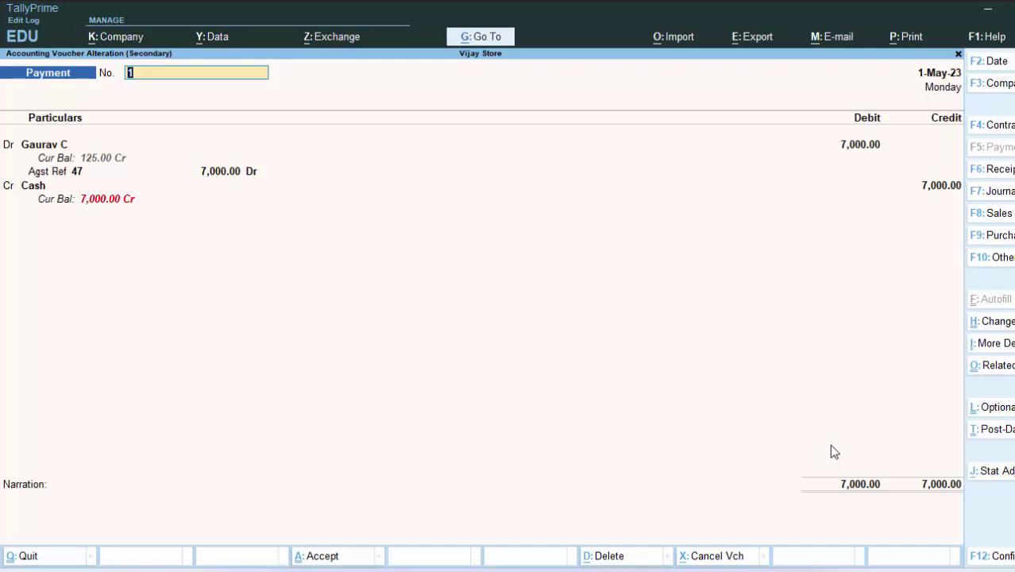
pyautogui.press('Escape')
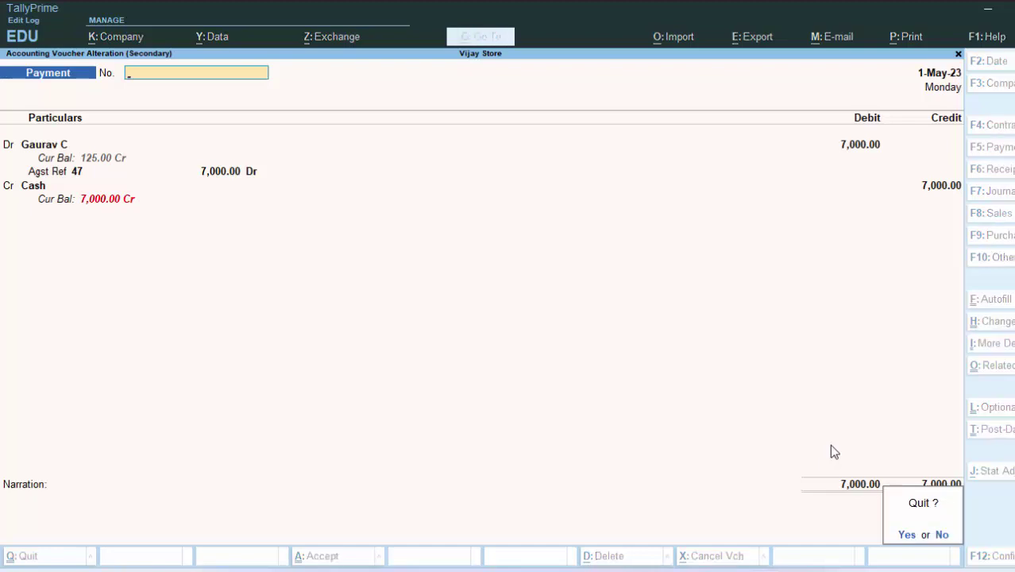
pyautogui.press('y')
pyautogui.press('Escape')
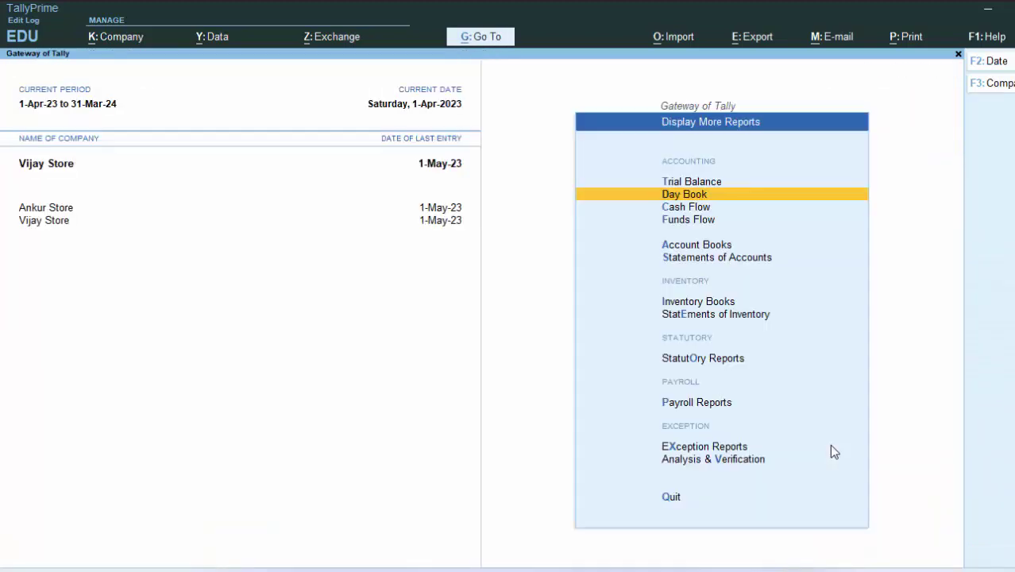
pyautogui.press('Escape')
# Start a new receipt voucher and proceed to its first credit entry
pyautogui.press('v')
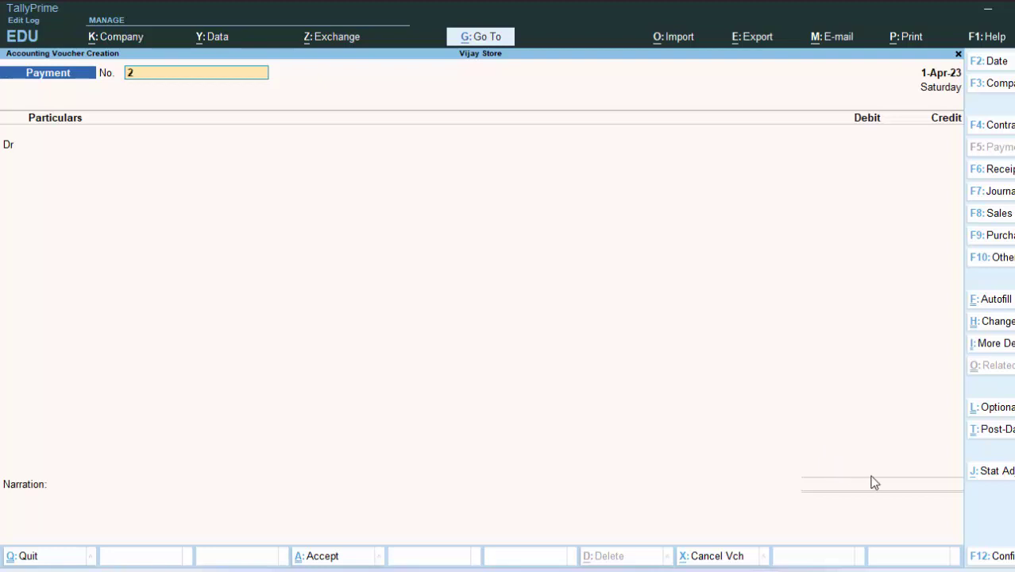
pyautogui.press('F6')
pyautogui.press('Return')
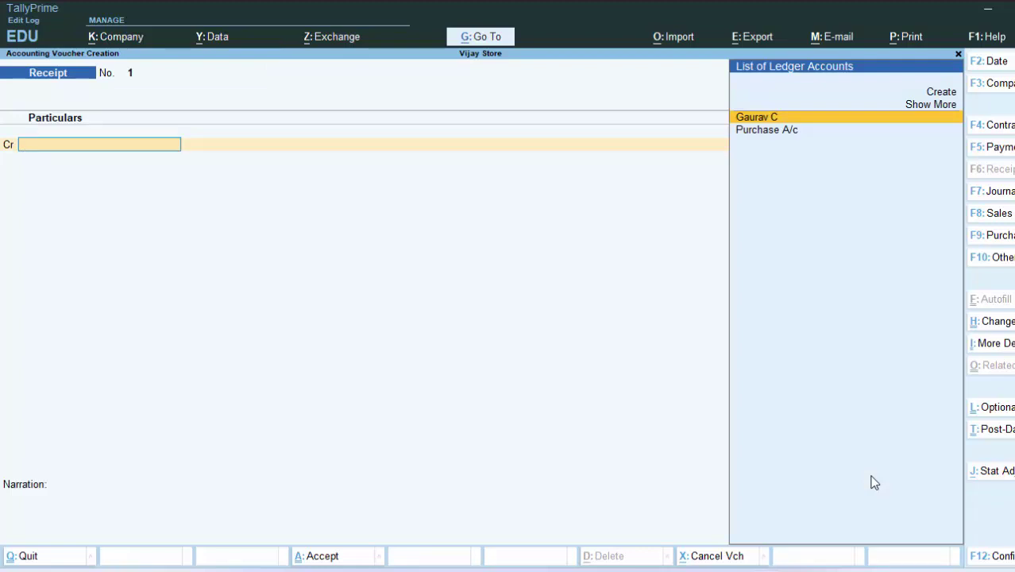
# Create a ledger named Capital A/c without an alias and place it under the Capital Account group
pyautogui.hotkey('alt', 'c')
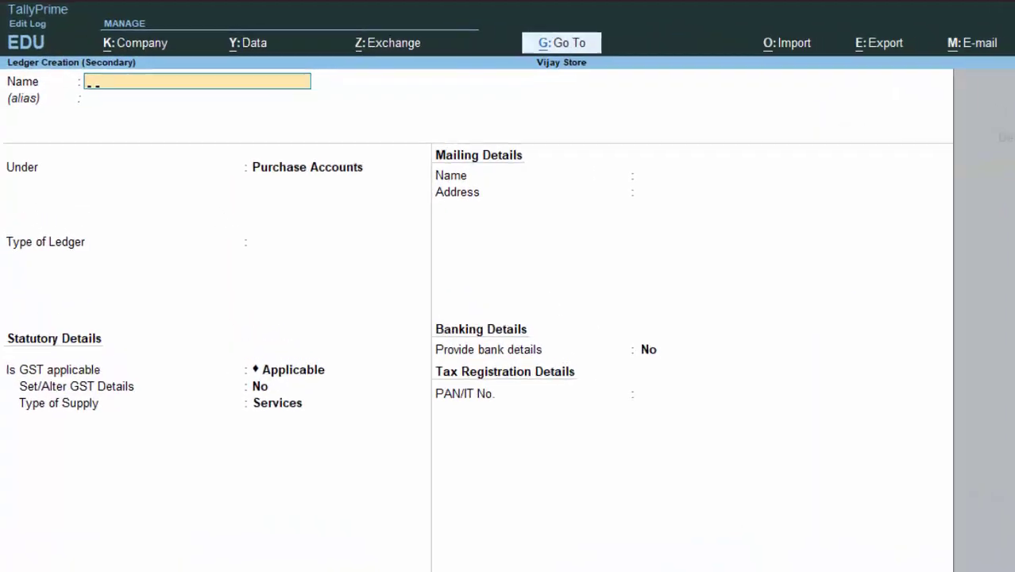
pyautogui.write('Capital')
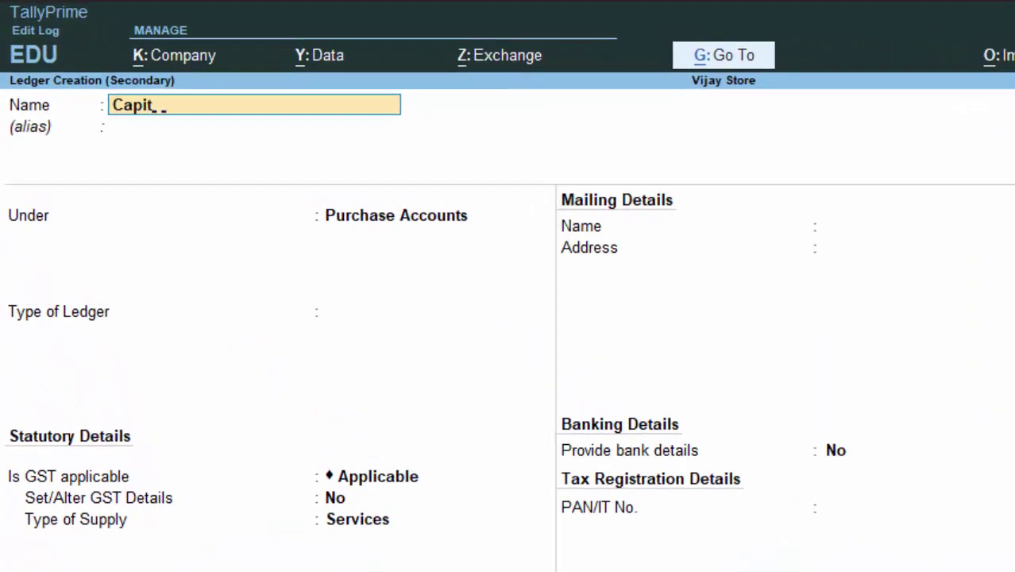
pyautogui.write(' a/c')
pyautogui.press('Return')
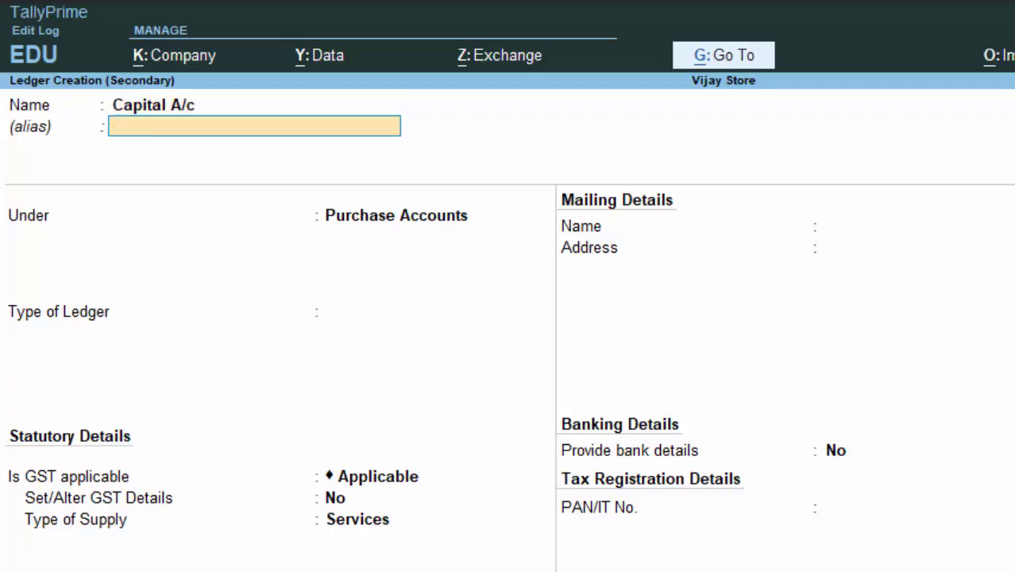
pyautogui.press('Return')
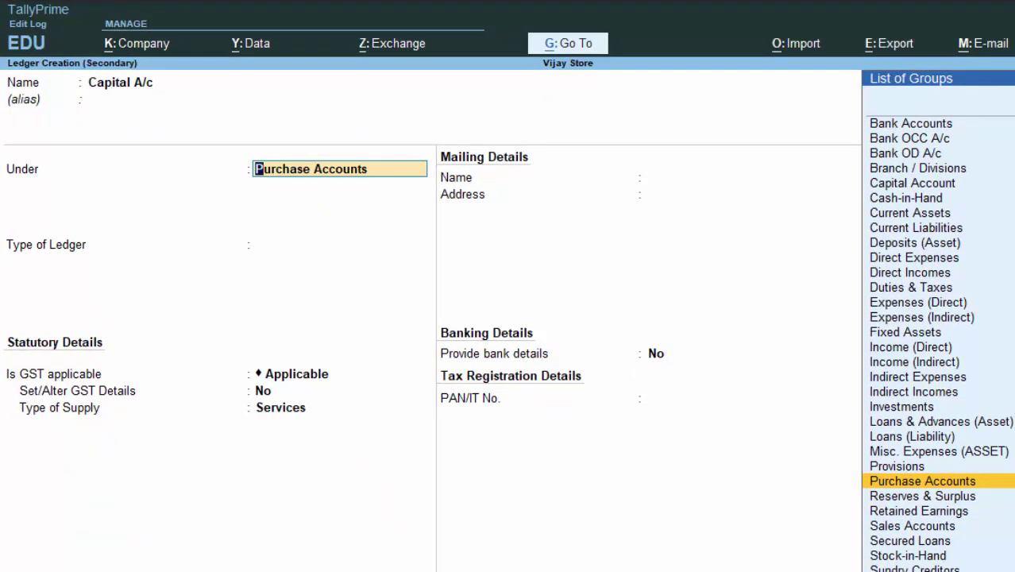
pyautogui.write('c')
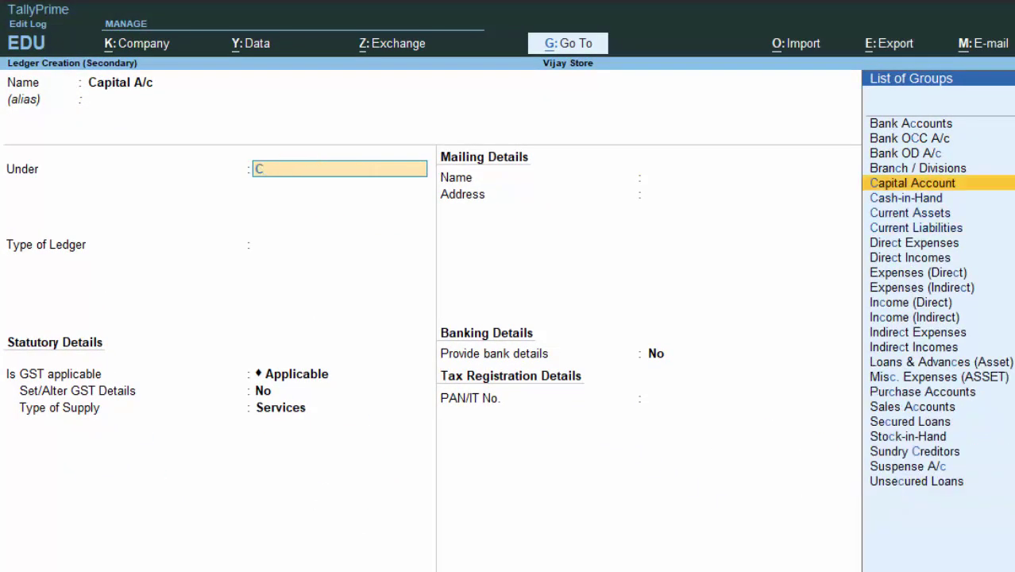
pyautogui.press('Down')
pyautogui.press('Down')
pyautogui.press('Up')
pyautogui.press('Up')
pyautogui.press('Return')
# Accept the default mailing, banking and tax details for the Capital A/c ledger and save it
pyautogui.press('Return')
pyautogui.press('Return')
pyautogui.press('Return')
pyautogui.press('Return')
pyautogui.press('Return')
pyautogui.press('Return')
pyautogui.press('Return')
pyautogui.press('Return')
pyautogui.press('Return')
pyautogui.press('Return')
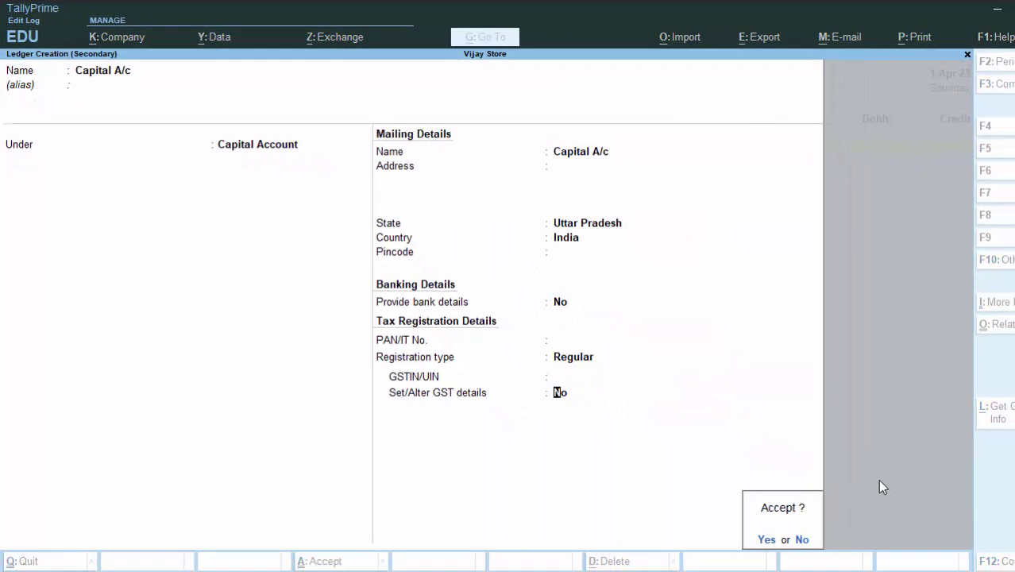
pyautogui.press('Return')
# Record the receipt of 50,000 by crediting Capital A/c and debiting Cash, save the voucher and return to the Gateway of Tally
pyautogui.write('5')
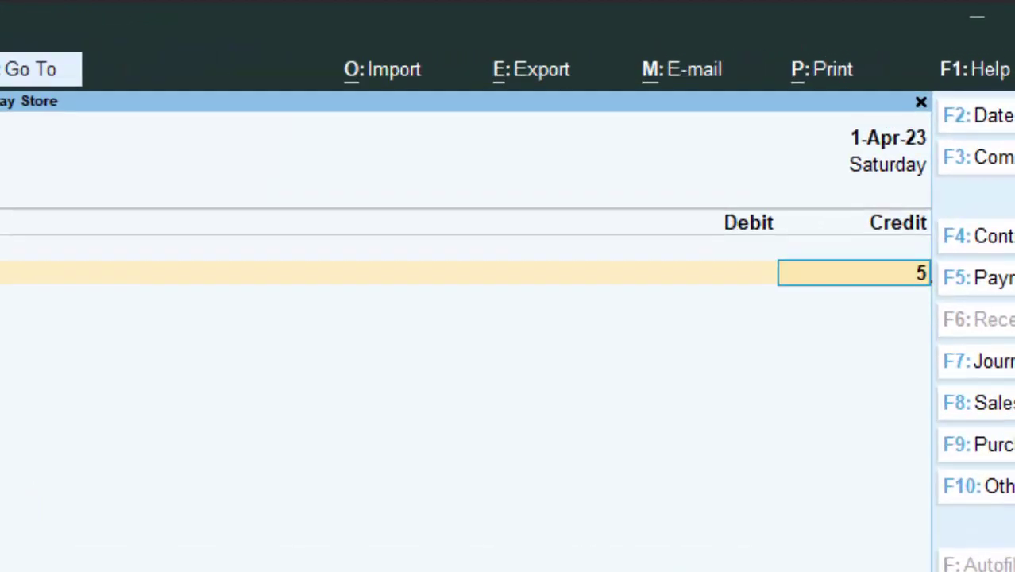
pyautogui.write('0000')
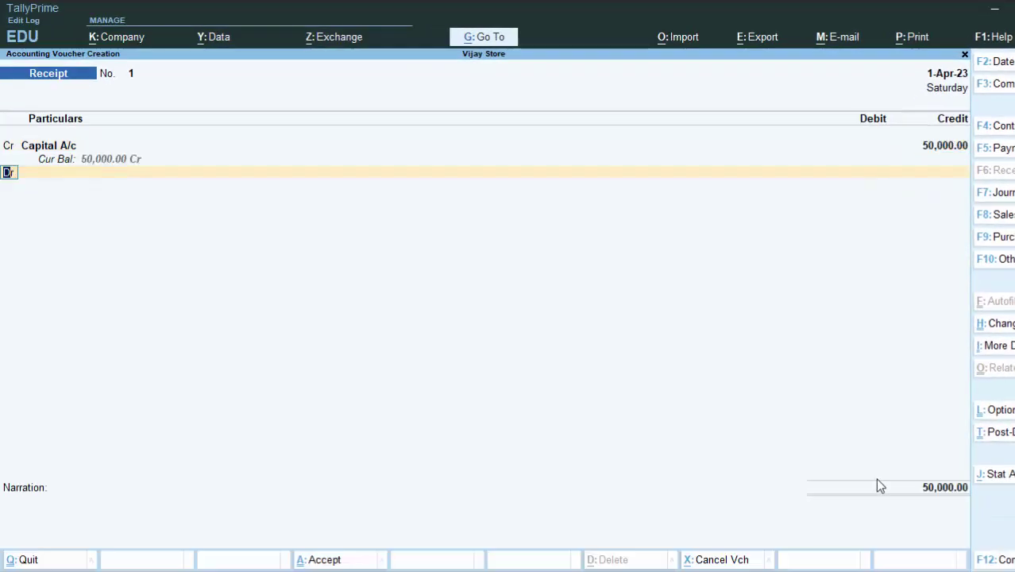
pyautogui.press('Return')
pyautogui.press('Down')
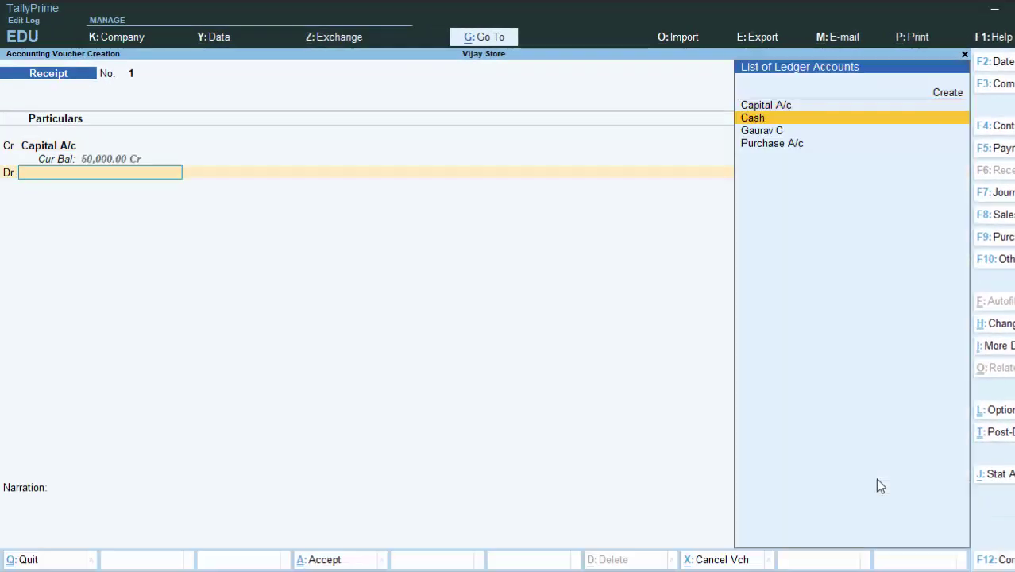
pyautogui.press('Return')
pyautogui.press('Return')
pyautogui.press('Return')
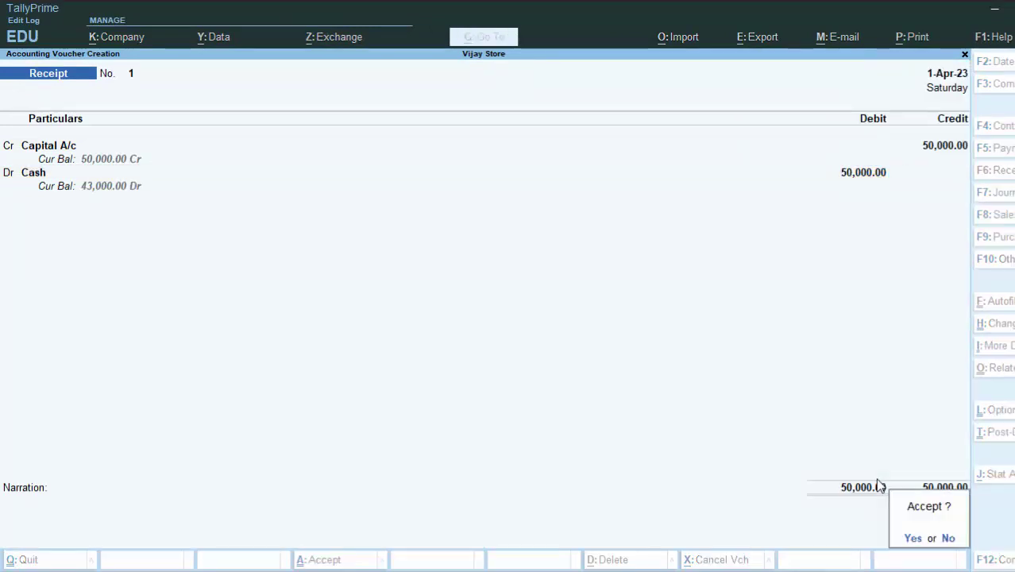
pyautogui.press('Return')
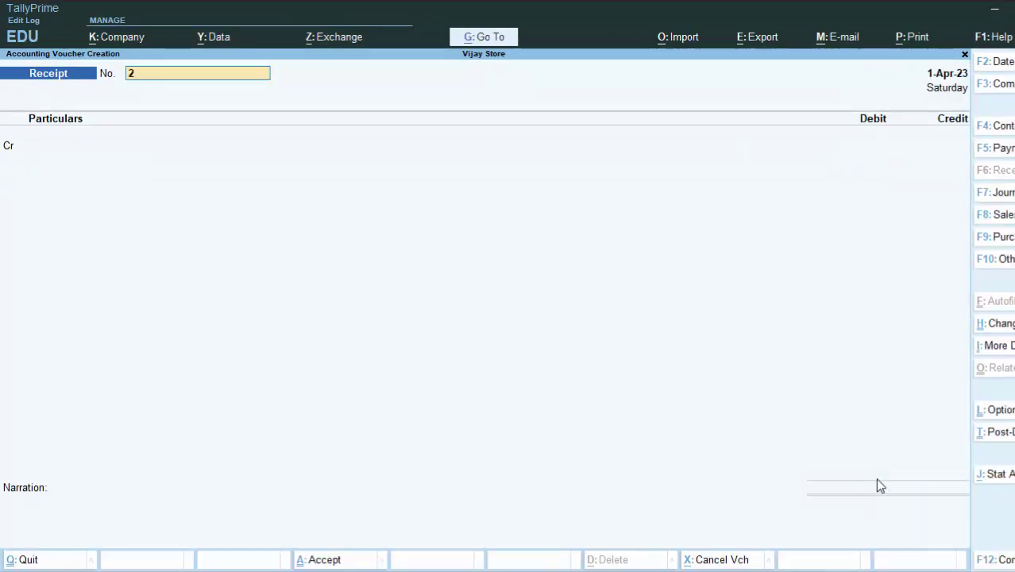
pyautogui.press('Escape')
pyautogui.press('Return')
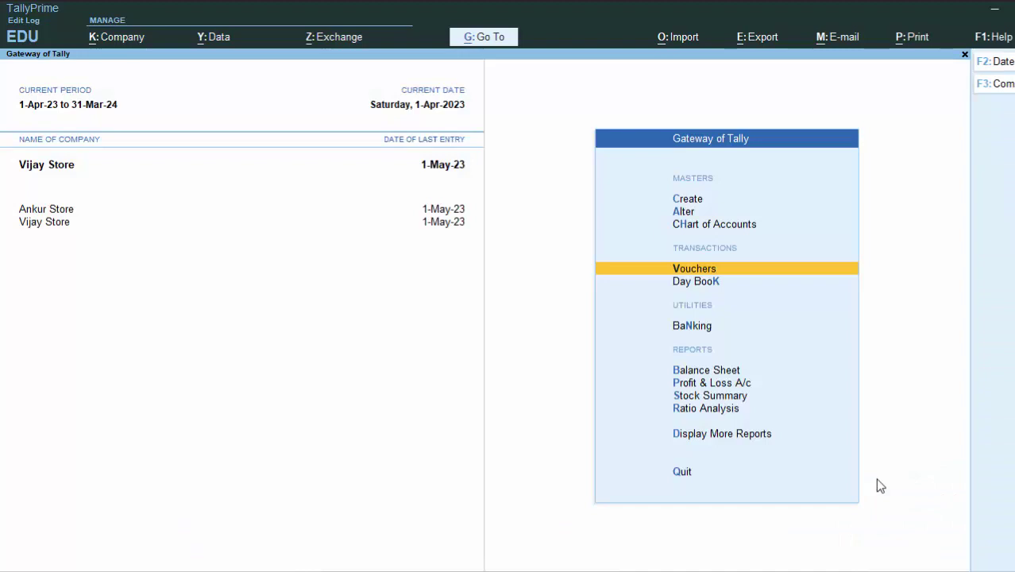
# Open the Day Book and set its period to run from 1-4-2023 to 1-8-23
pyautogui.press('k')
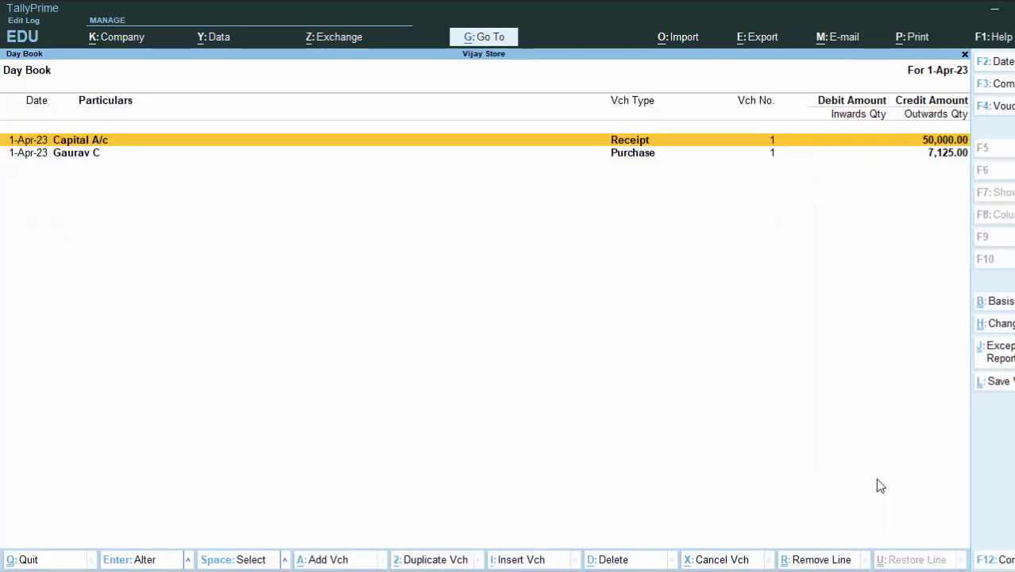
pyautogui.hotkey('alt', 'F2')
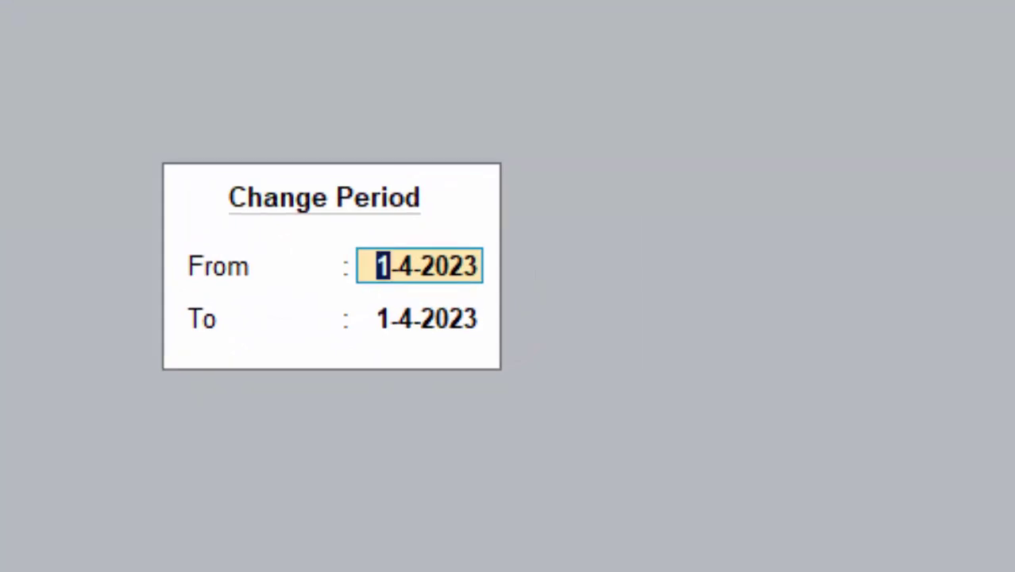
pyautogui.press('Return')
pyautogui.write('1')
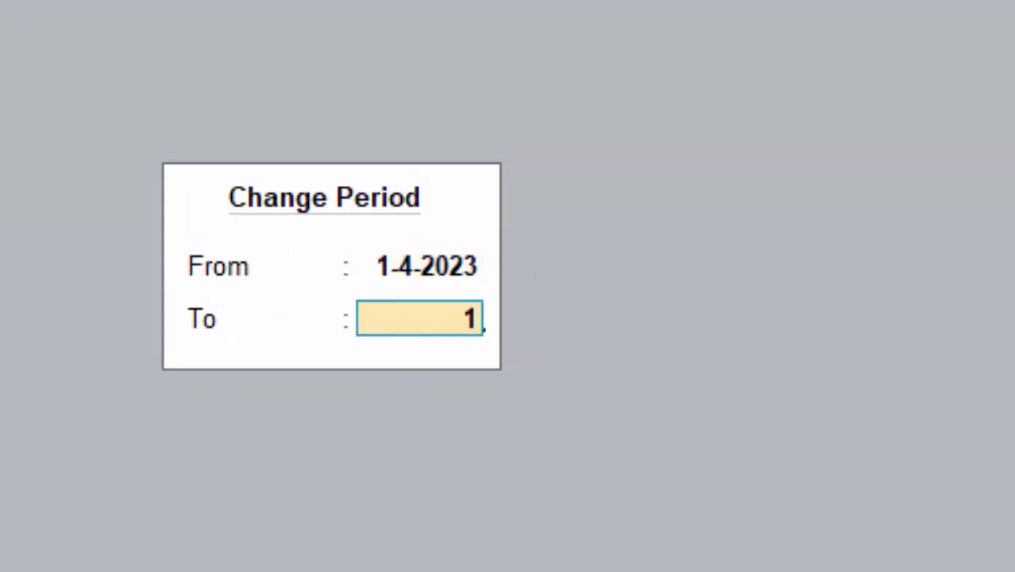
pyautogui.write('-8-')
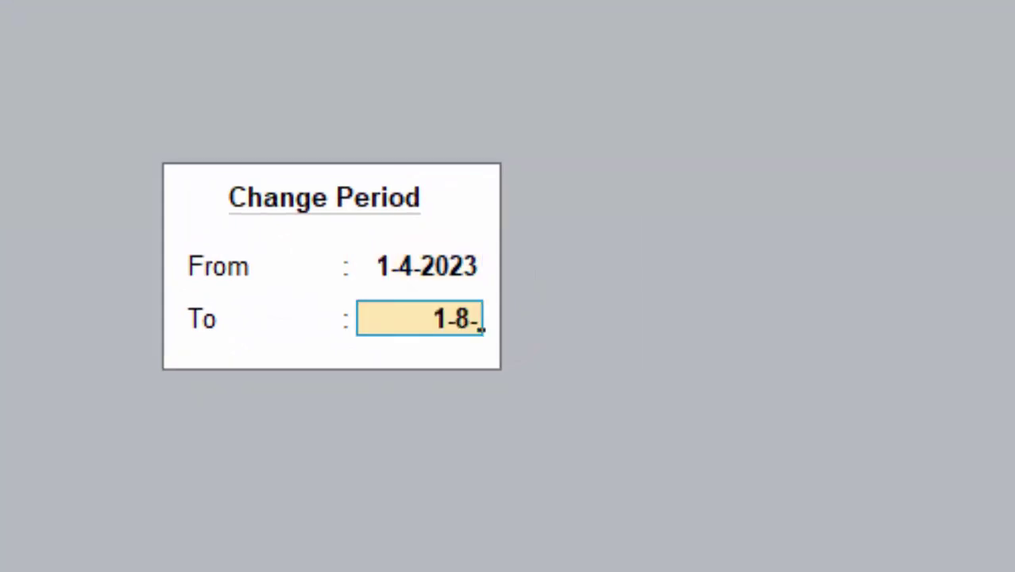
pyautogui.write('23')
pyautogui.press('Return')
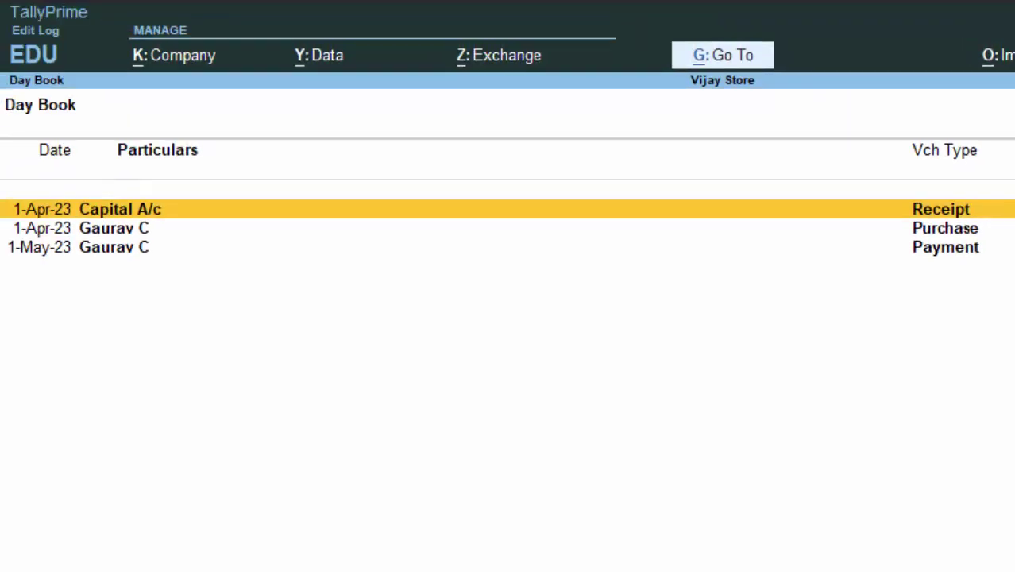
# Open the 1-May-23 payment voucher from the Day Book to check the Cash ledger's current balance
pyautogui.press('Down')
pyautogui.press('Down')
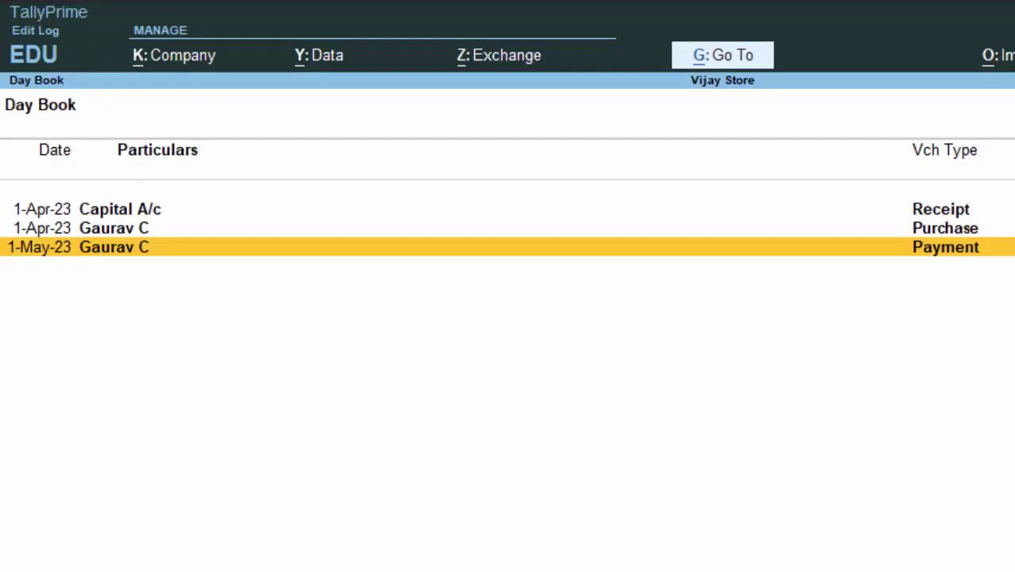
pyautogui.press('Return')
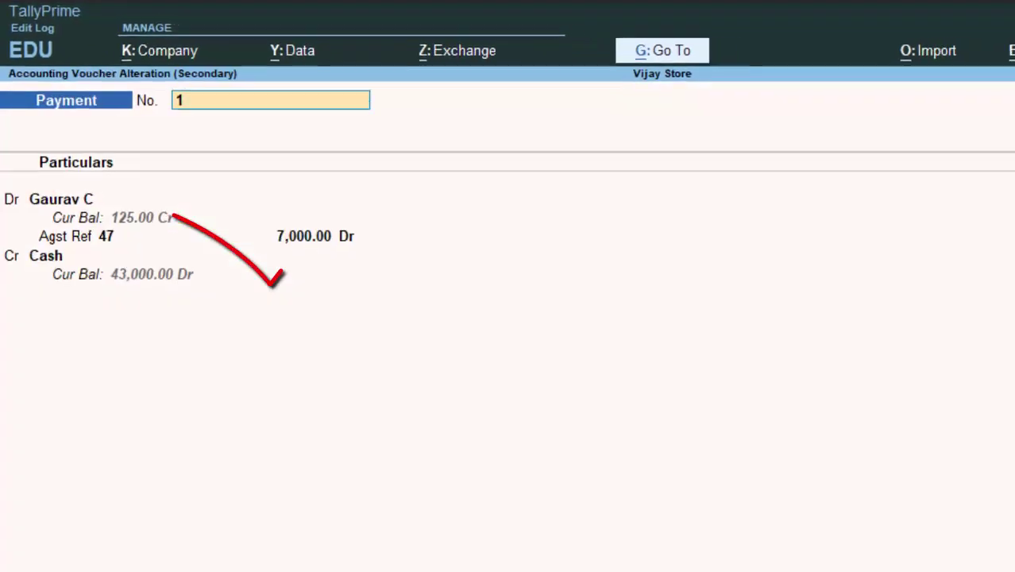